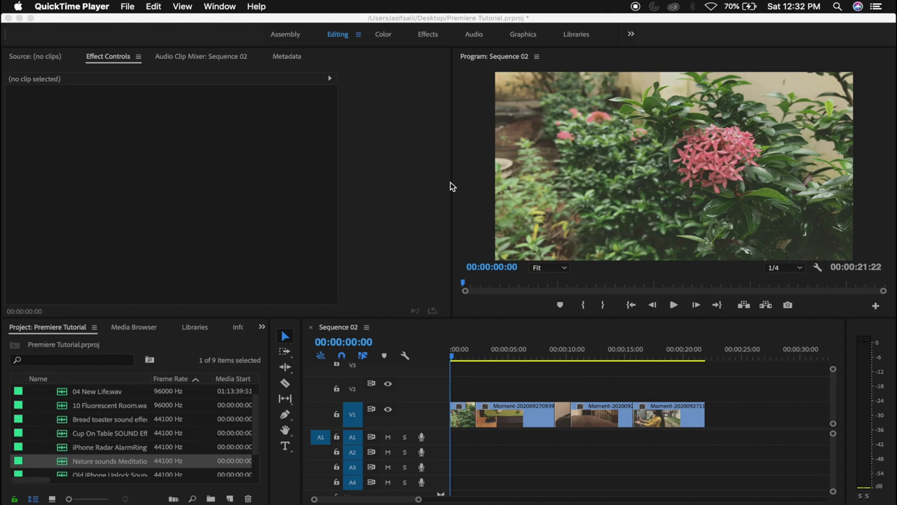
# - Bring the Premiere Tutorial project, with Sequence 02 on V1, in front of QuickTime Player
pyautogui.click(452, 186)
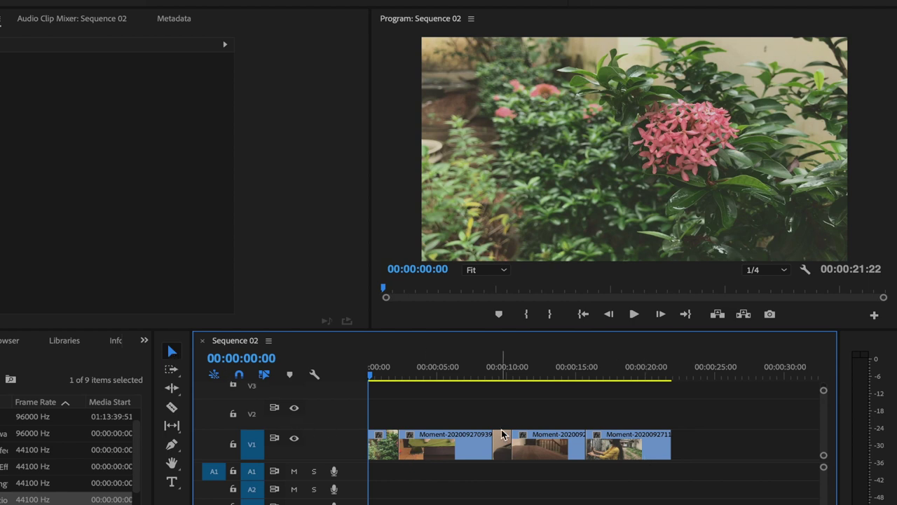
pyautogui.moveTo(630, 449)
pyautogui.mouseDown()
pyautogui.moveTo(716, 412)
pyautogui.moveTo(635, 418)
pyautogui.mouseUp()
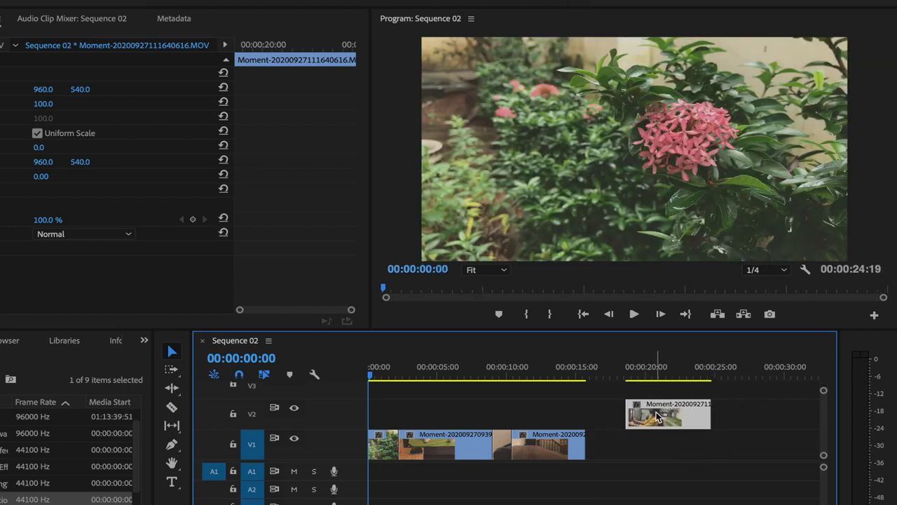
pyautogui.moveTo(710, 415)
pyautogui.mouseDown()
pyautogui.moveTo(746, 416)
pyautogui.moveTo(734, 416)
pyautogui.mouseUp()
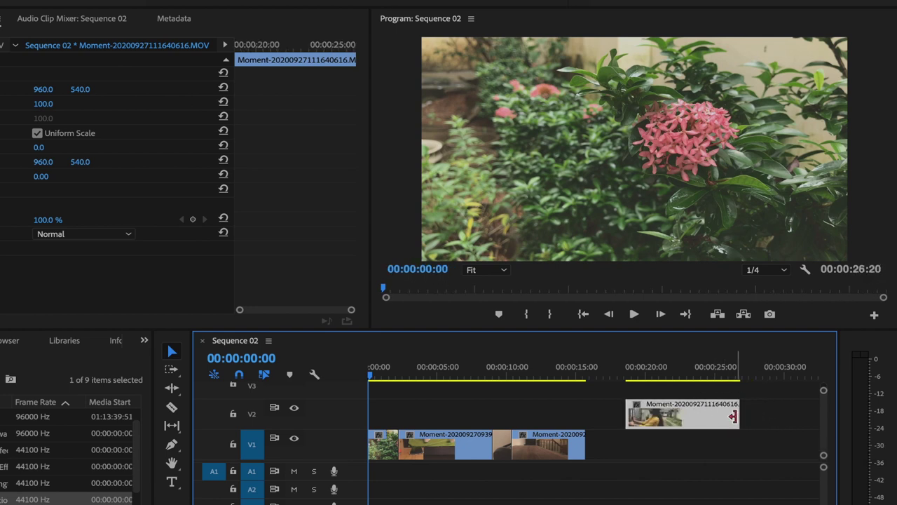
pyautogui.hotkey('ctrl', 'z')
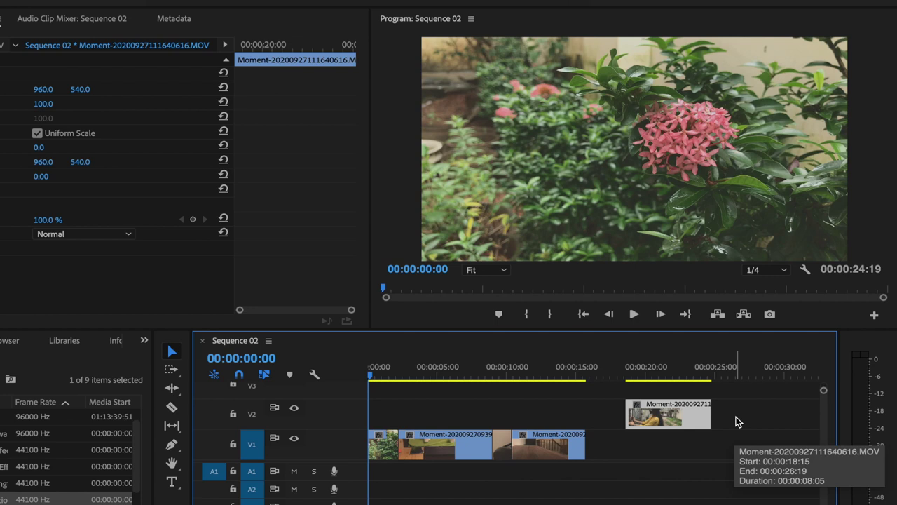
pyautogui.hotkey('ctrl', 'z')
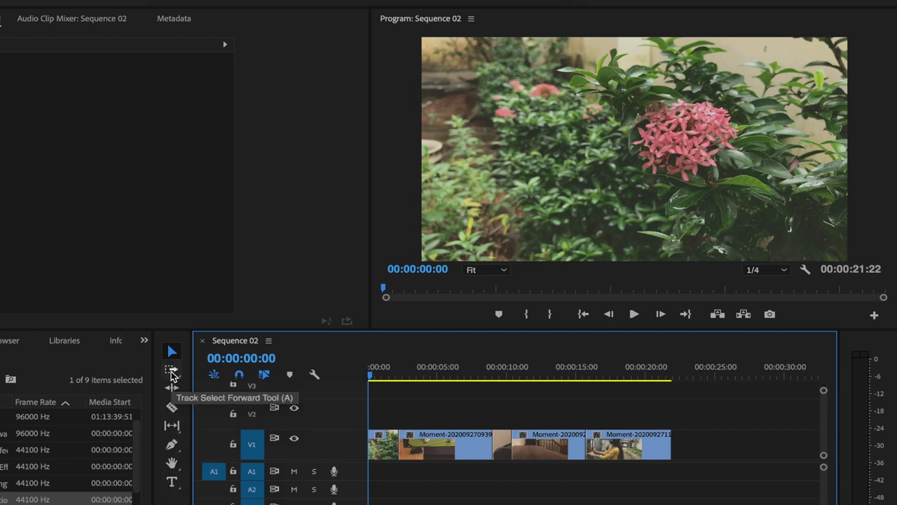
# - Activate the Track Select Forward tool after reviewing its flyout variants
pyautogui.click(172, 371)
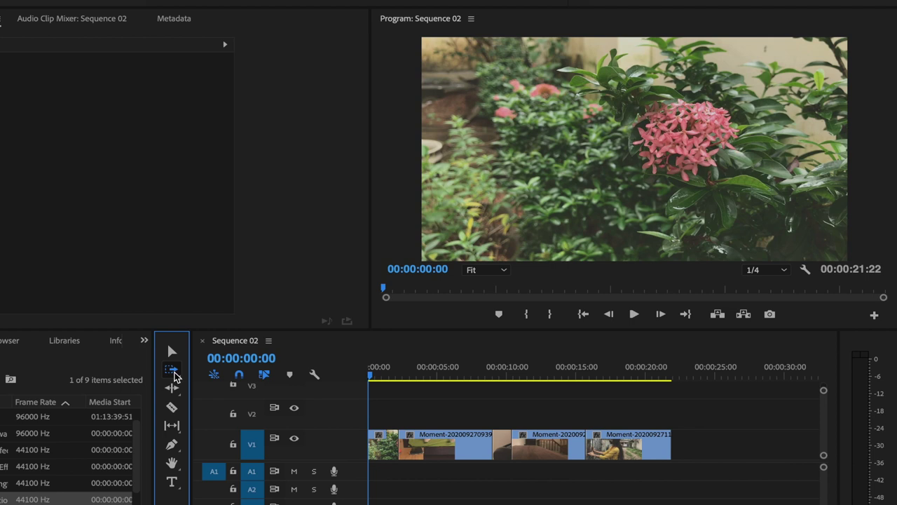
pyautogui.click(175, 375)
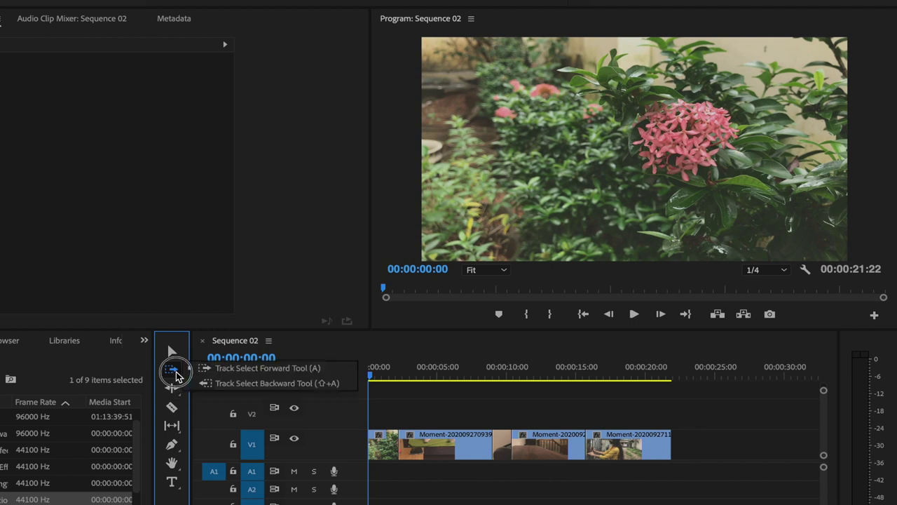
pyautogui.moveTo(176, 375)
pyautogui.mouseDown()
pyautogui.moveTo(241, 376)
pyautogui.moveTo(207, 373)
pyautogui.mouseUp()
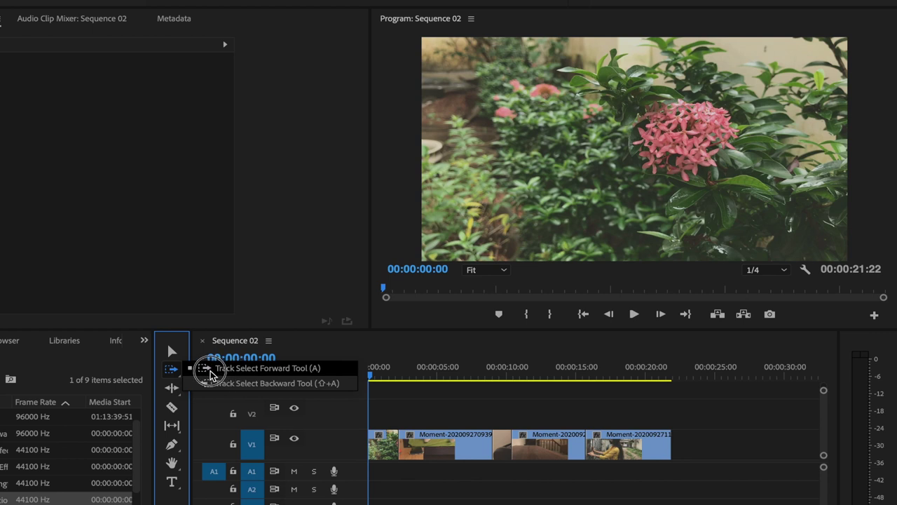
pyautogui.moveTo(208, 373); pyautogui.dragTo(267, 387)
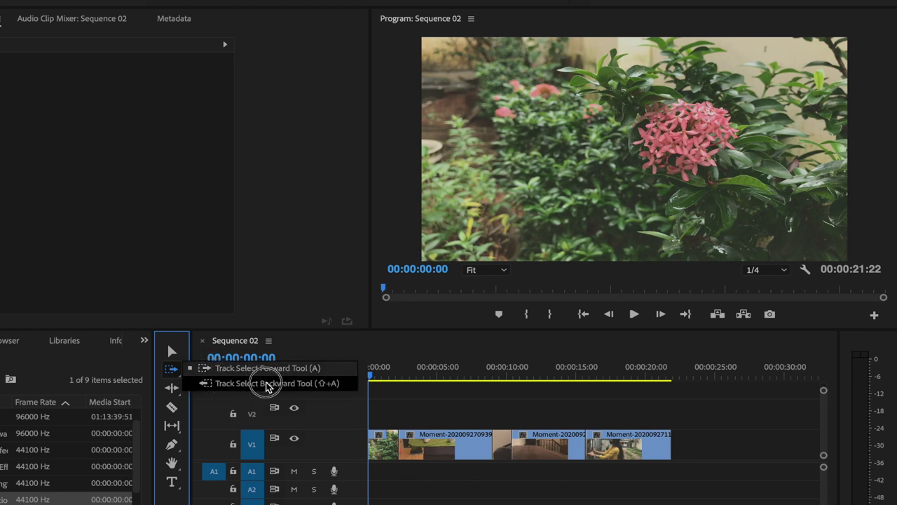
pyautogui.moveTo(267, 386); pyautogui.dragTo(254, 375)
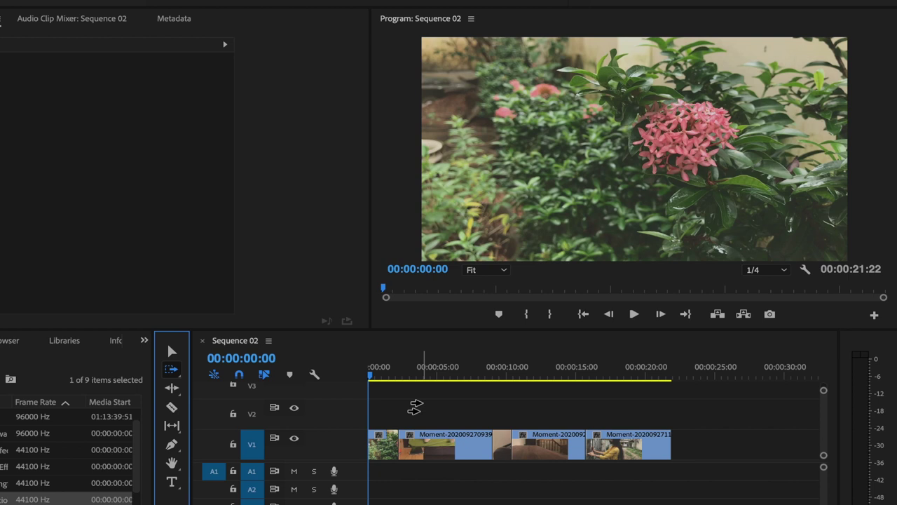
# - Save the project and lift the clips after the flower shot onto V2 near 10 s
pyautogui.click(415, 406)
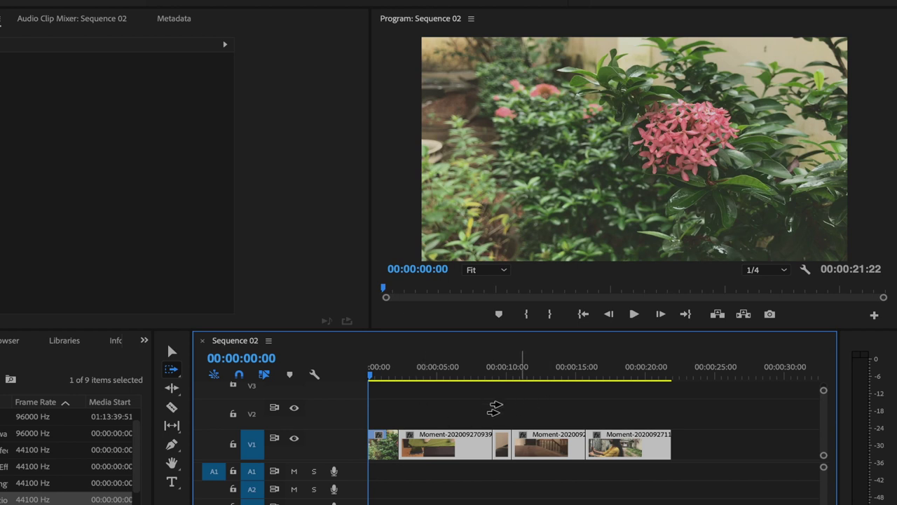
pyautogui.hotkey('ctrl', 's')
pyautogui.moveTo(449, 445); pyautogui.dragTo(465, 419)
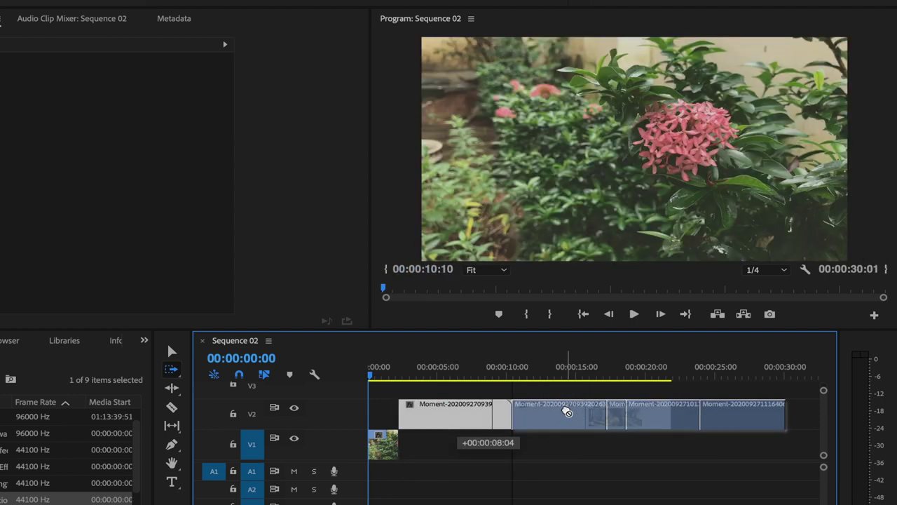
pyautogui.moveTo(466, 419); pyautogui.dragTo(558, 413)
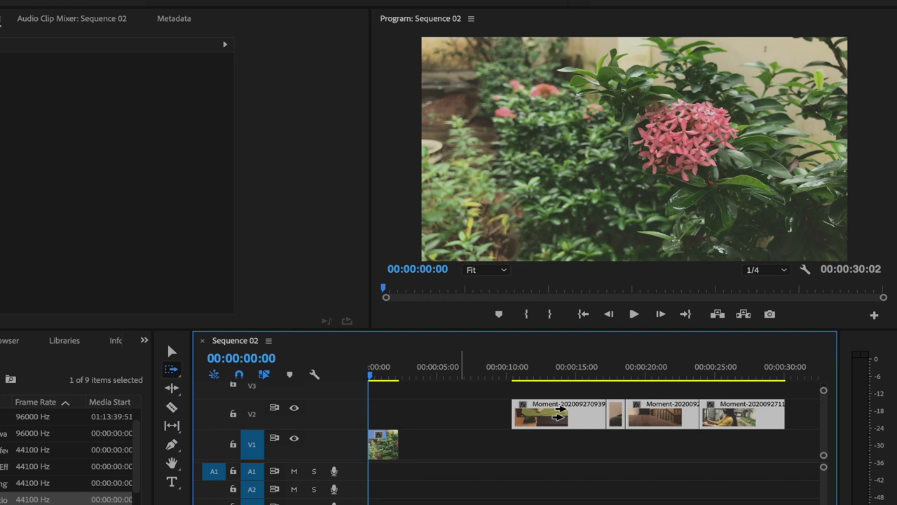
# - Slide those clips back behind the flower clip and drop them down onto V1
pyautogui.moveTo(559, 414); pyautogui.dragTo(445, 414)
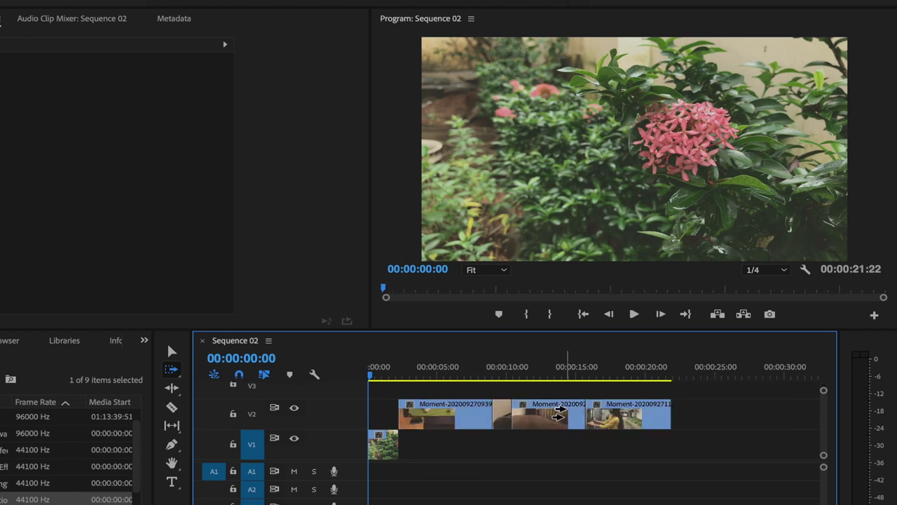
pyautogui.hotkey('alt', 'Down')
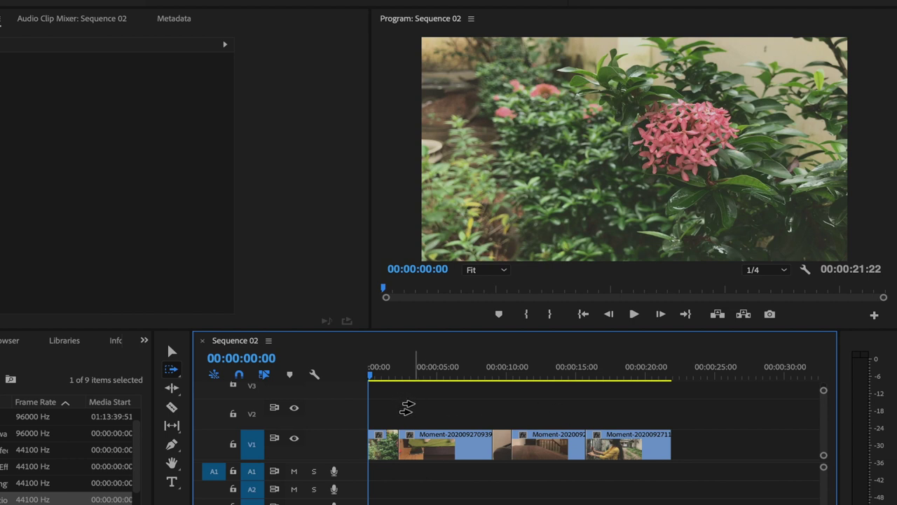
pyautogui.click(409, 411)
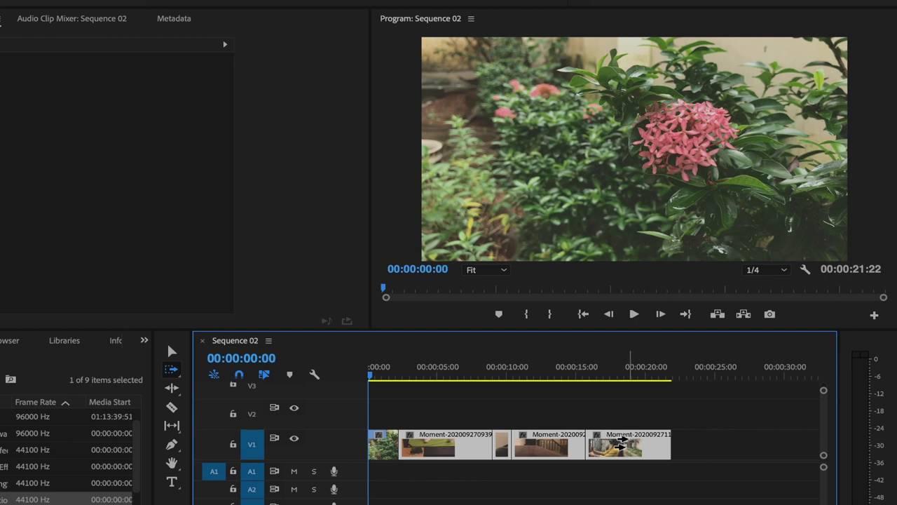
pyautogui.click(539, 413)
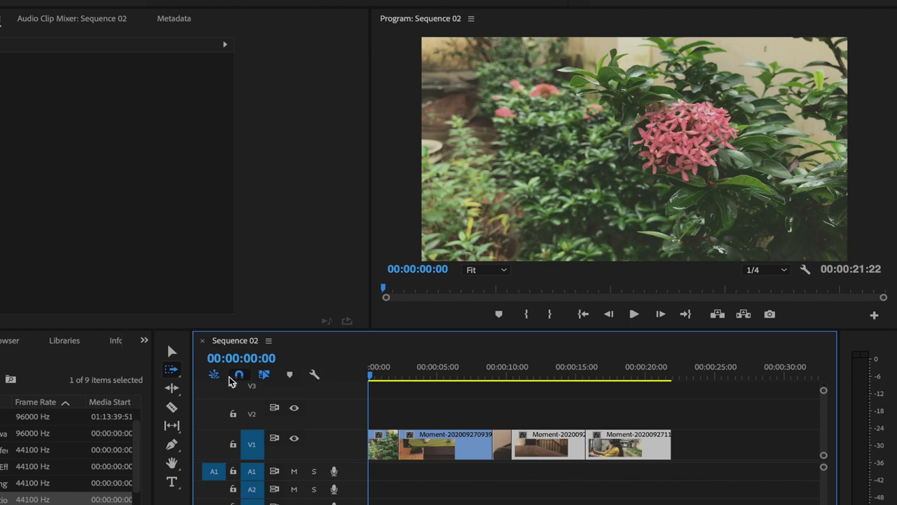
# - Switch to Track Select Backward, test-move the first two clips onto V2, then undo it
pyautogui.click(172, 370)
pyautogui.moveTo(172, 373); pyautogui.dragTo(241, 384)
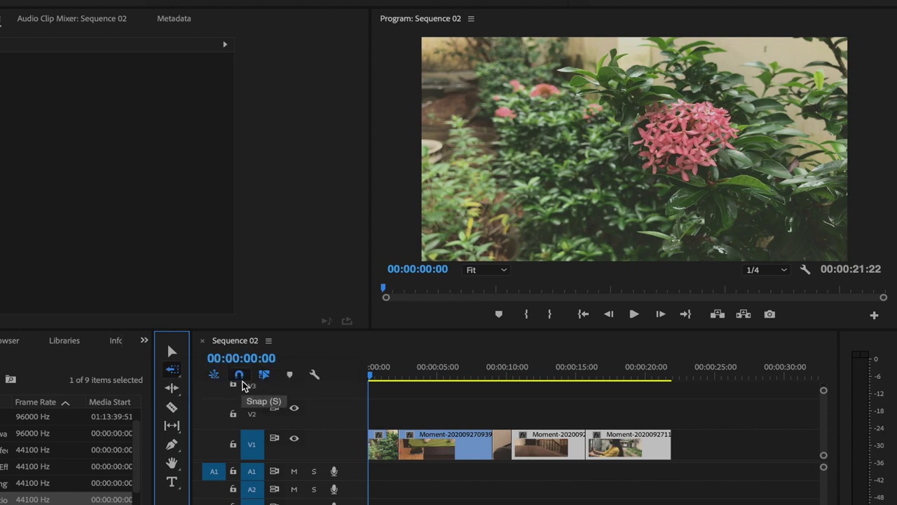
pyautogui.click(570, 408)
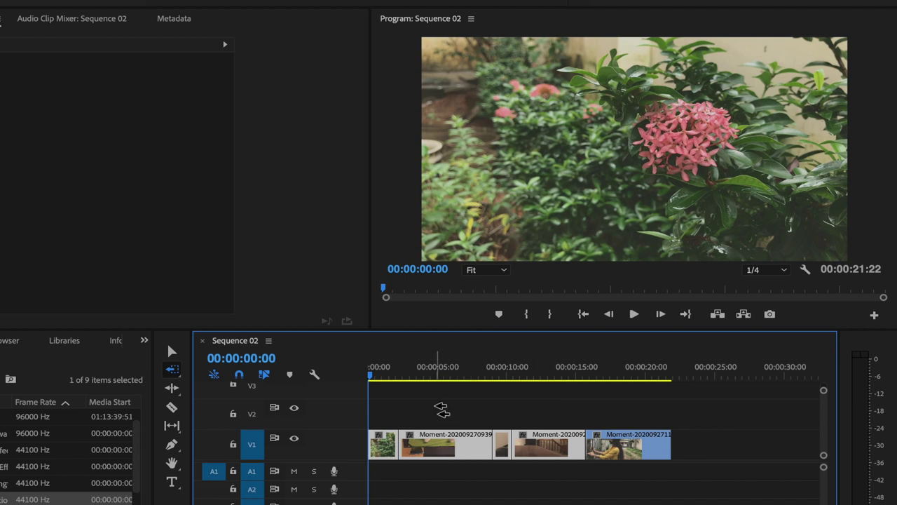
pyautogui.click(440, 411)
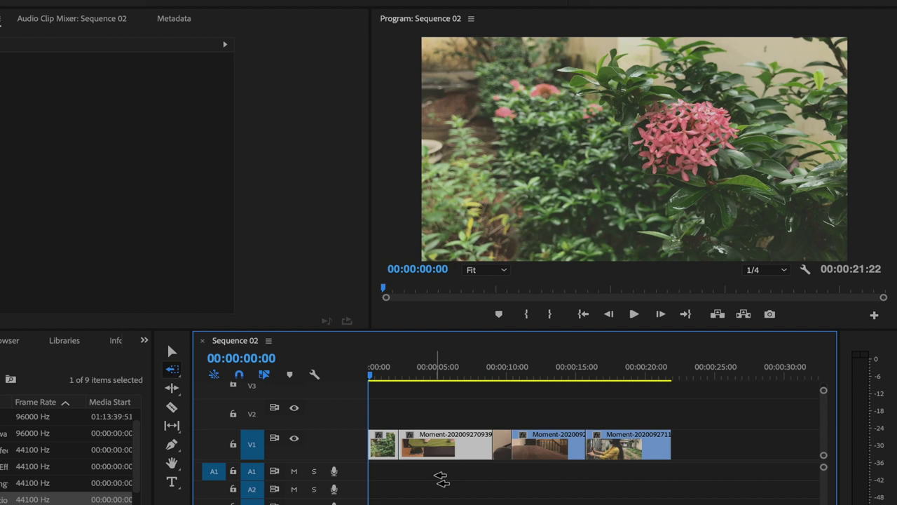
pyautogui.click(432, 452)
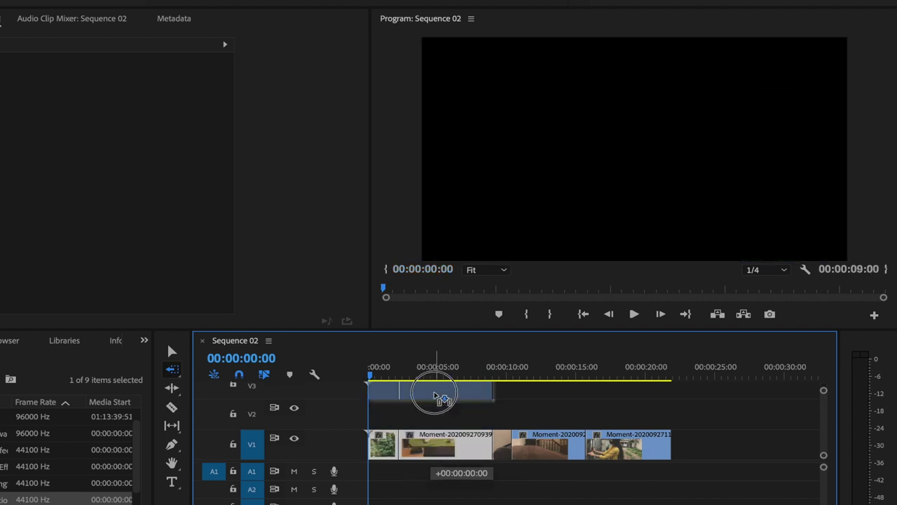
pyautogui.moveTo(431, 452)
pyautogui.mouseDown()
pyautogui.moveTo(457, 416)
pyautogui.moveTo(565, 418)
pyautogui.mouseUp()
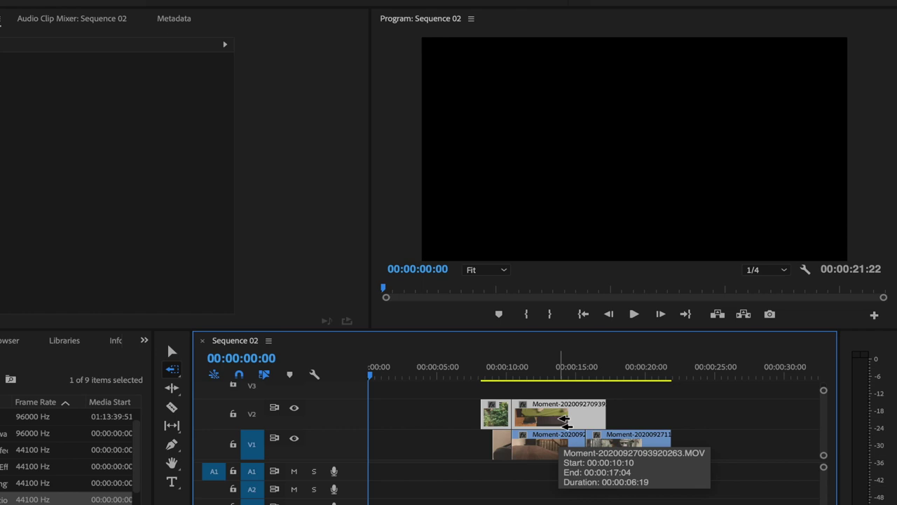
pyautogui.hotkey('ctrl', 'z')
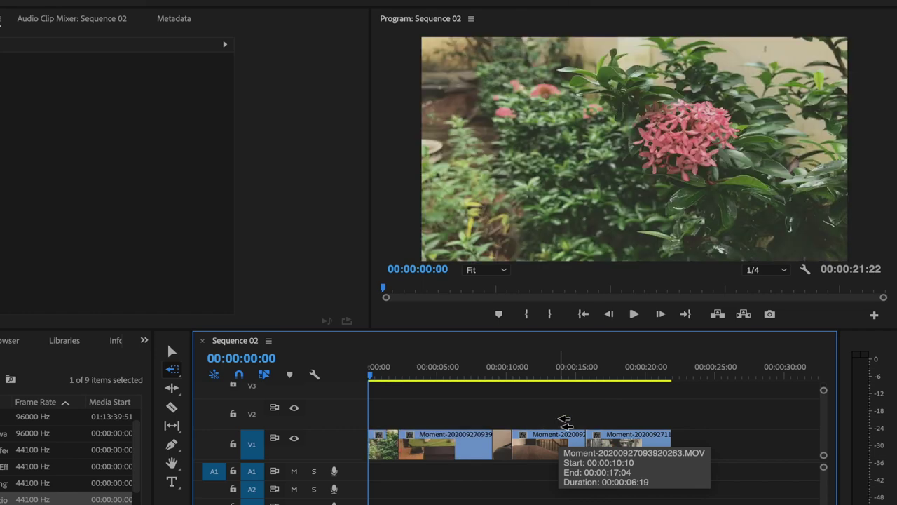
# - Trim the second V1 clip to start at 00:00:04:20, leaving a gap after the flower shot
pyautogui.click(172, 389)
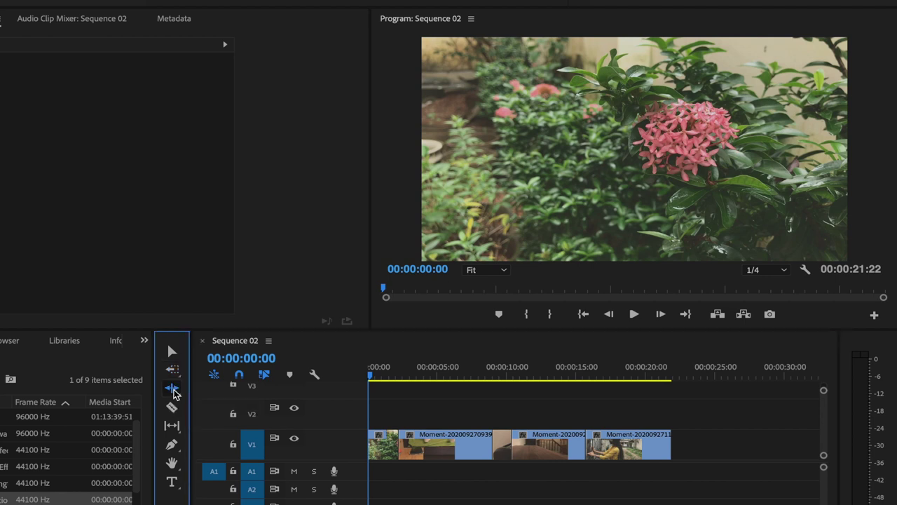
pyautogui.click(172, 354)
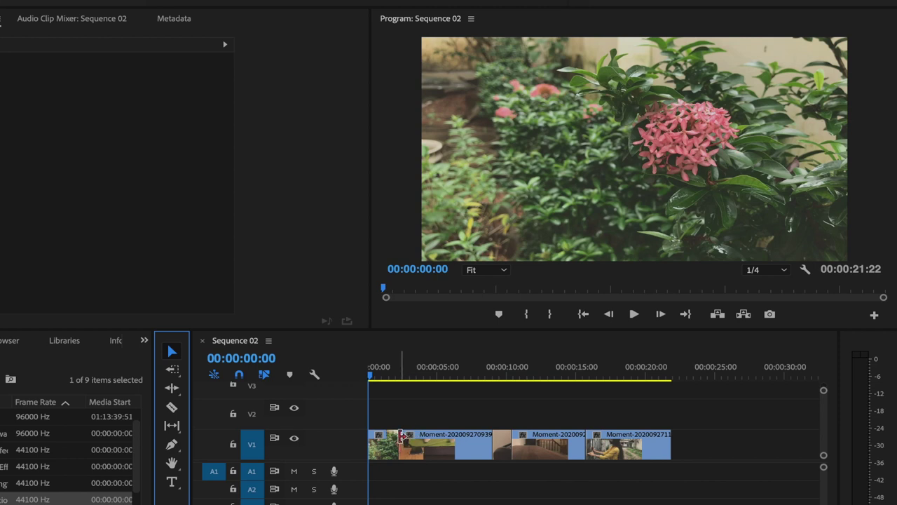
pyautogui.scroll(3, 403, 440)
pyautogui.scroll(-2, 403, 438)
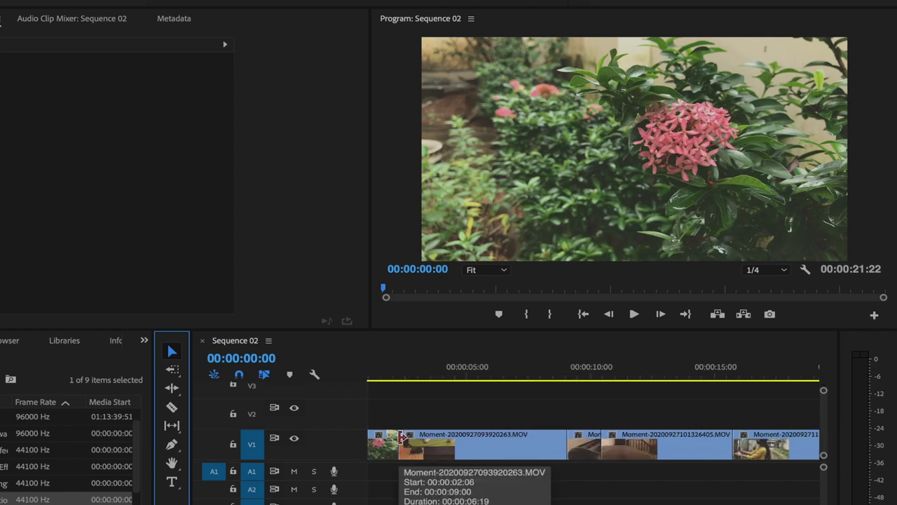
pyautogui.scroll(-1, 413, 440)
pyautogui.moveTo(428, 441); pyautogui.dragTo(493, 439)
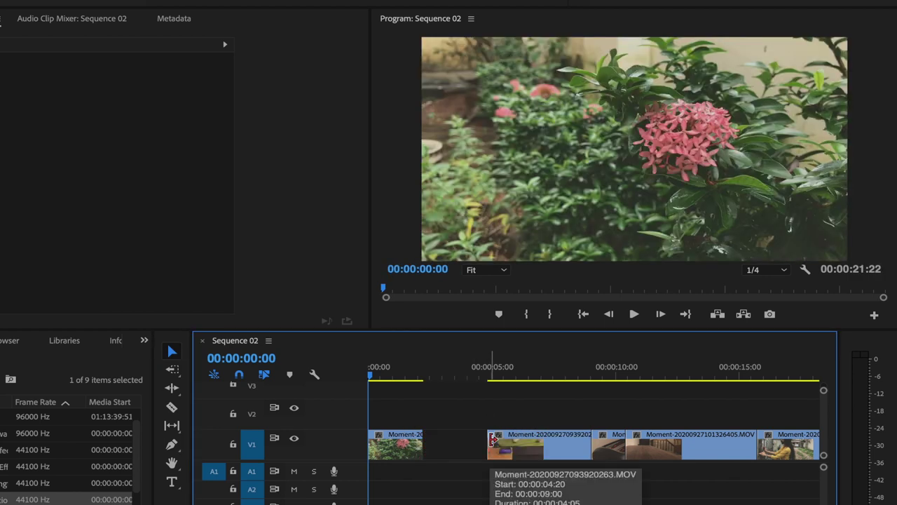
pyautogui.click(410, 377)
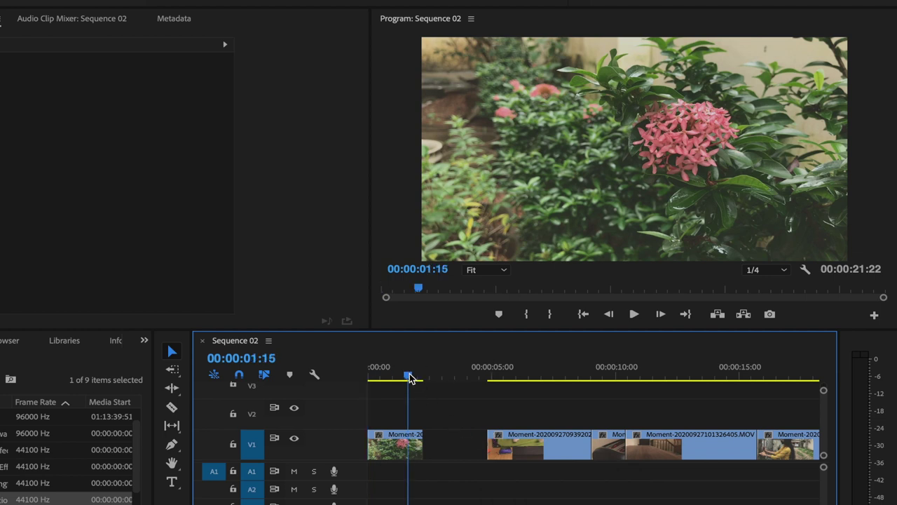
pyautogui.moveTo(409, 376)
pyautogui.mouseDown()
pyautogui.moveTo(499, 375)
pyautogui.moveTo(455, 380)
pyautogui.mouseUp()
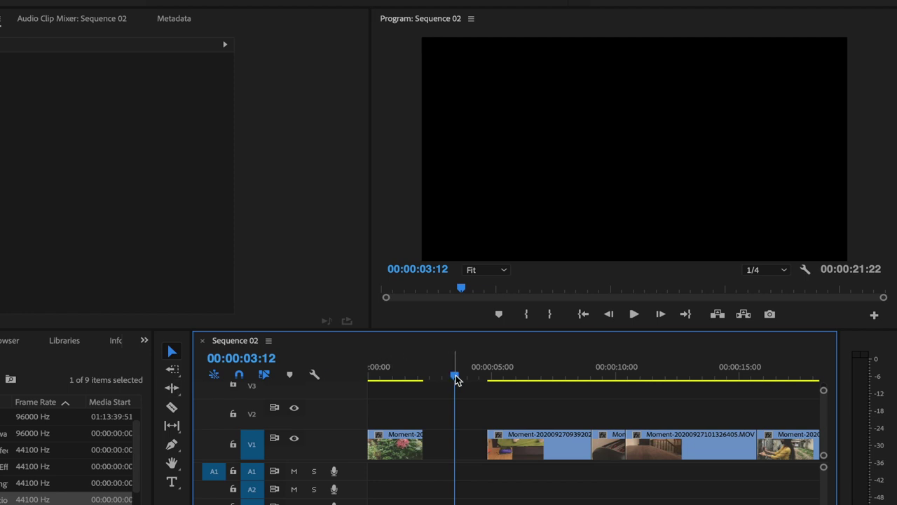
# - Undo the trim, play the sequence from the flower clip to 05:12, and choose Ripple Edit
pyautogui.hotkey('ctrl', 'z')
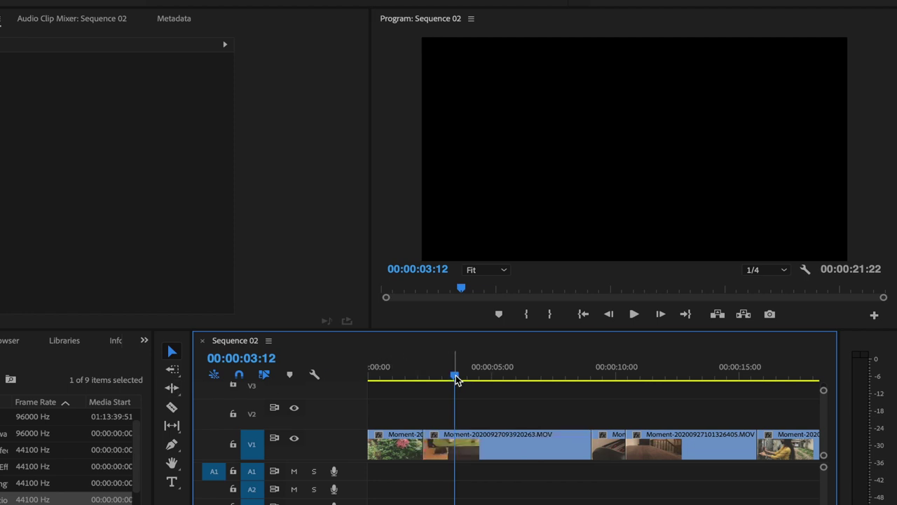
pyautogui.moveTo(455, 380); pyautogui.dragTo(417, 382)
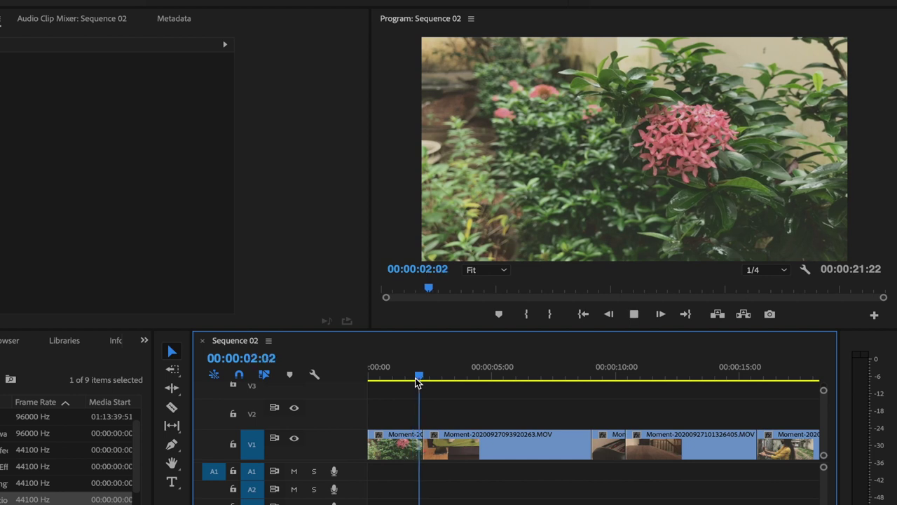
pyautogui.press('space')
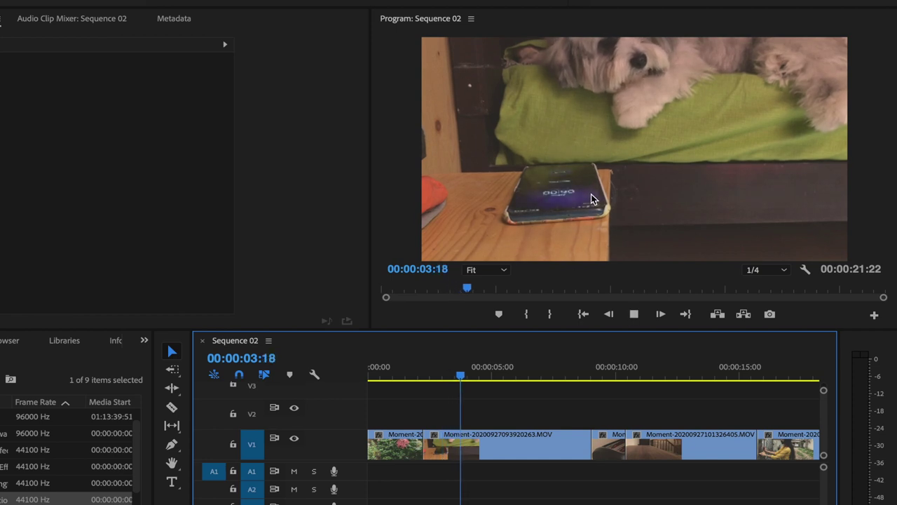
pyautogui.press('space')
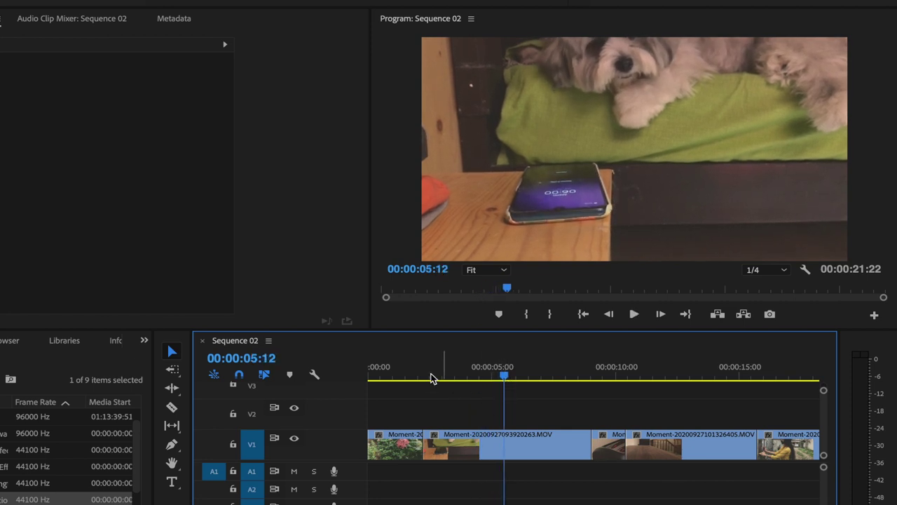
pyautogui.click(172, 389)
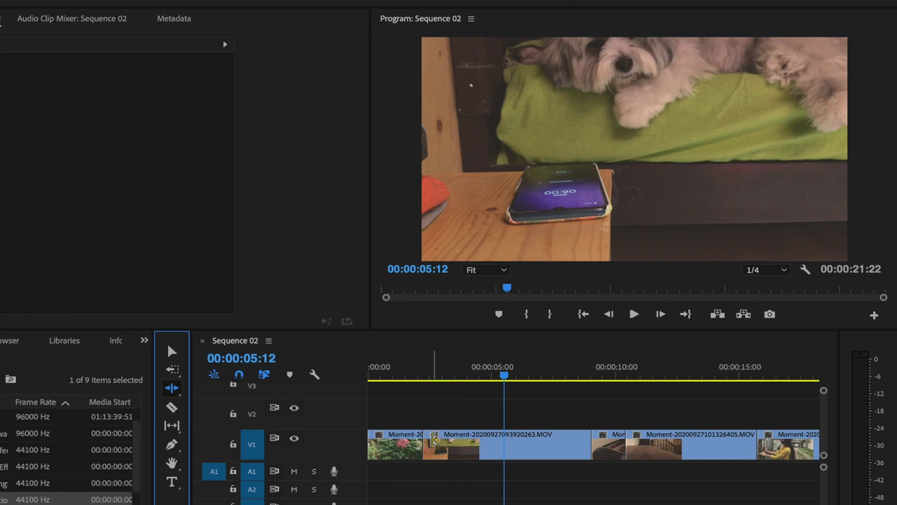
pyautogui.moveTo(429, 443); pyautogui.dragTo(512, 448)
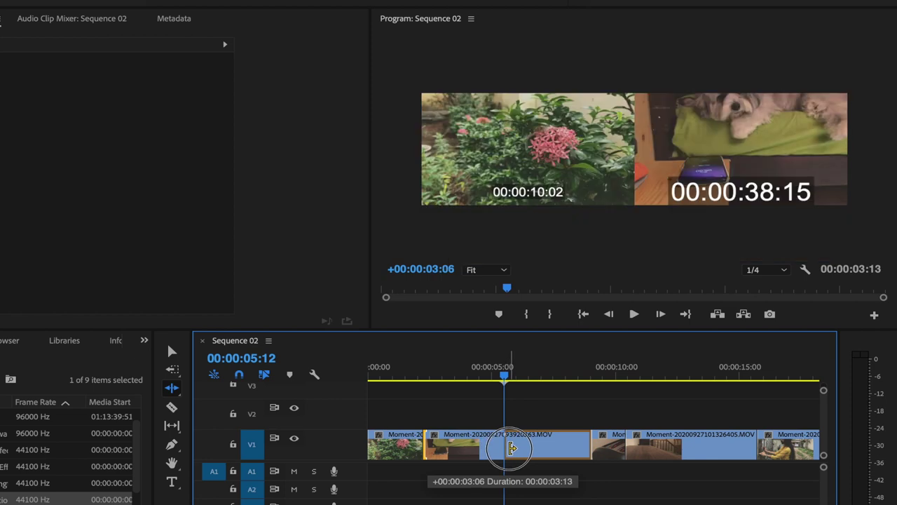
pyautogui.moveTo(512, 448); pyautogui.dragTo(511, 448)
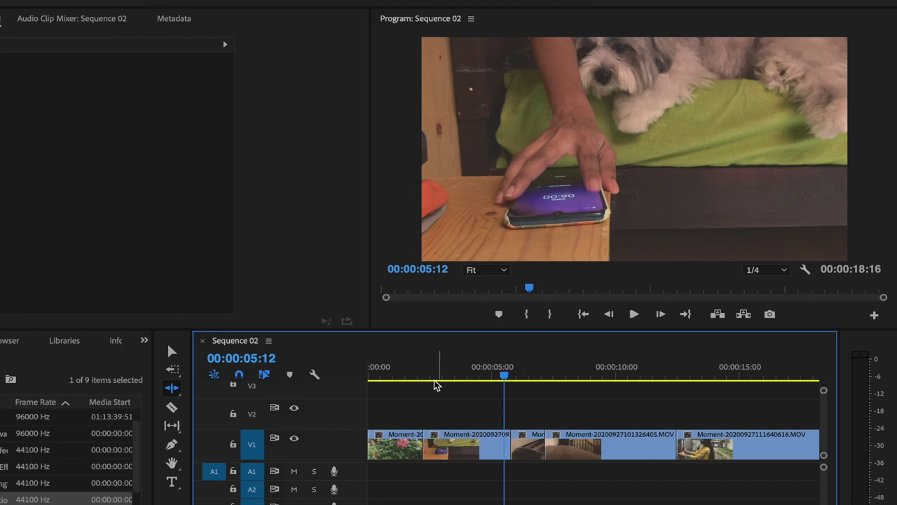
pyautogui.moveTo(436, 385); pyautogui.dragTo(413, 379)
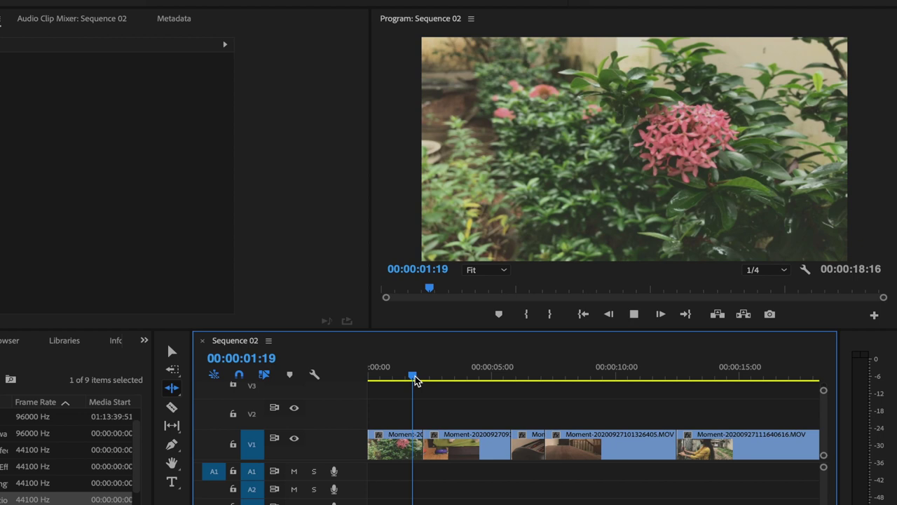
pyautogui.press('space')
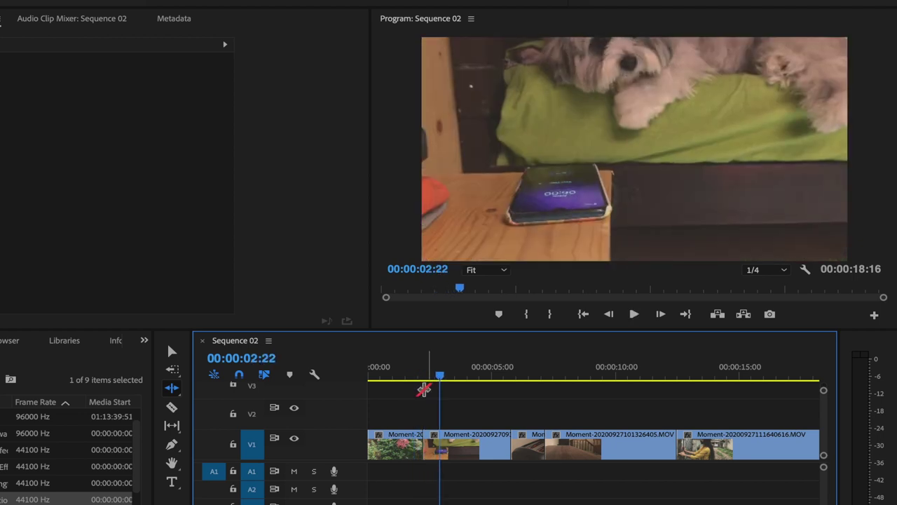
pyautogui.moveTo(439, 377); pyautogui.dragTo(430, 378)
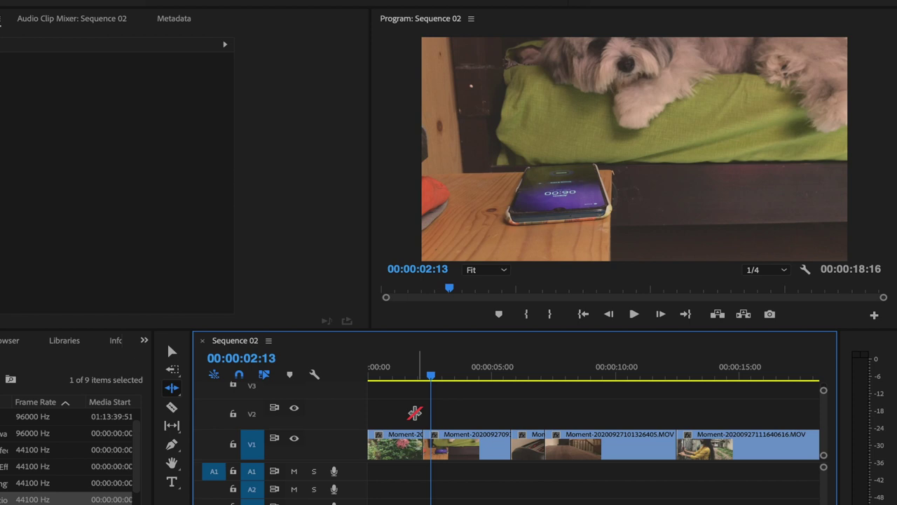
pyautogui.hotkey('ctrl', 'z')
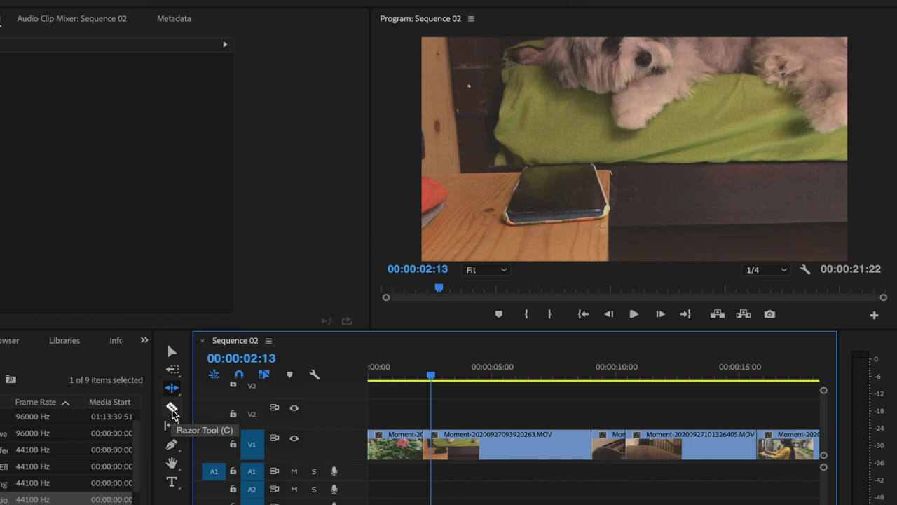
pyautogui.click(172, 412)
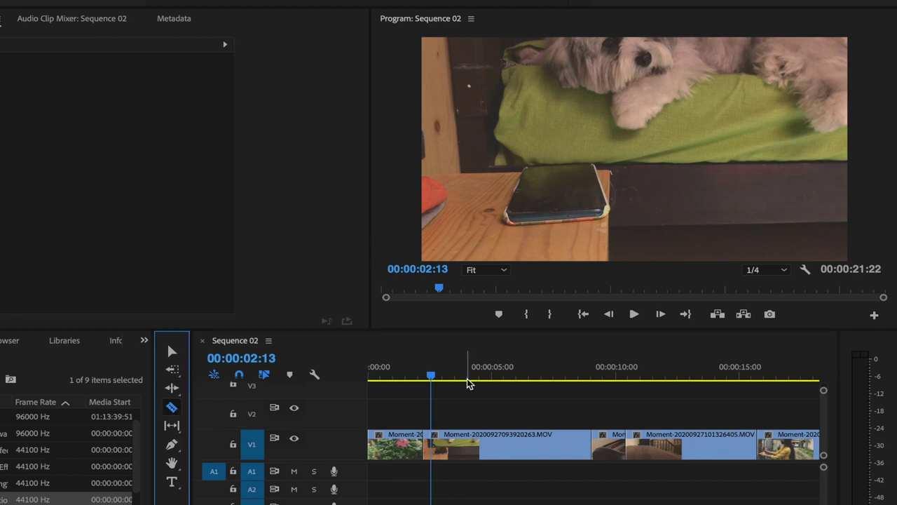
pyautogui.click(175, 352)
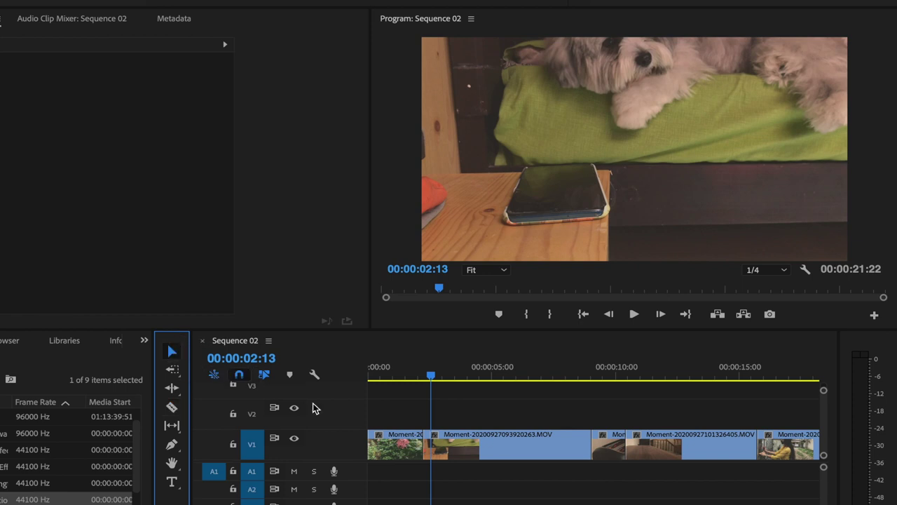
pyautogui.moveTo(589, 438)
pyautogui.mouseDown()
pyautogui.moveTo(480, 445)
pyautogui.moveTo(534, 441)
pyautogui.mouseUp()
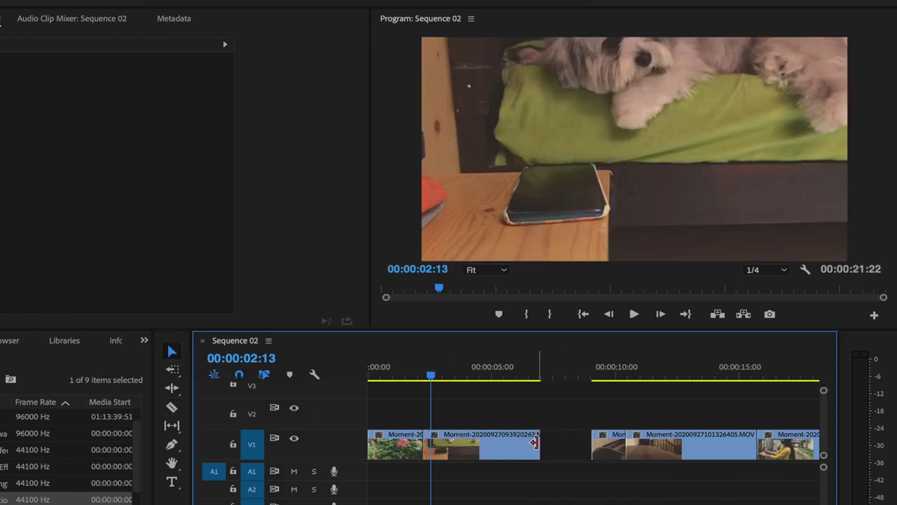
pyautogui.hotkey('ctrl', 'z')
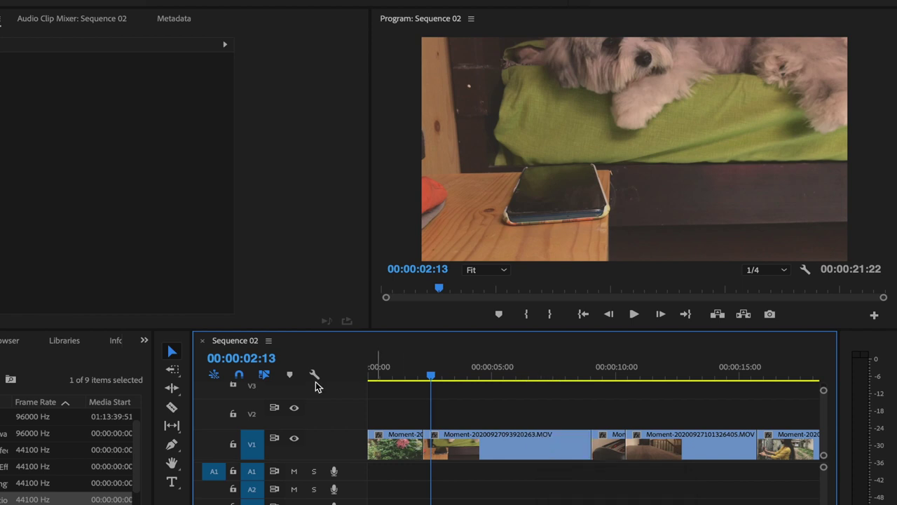
pyautogui.click(173, 408)
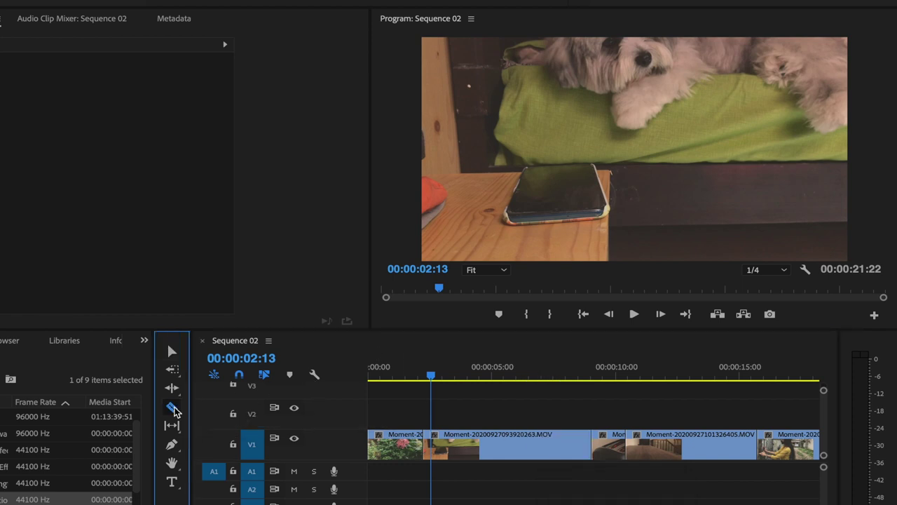
pyautogui.click(506, 447)
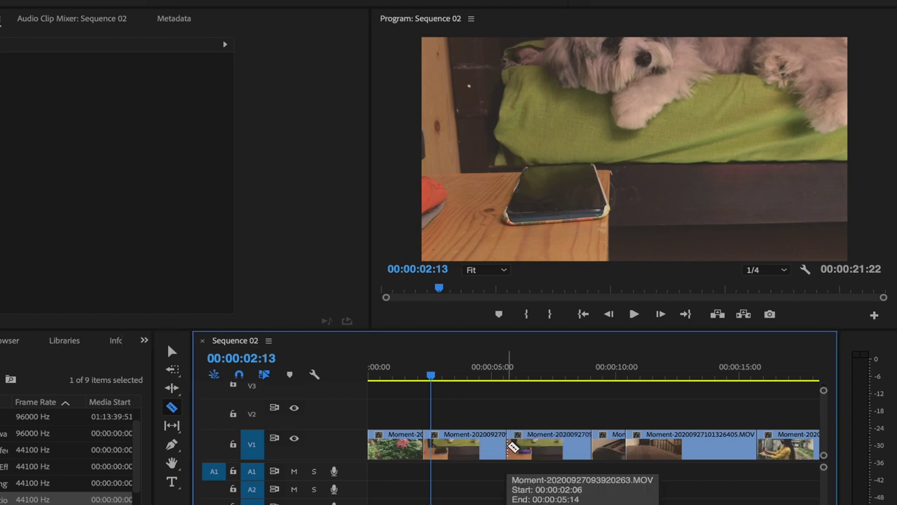
pyautogui.click(172, 350)
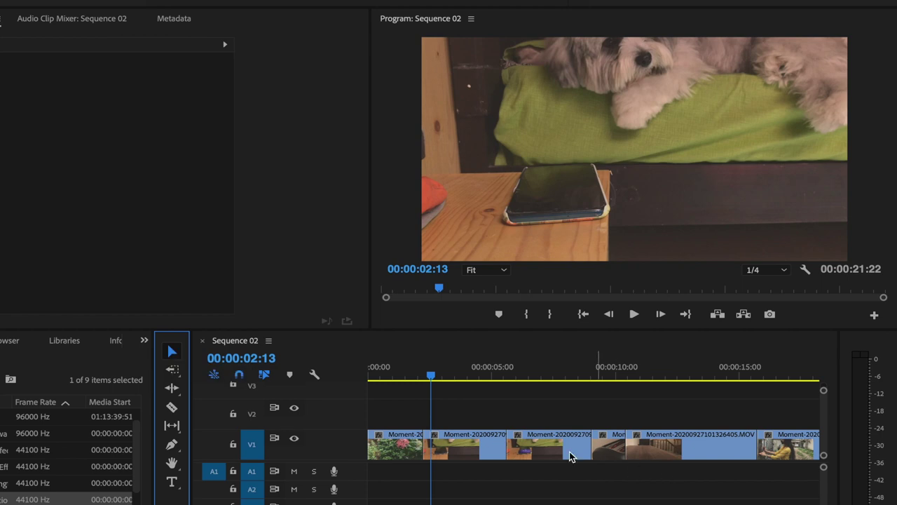
pyautogui.click(542, 436)
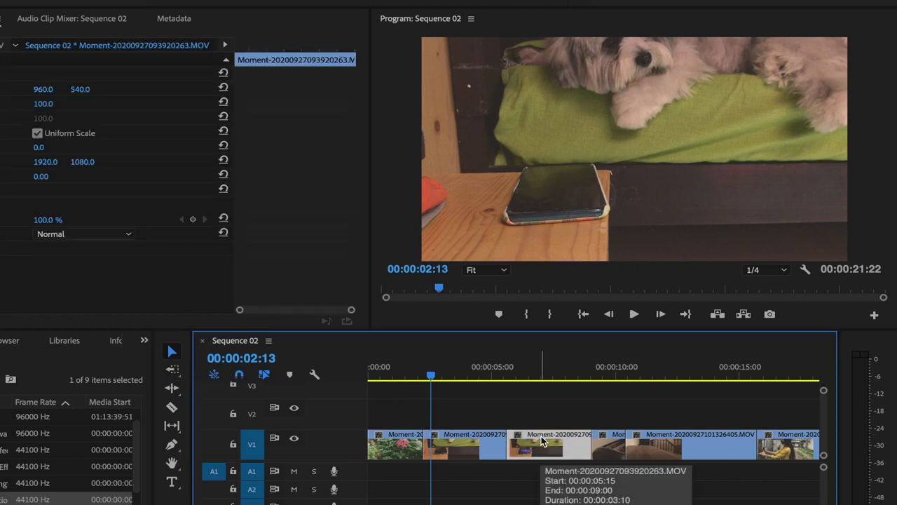
pyautogui.press('Delete')
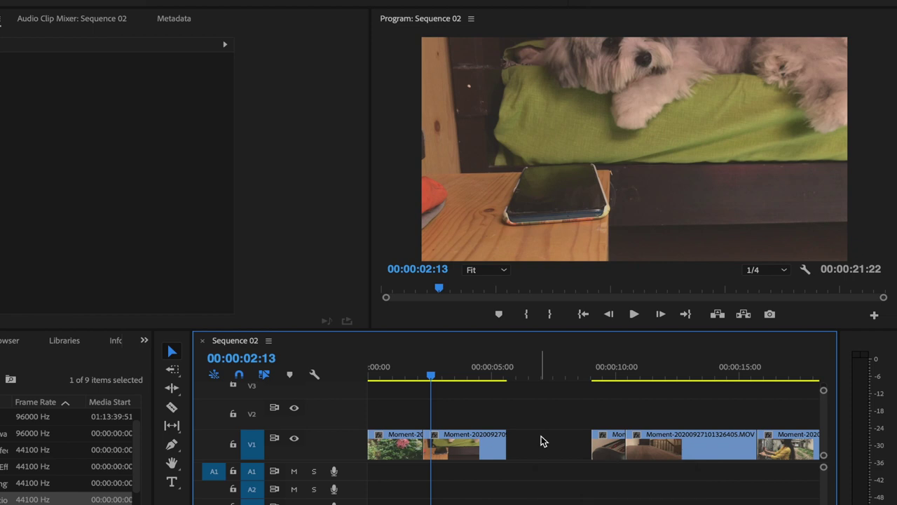
pyautogui.hotkey('ctrl', 'z')
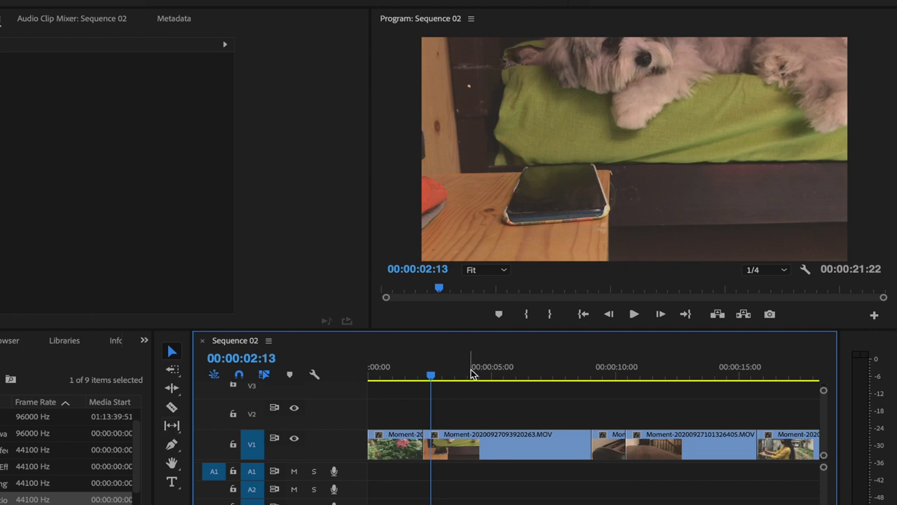
pyautogui.click(431, 377)
# - Slip the dog clip's footage about 00:00:01:23 using the Slip tool (Y)
pyautogui.moveTo(431, 377); pyautogui.dragTo(400, 378)
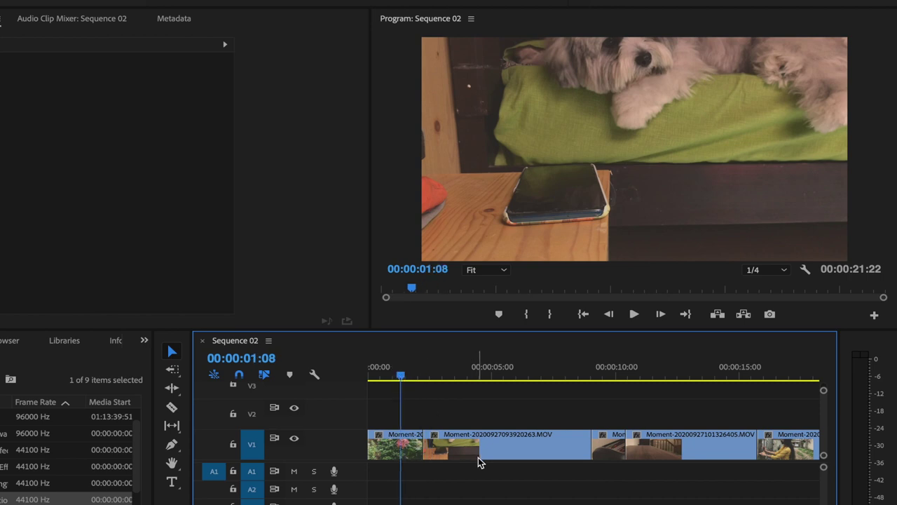
pyautogui.click(461, 442)
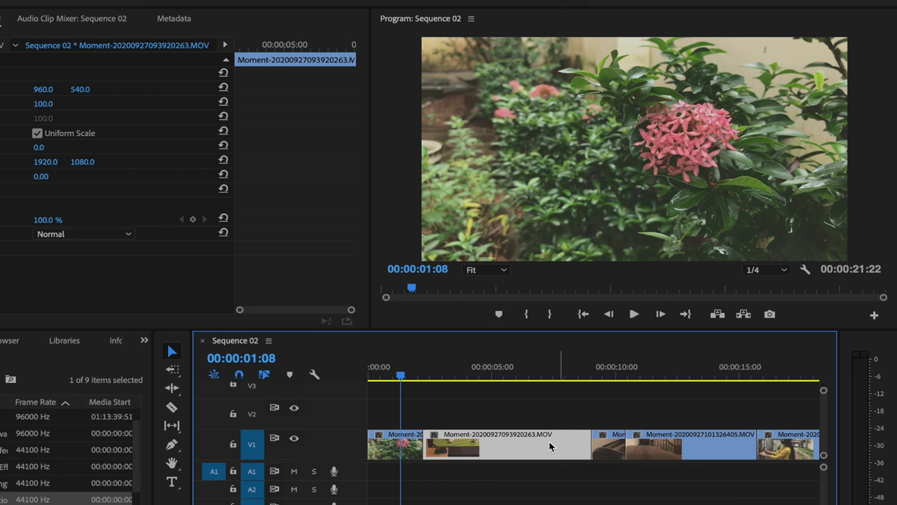
pyautogui.click(173, 425)
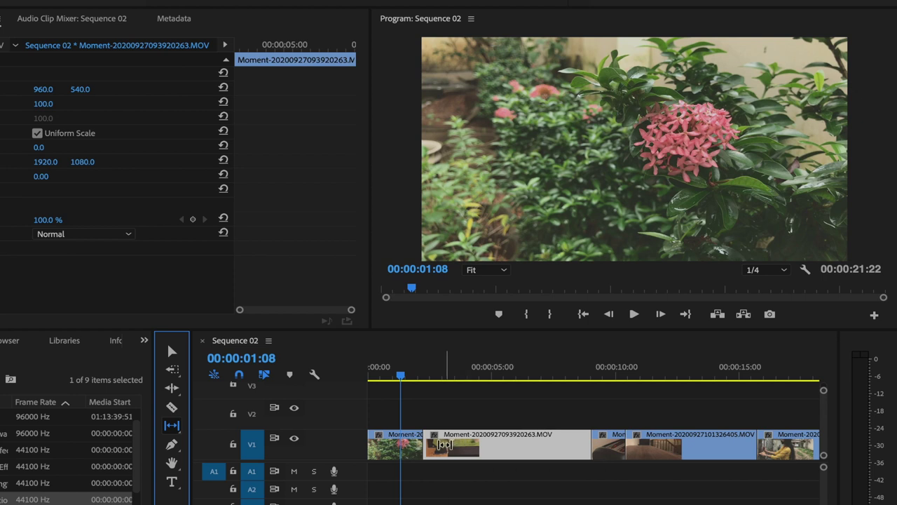
pyautogui.moveTo(444, 444); pyautogui.dragTo(483, 444)
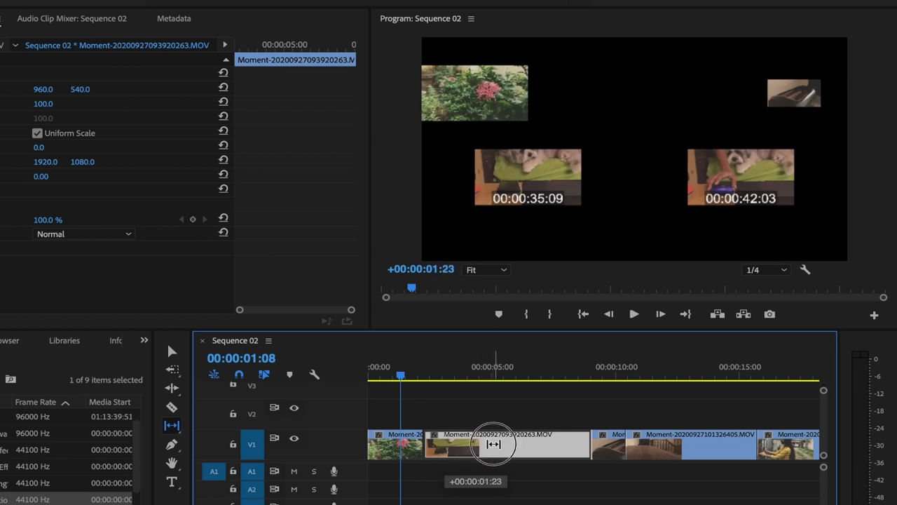
pyautogui.moveTo(482, 443); pyautogui.dragTo(492, 444)
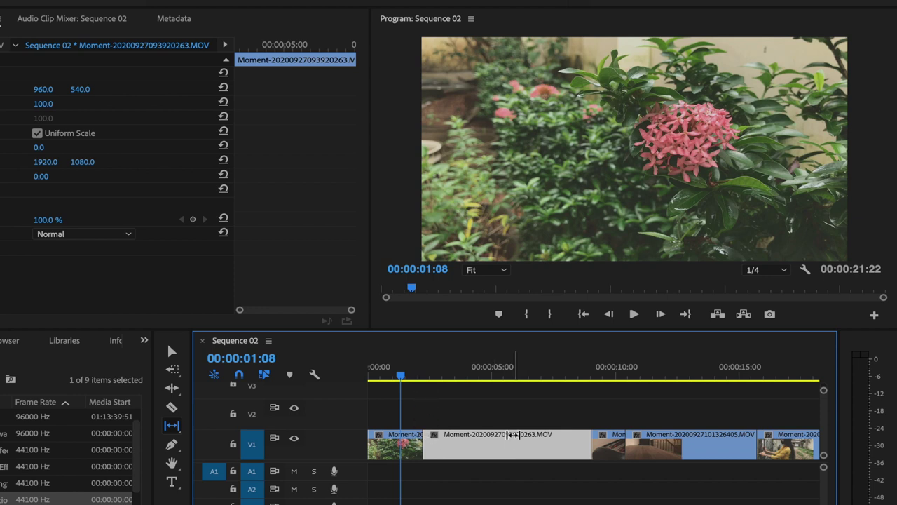
# - Play back the slipped clip and park the playhead at 00:00:05:17
pyautogui.moveTo(400, 375); pyautogui.dragTo(414, 379)
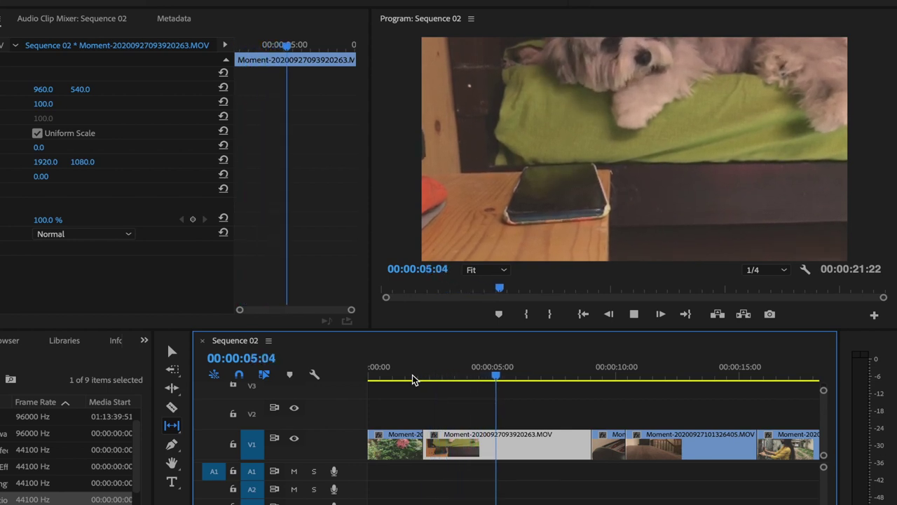
pyautogui.press('space')
pyautogui.click(509, 377)
pyautogui.moveTo(509, 377)
pyautogui.mouseDown()
pyautogui.moveTo(452, 378)
pyautogui.moveTo(510, 376)
pyautogui.mouseUp()
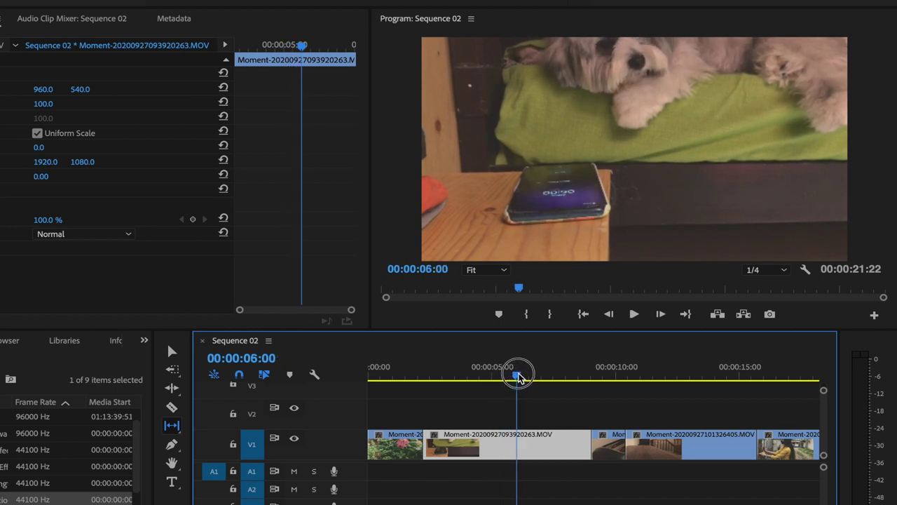
pyautogui.moveTo(509, 377); pyautogui.dragTo(511, 377)
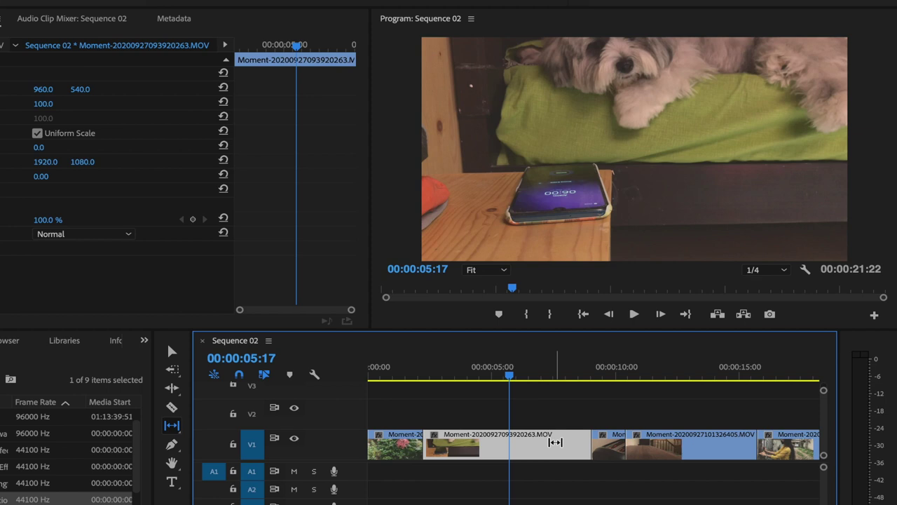
pyautogui.click(174, 447)
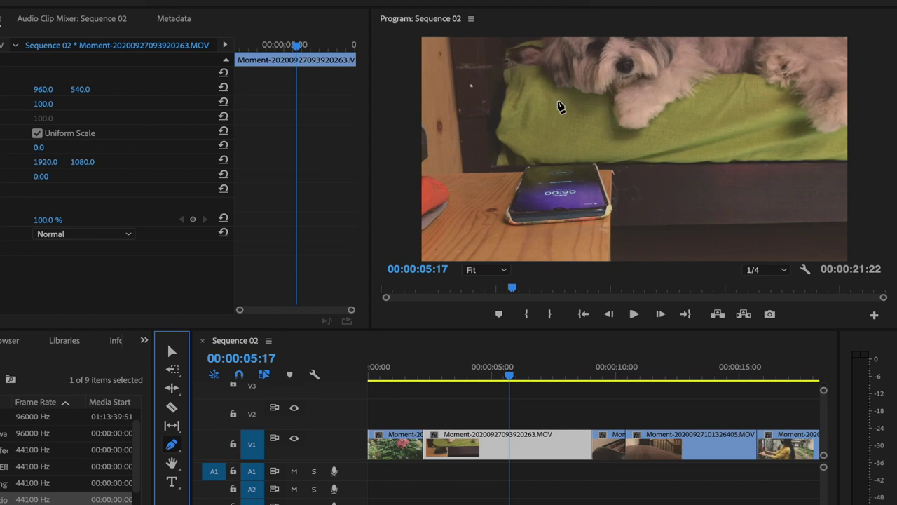
# - Start a Pen shape over the dog shot, placing its first point near the top-left
pyautogui.click(502, 50)
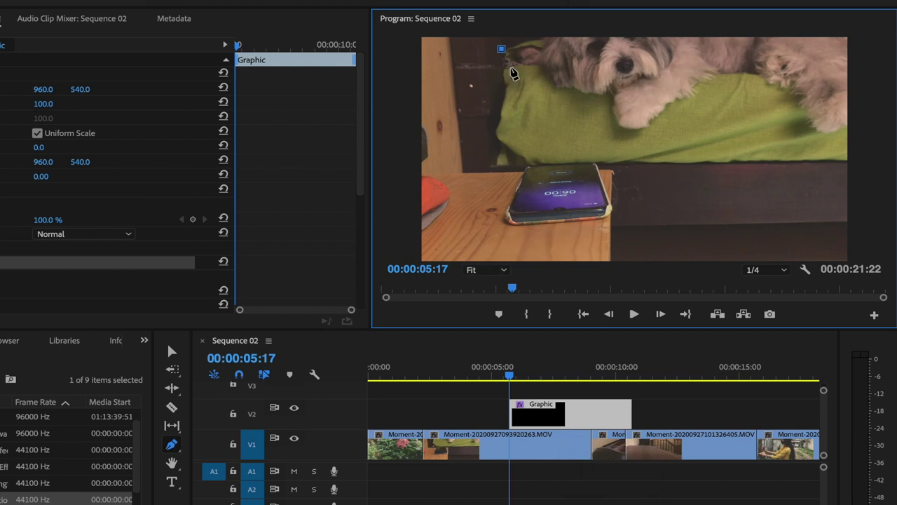
pyautogui.click(508, 71)
# - Place the red shape's points along the green blanket edge to the frame's right side
pyautogui.click(558, 90)
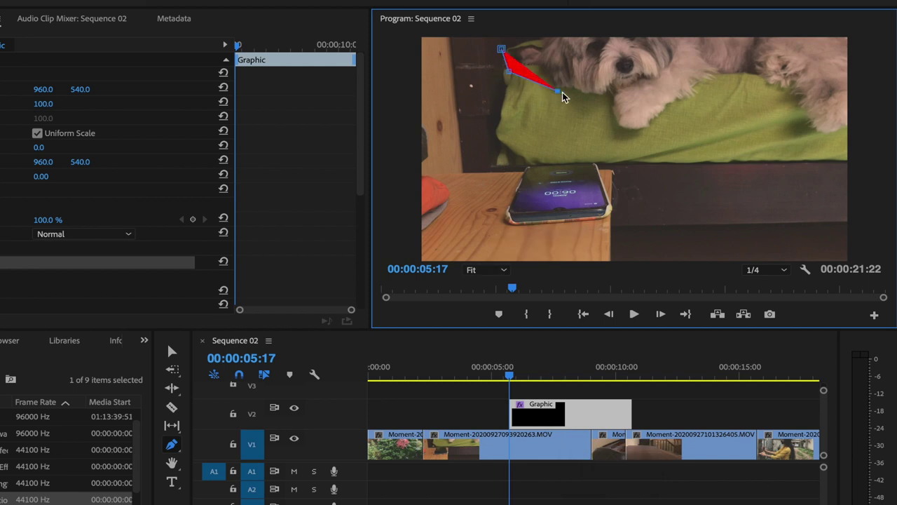
pyautogui.click(594, 110)
pyautogui.click(618, 138)
pyautogui.click(649, 134)
pyautogui.click(701, 129)
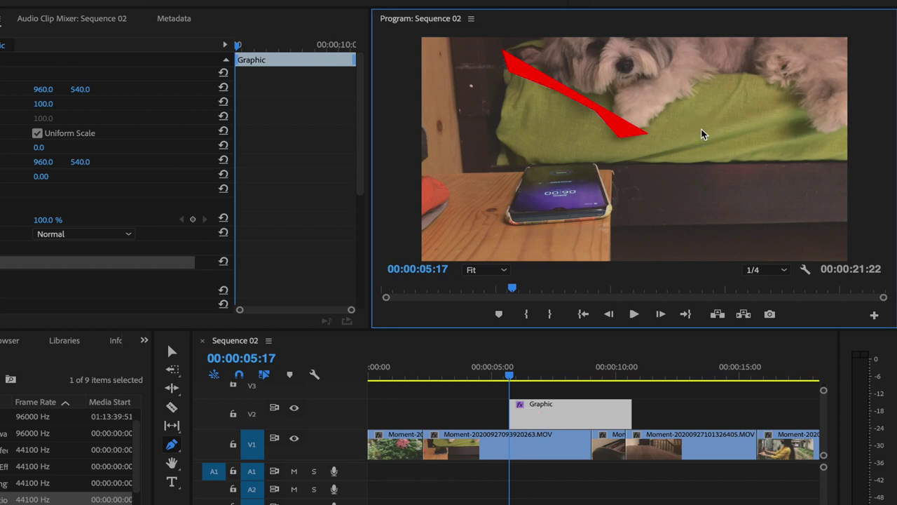
pyautogui.click(783, 139)
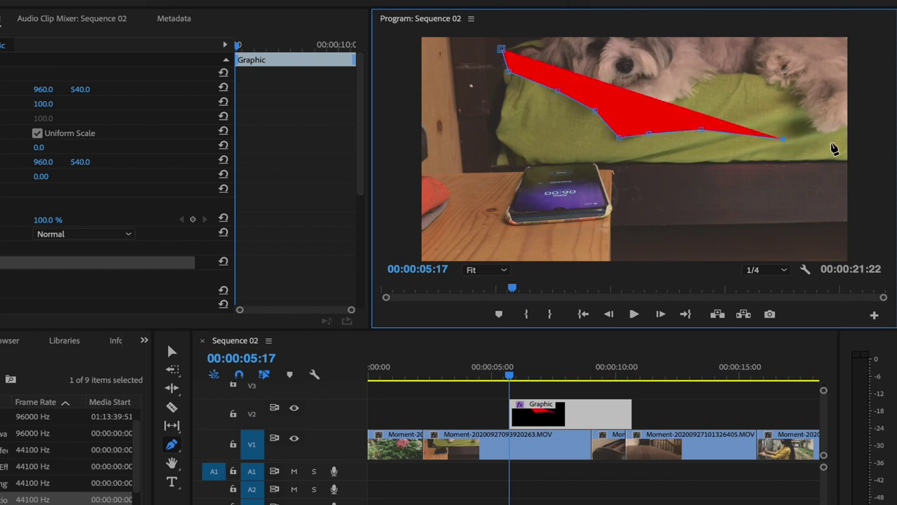
pyautogui.click(830, 143)
pyautogui.click(845, 137)
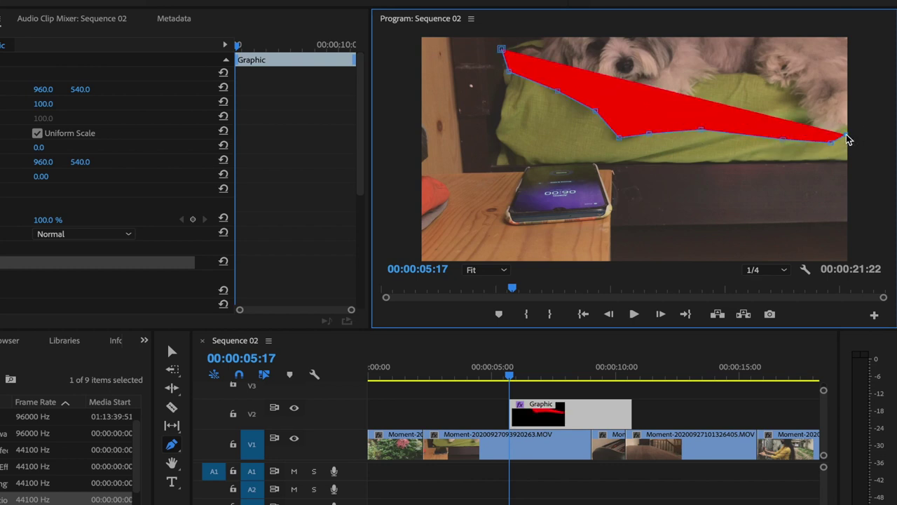
# - Close the shape across the frame's top edge, then delete its Graphic clip from V2
pyautogui.click(844, 40)
pyautogui.click(542, 40)
pyautogui.click(492, 39)
pyautogui.click(500, 49)
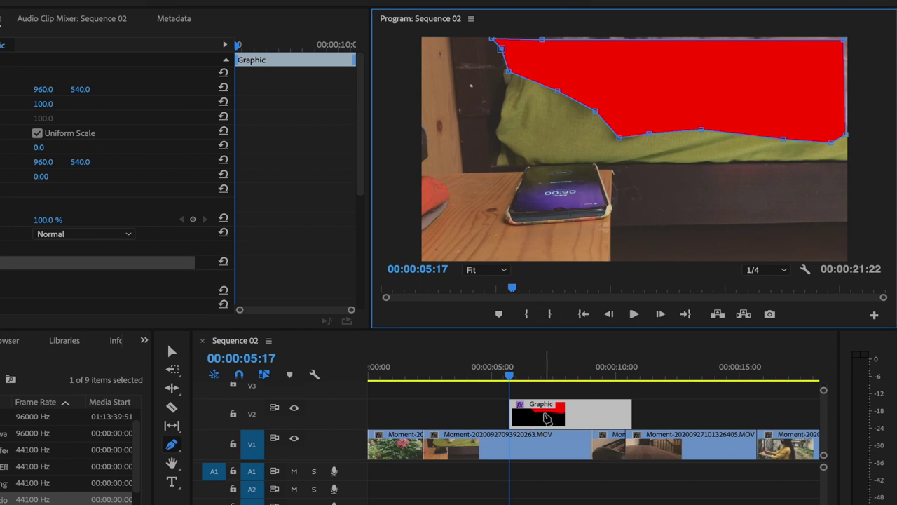
pyautogui.click(535, 418)
pyautogui.press('Delete')
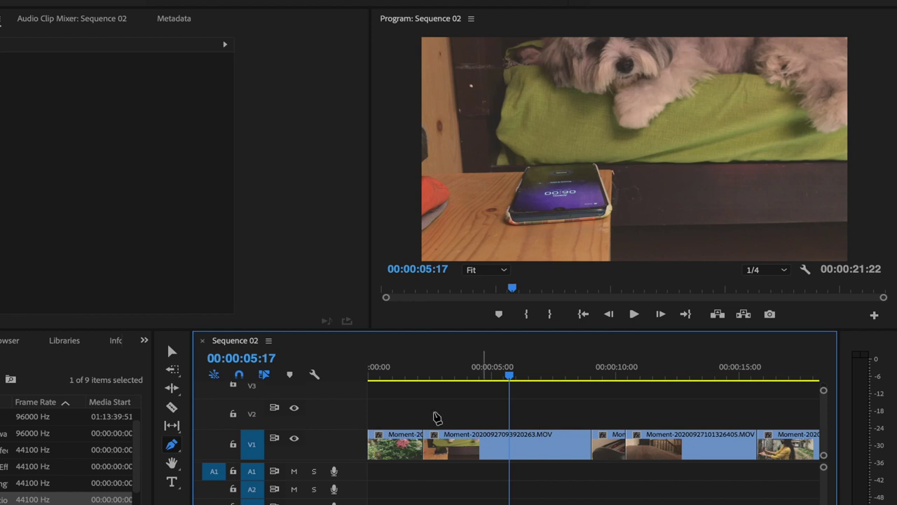
# - Switch to the Hand tool and set the Program monitor zoom to 150%
pyautogui.click(173, 464)
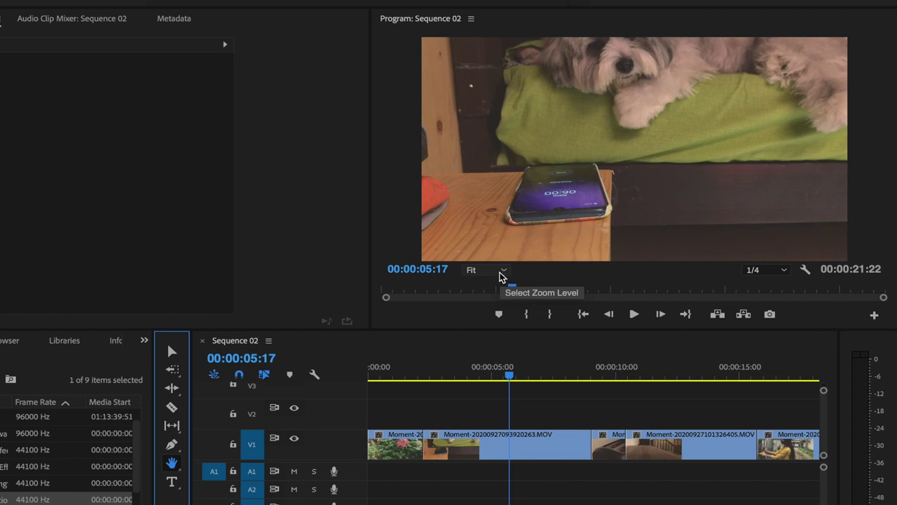
pyautogui.click(500, 272)
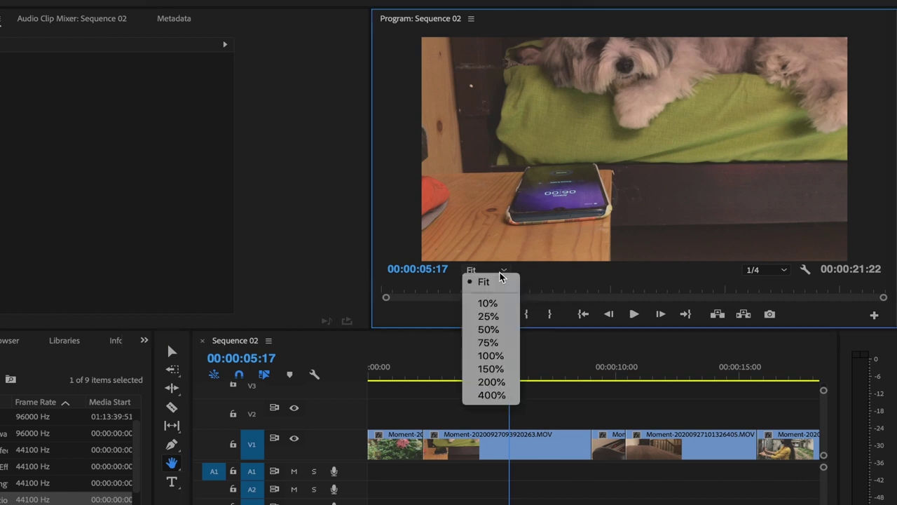
pyautogui.click(497, 369)
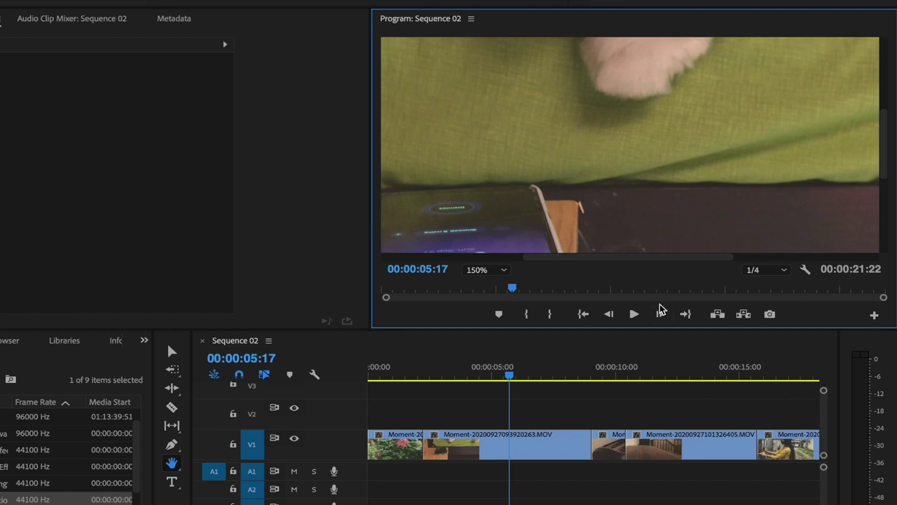
# - Pan the enlarged preview across the blanket to frame the dog's paw
pyautogui.moveTo(589, 260); pyautogui.dragTo(546, 269)
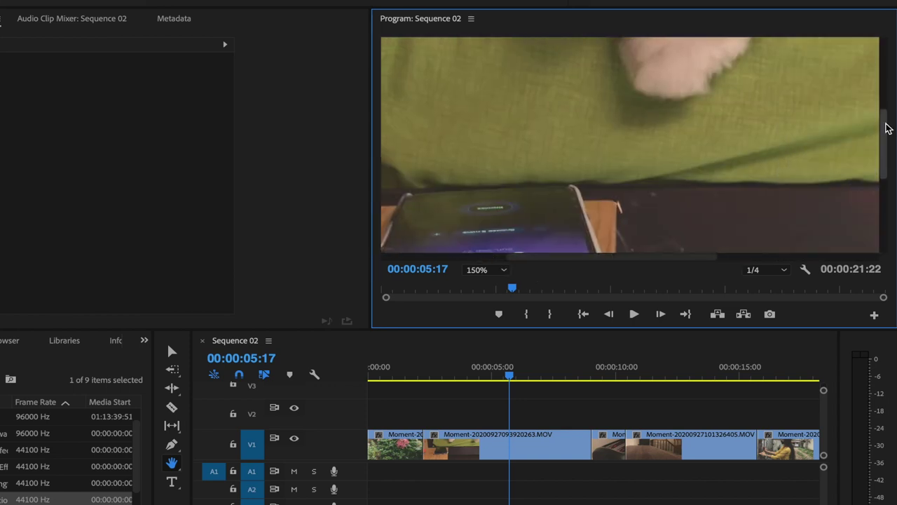
pyautogui.moveTo(885, 136); pyautogui.dragTo(890, 90)
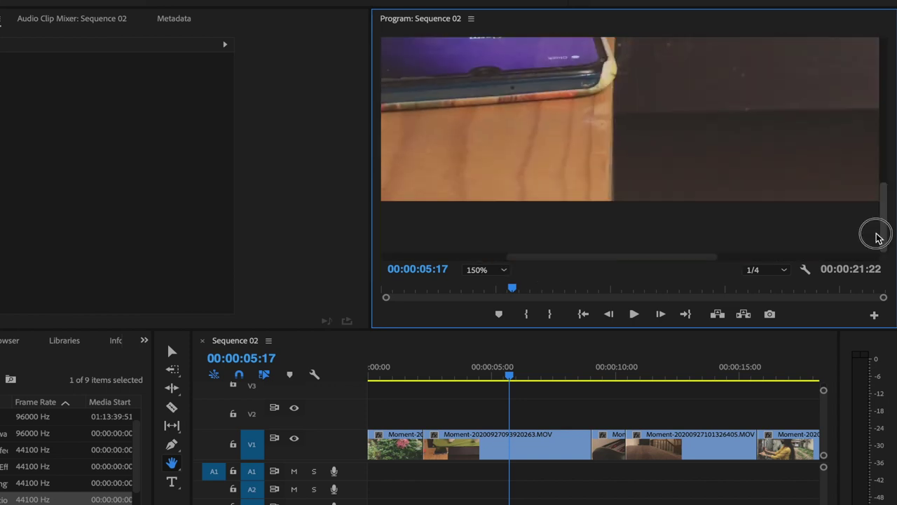
pyautogui.moveTo(891, 89); pyautogui.dragTo(882, 174)
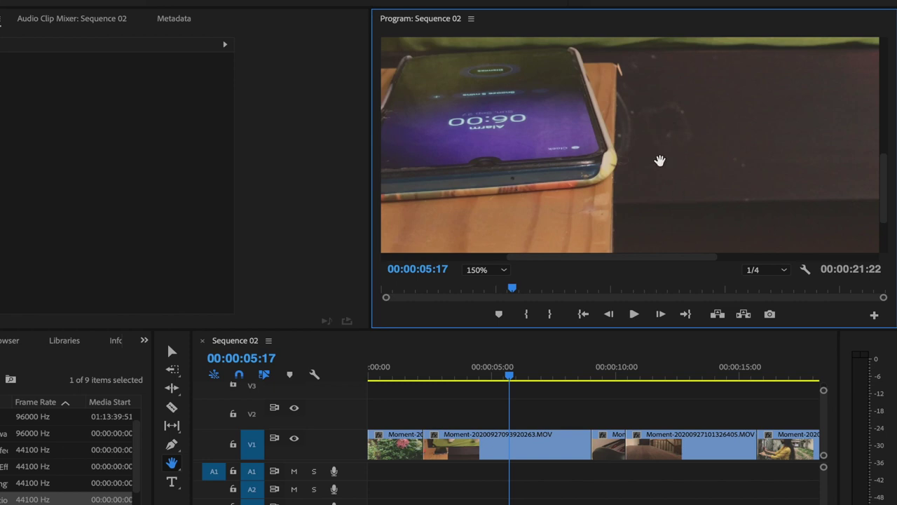
pyautogui.click(723, 120)
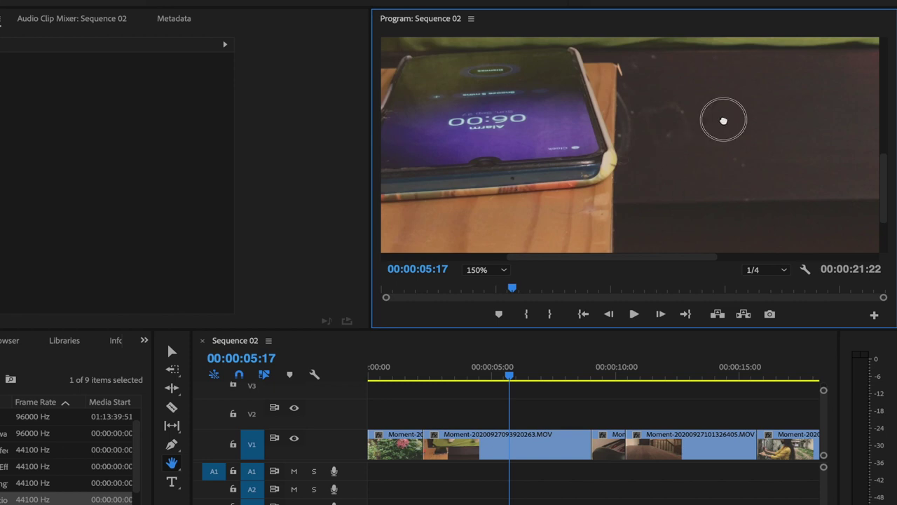
pyautogui.moveTo(724, 120); pyautogui.dragTo(593, 200)
pyautogui.moveTo(740, 114); pyautogui.dragTo(622, 189)
pyautogui.moveTo(746, 100); pyautogui.dragTo(659, 176)
pyautogui.moveTo(581, 144); pyautogui.dragTo(689, 192)
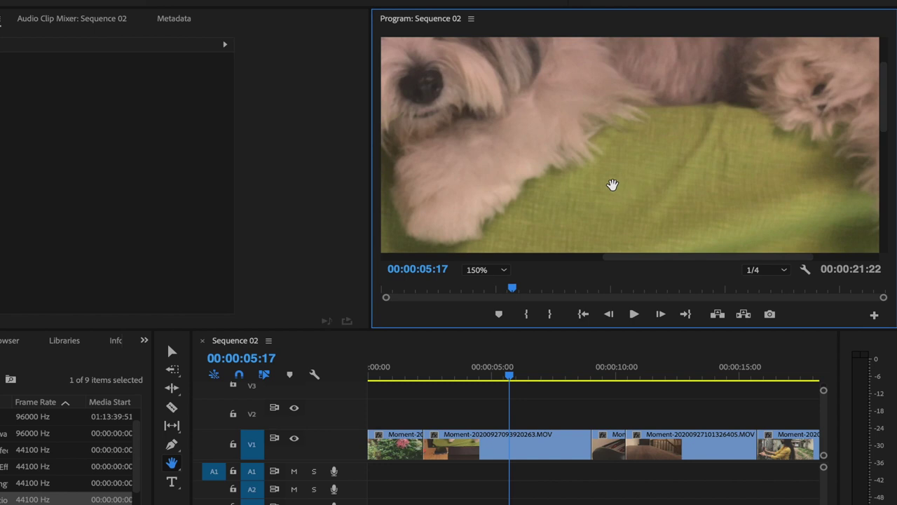
pyautogui.moveTo(550, 203); pyautogui.dragTo(601, 178)
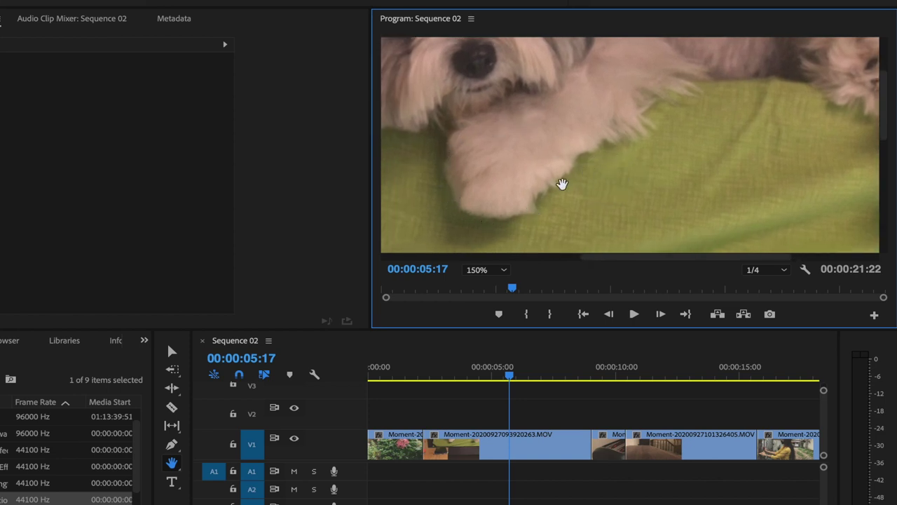
pyautogui.click(172, 444)
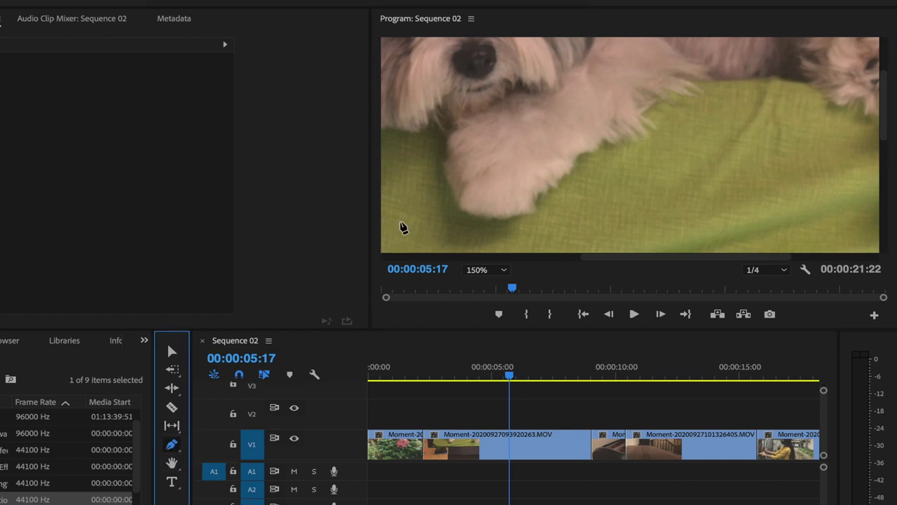
pyautogui.click(446, 144)
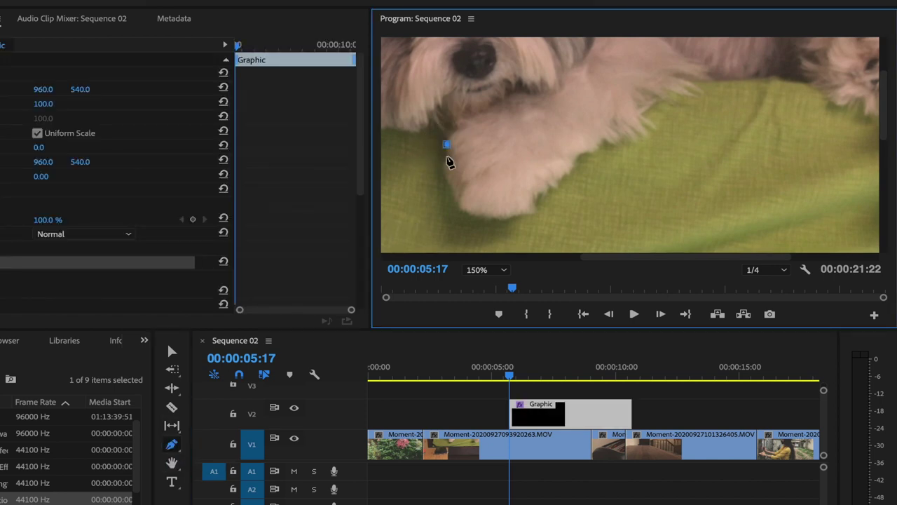
pyautogui.click(443, 175)
pyautogui.click(450, 188)
pyautogui.click(457, 206)
pyautogui.click(482, 218)
pyautogui.click(510, 220)
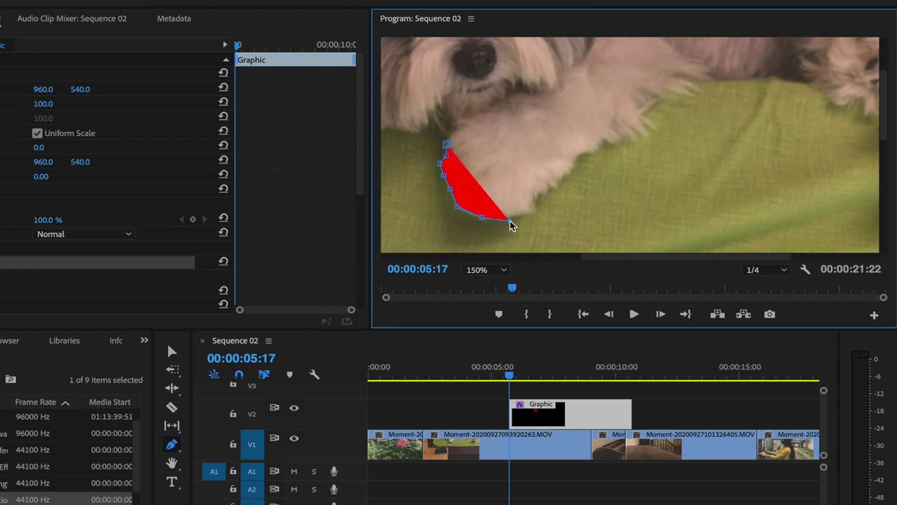
pyautogui.click(523, 214)
pyautogui.click(535, 211)
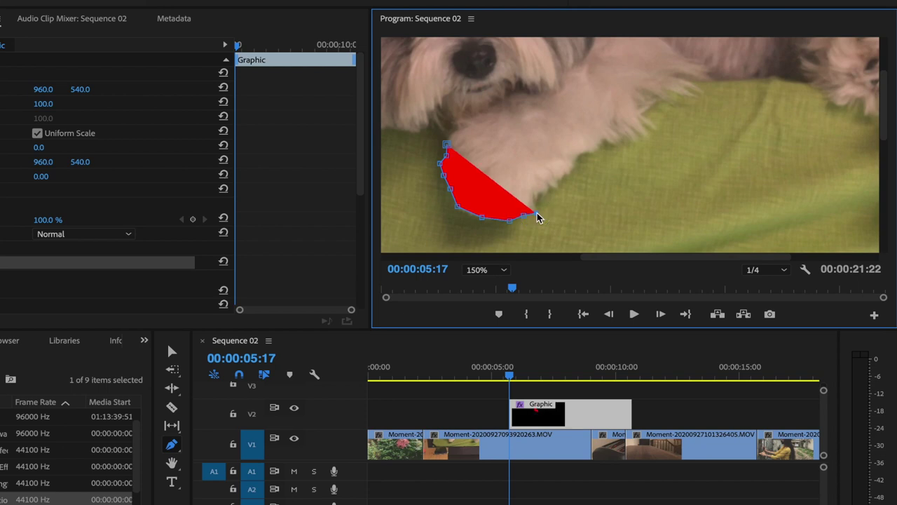
pyautogui.click(550, 189)
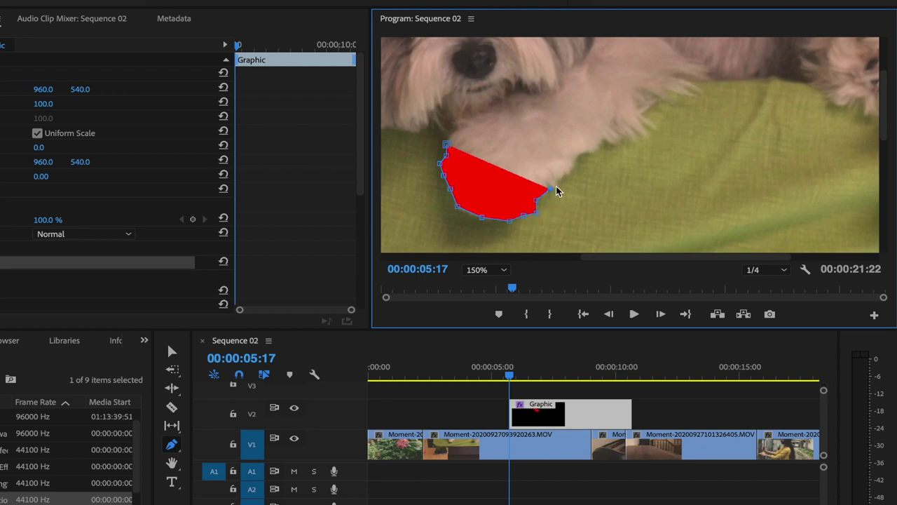
pyautogui.click(569, 169)
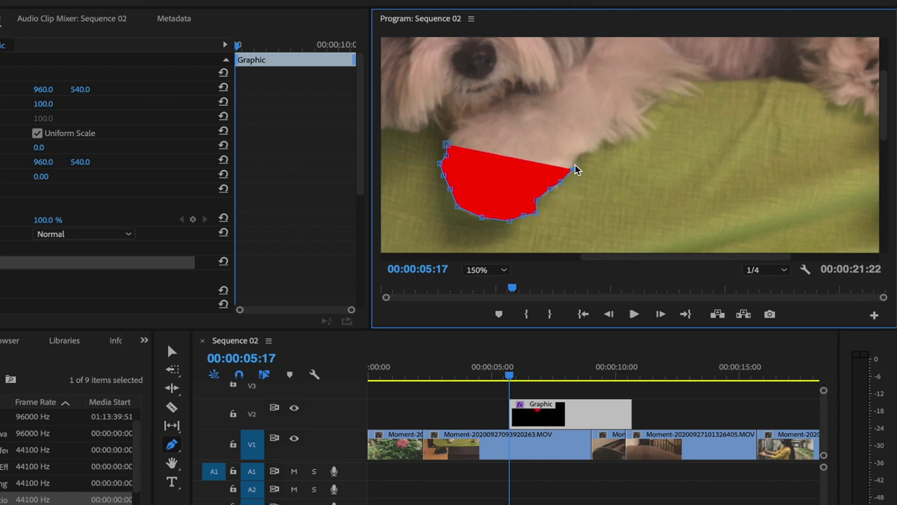
pyautogui.click(580, 161)
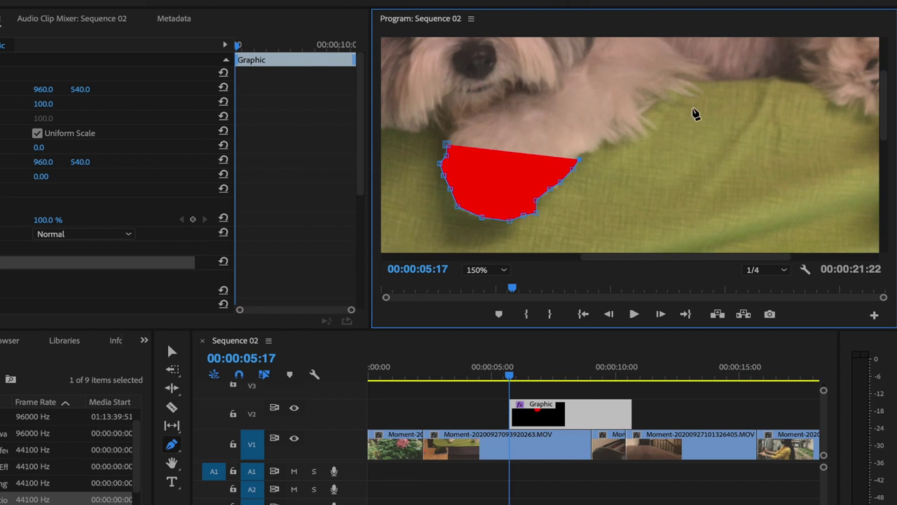
pyautogui.click(776, 80)
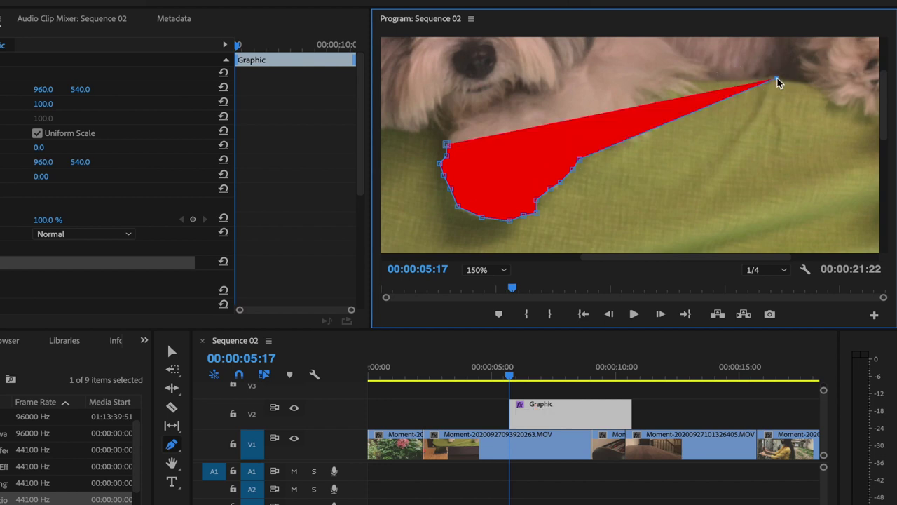
pyautogui.click(853, 111)
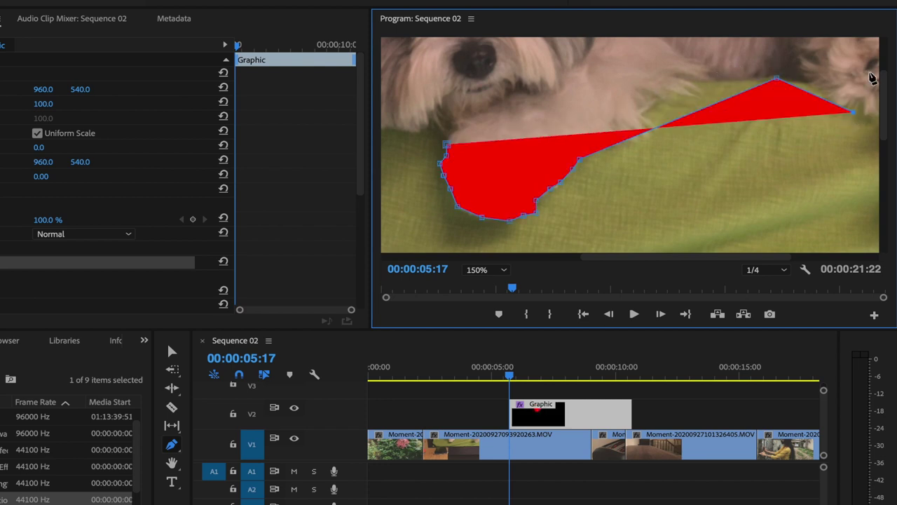
pyautogui.click(173, 462)
pyautogui.click(171, 462)
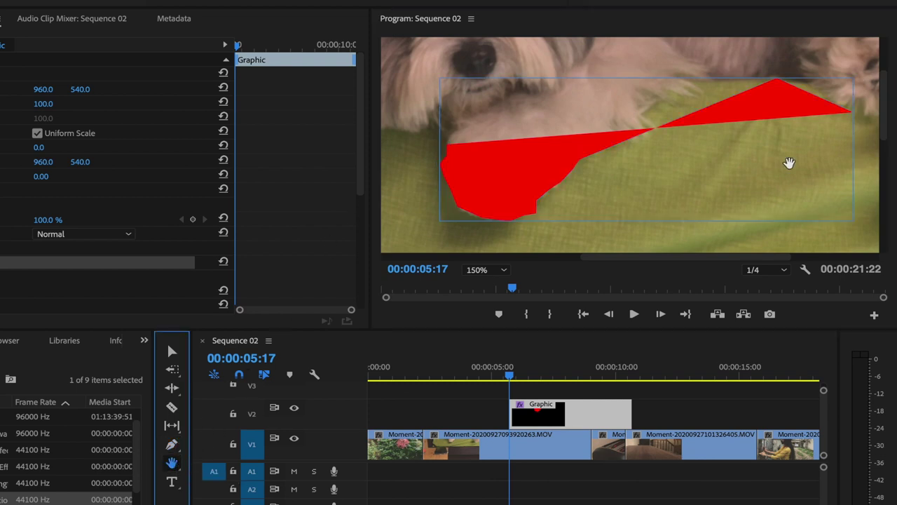
pyautogui.moveTo(836, 165); pyautogui.dragTo(717, 175)
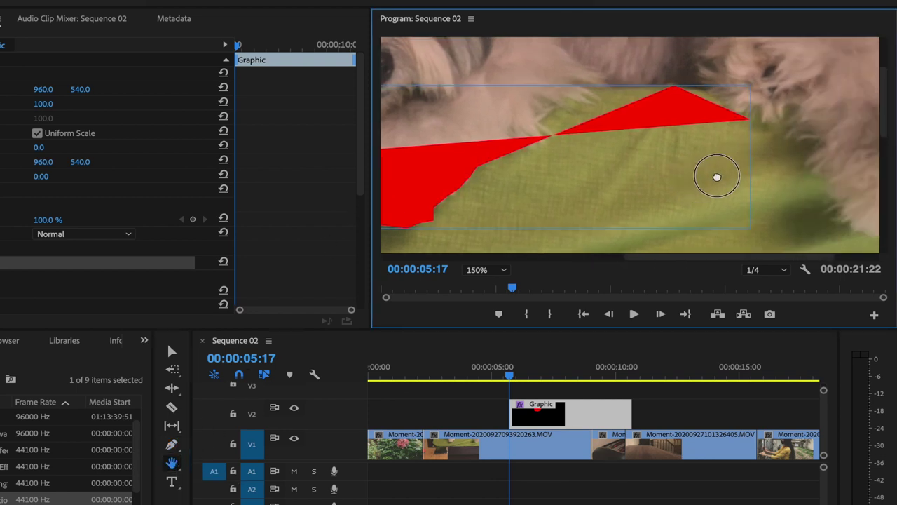
pyautogui.click(172, 444)
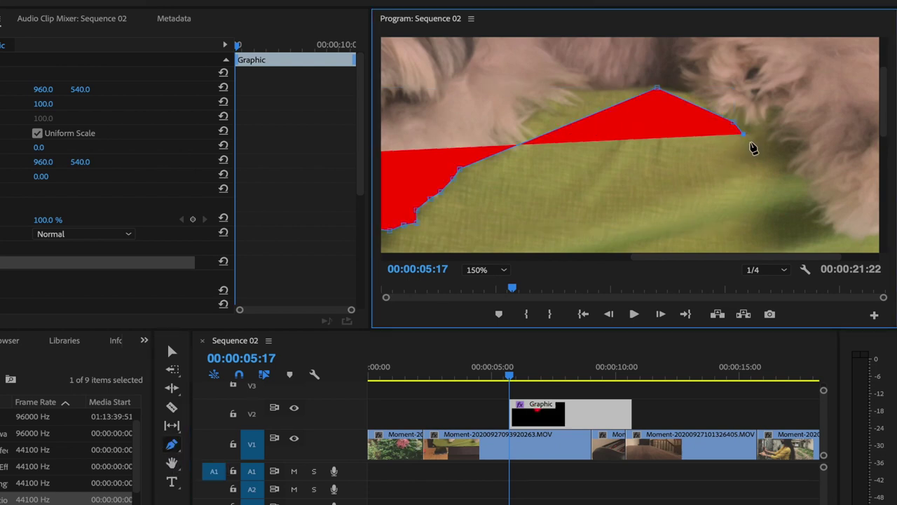
pyautogui.click(779, 172)
pyautogui.click(805, 200)
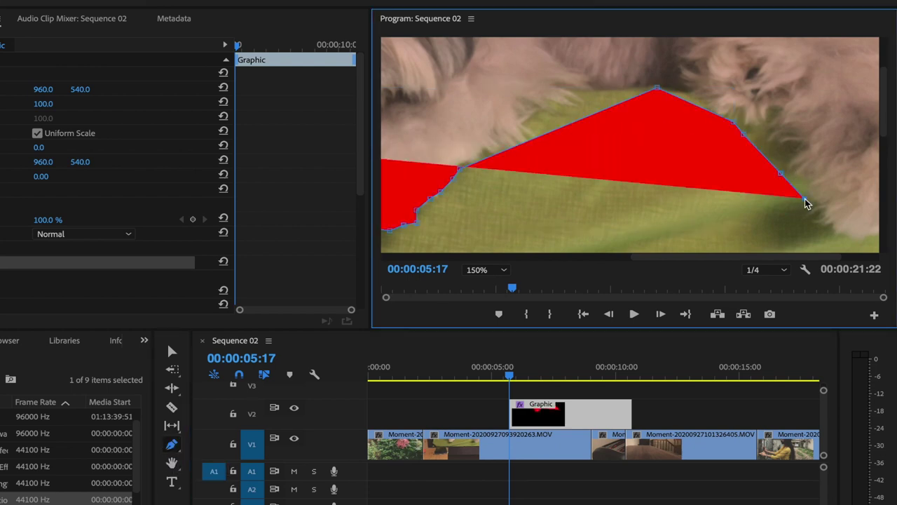
pyautogui.click(572, 418)
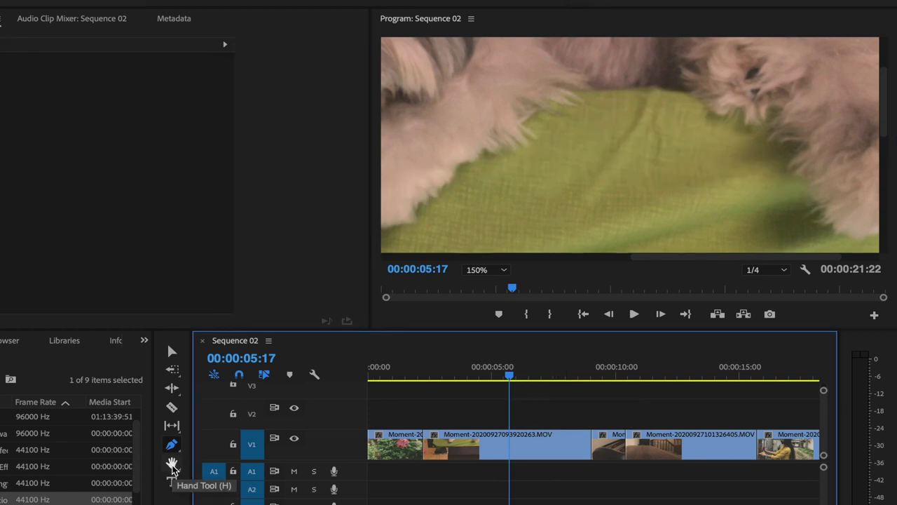
pyautogui.click(501, 269)
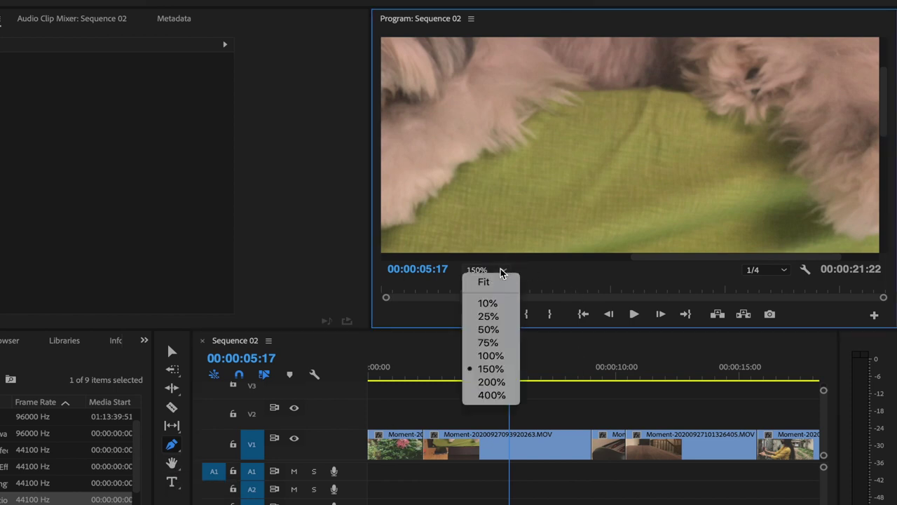
pyautogui.click(486, 281)
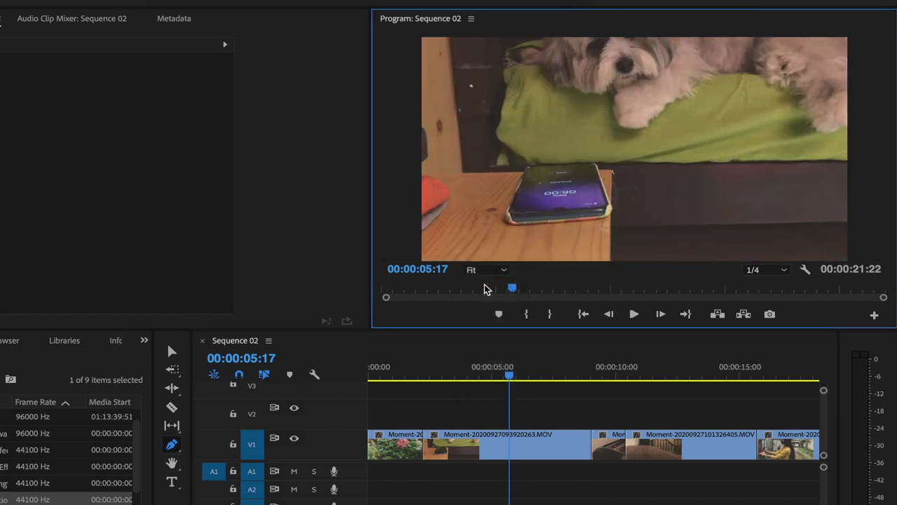
pyautogui.click(170, 482)
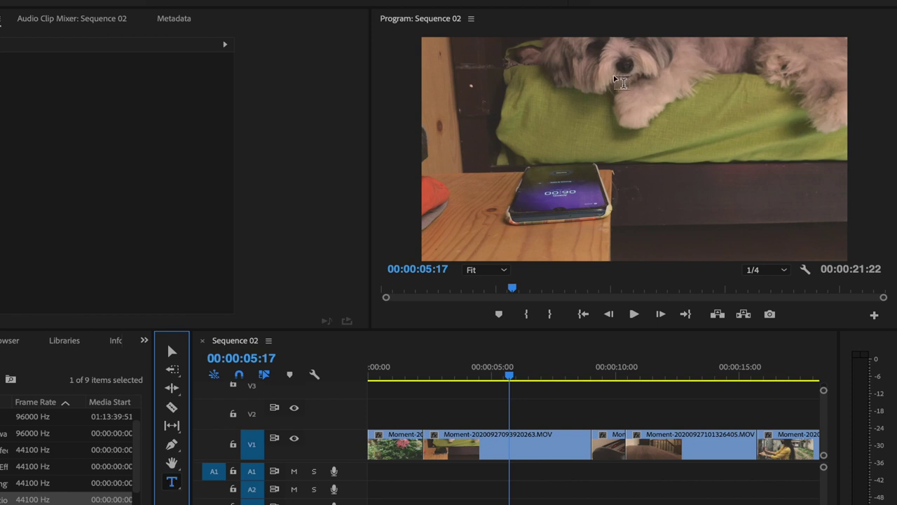
# - Add a white 'movie' text title on V2 at about 5 seconds, over the second clip
pyautogui.click(506, 116)
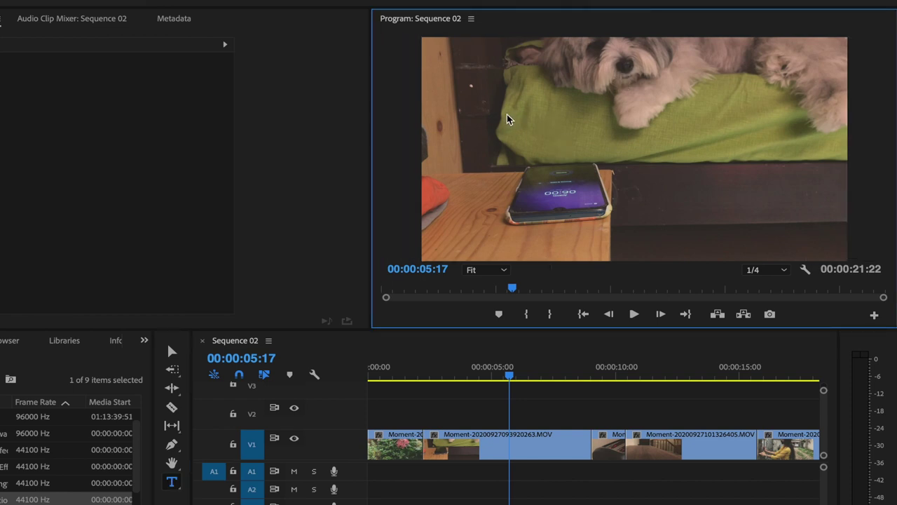
pyautogui.click(507, 114)
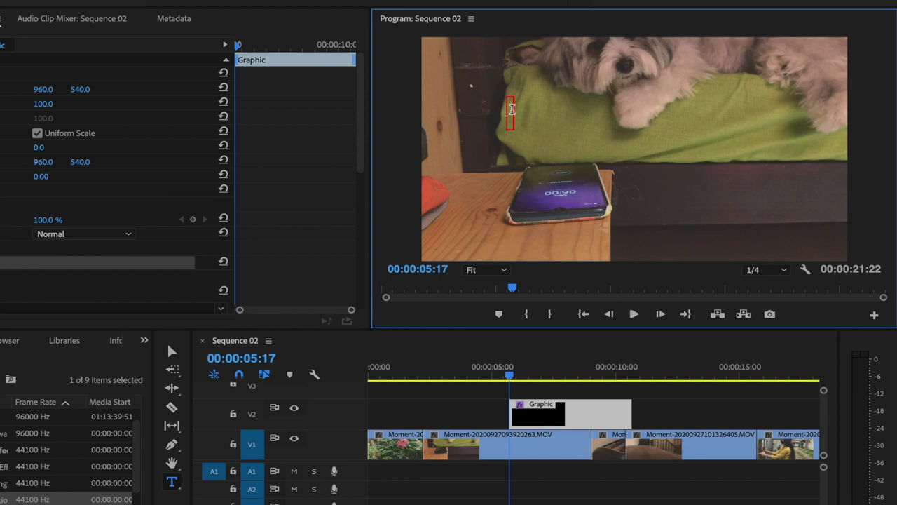
pyautogui.write('movie')
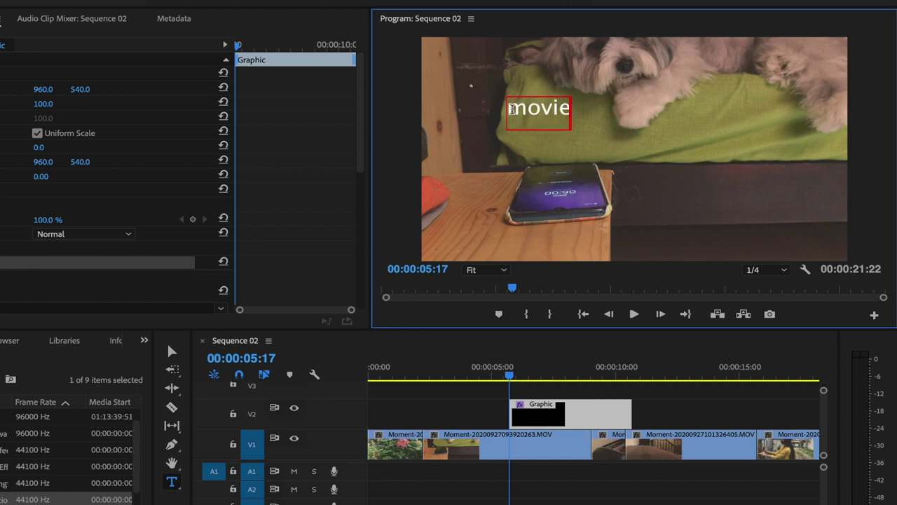
pyautogui.moveTo(510, 380); pyautogui.dragTo(502, 380)
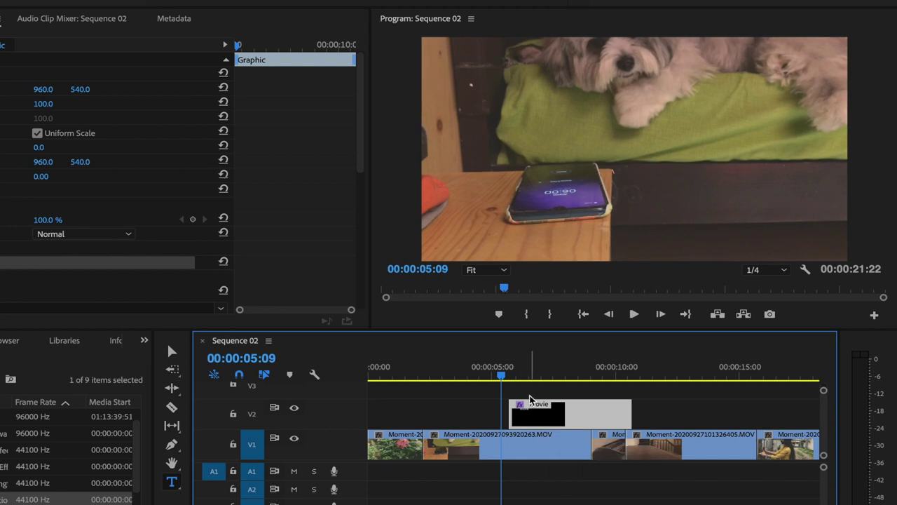
# - Scrub through the 'movie' title to preview it, then delete its Graphic clip from V2
pyautogui.moveTo(503, 377); pyautogui.dragTo(508, 376)
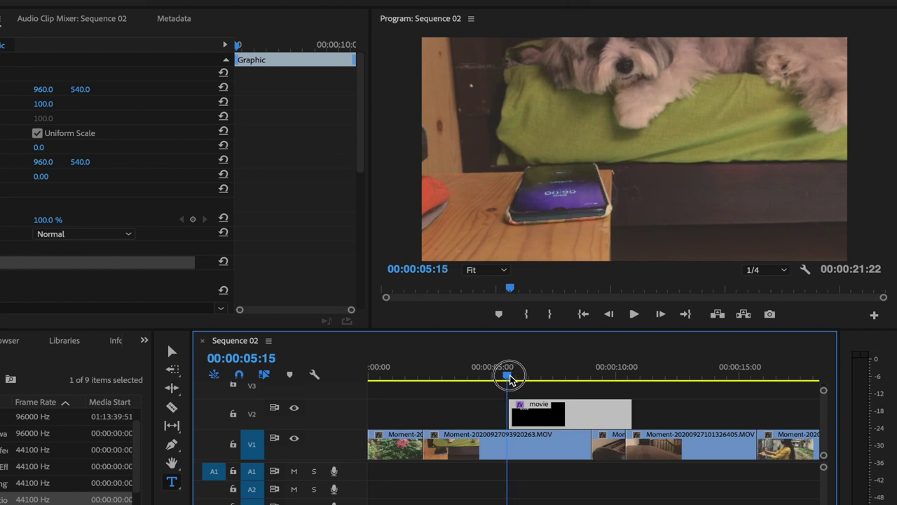
pyautogui.moveTo(508, 379); pyautogui.dragTo(598, 376)
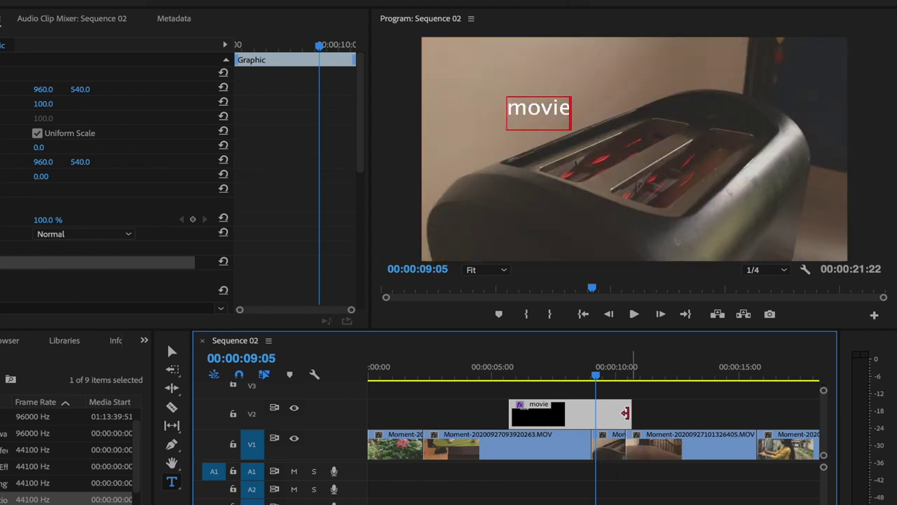
pyautogui.moveTo(595, 379); pyautogui.dragTo(629, 379)
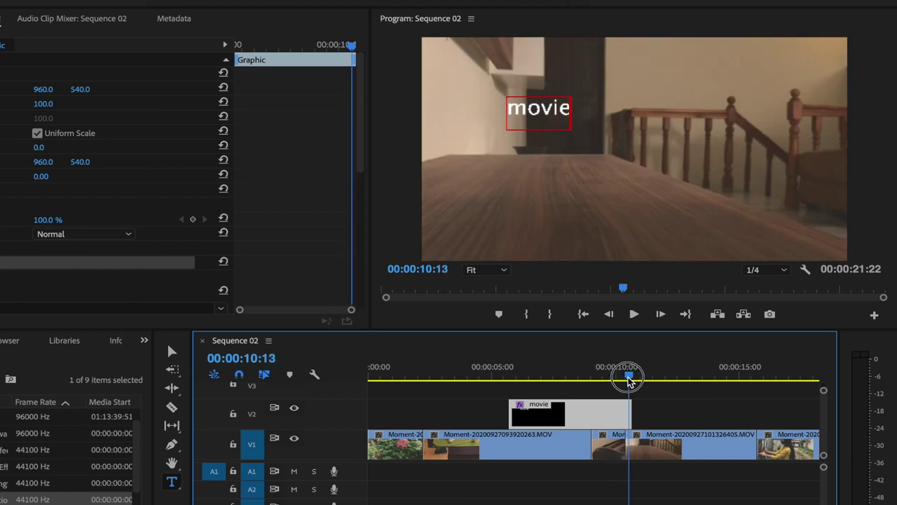
pyautogui.moveTo(629, 379); pyautogui.dragTo(640, 379)
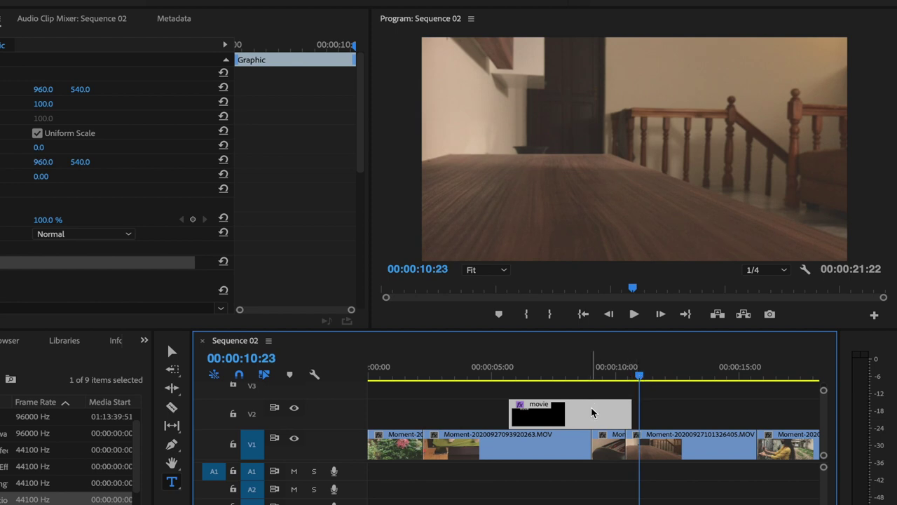
pyautogui.press('Delete')
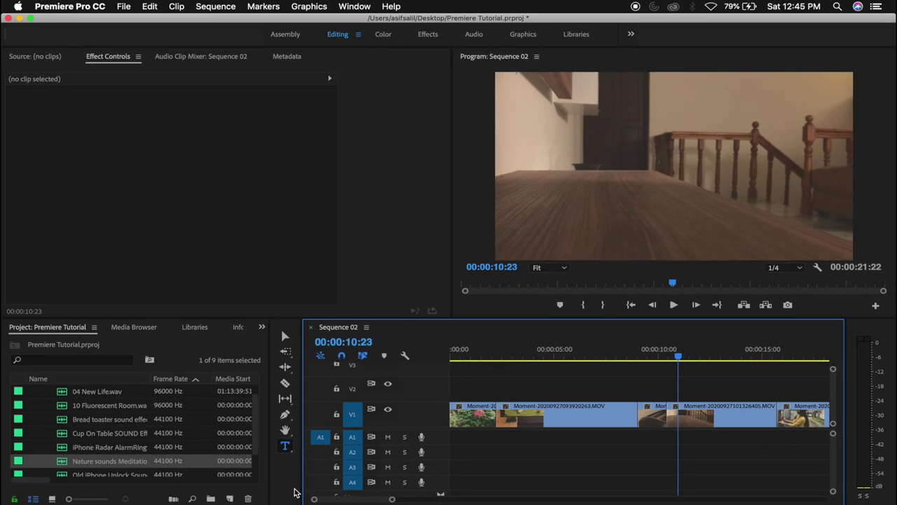
# - Show Effect Controls for the first V1 flower clip, Moment-20200927092550170.MOV
pyautogui.click(471, 356)
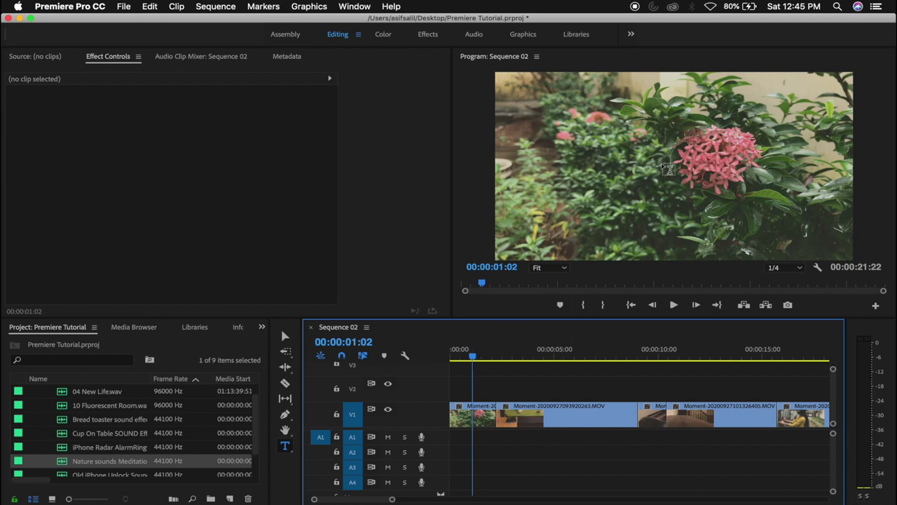
pyautogui.doubleClick(469, 415)
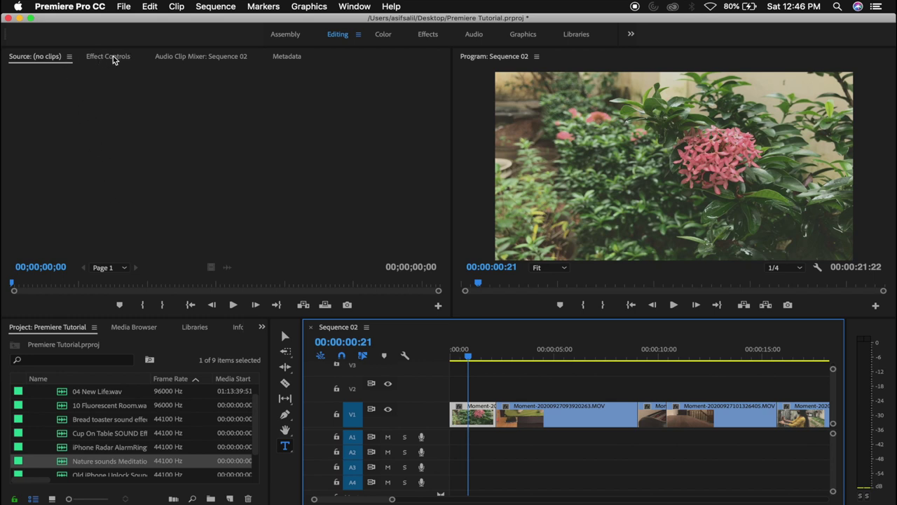
pyautogui.click(113, 57)
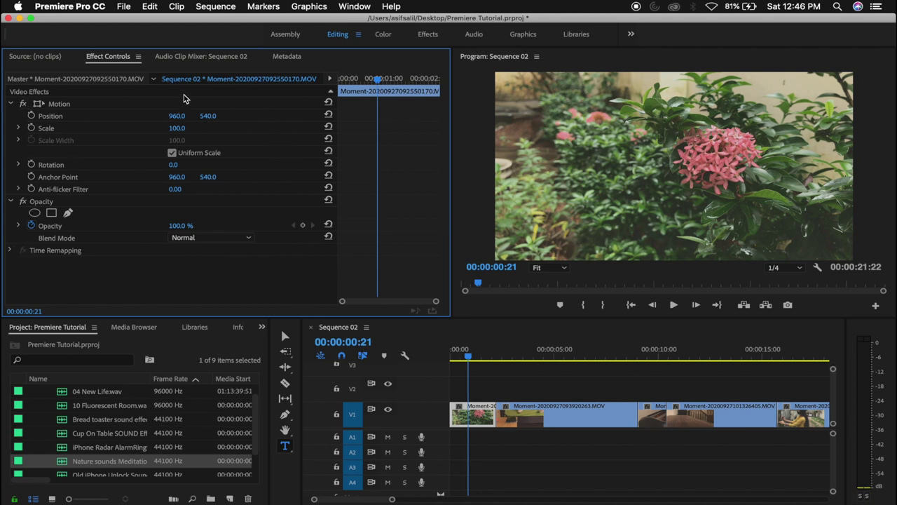
pyautogui.click(50, 130)
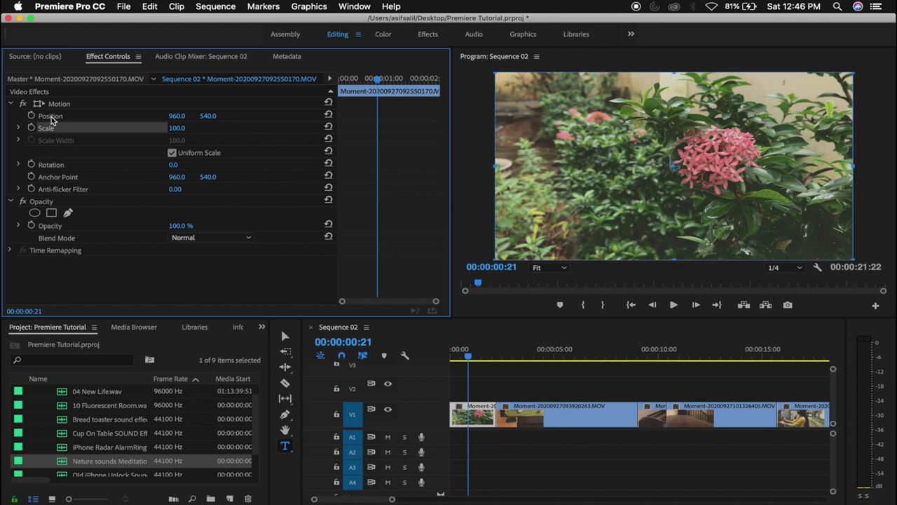
pyautogui.click(51, 117)
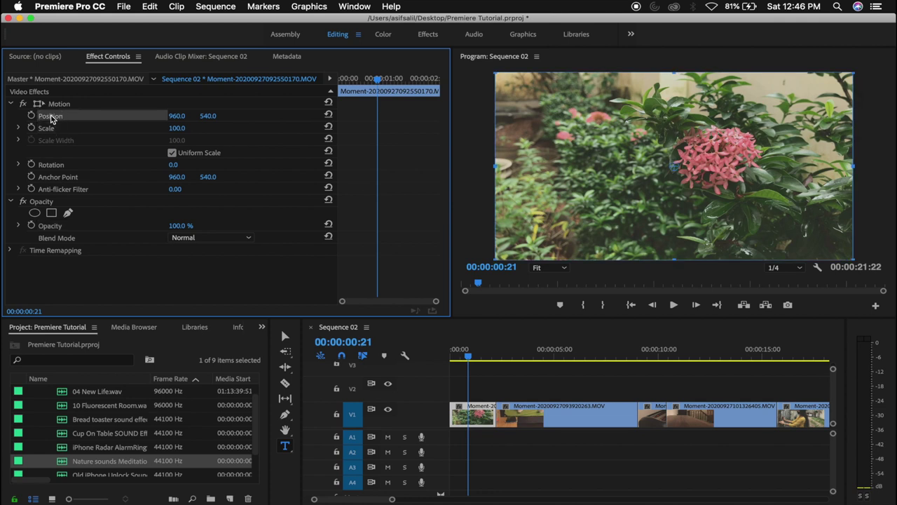
pyautogui.click(61, 166)
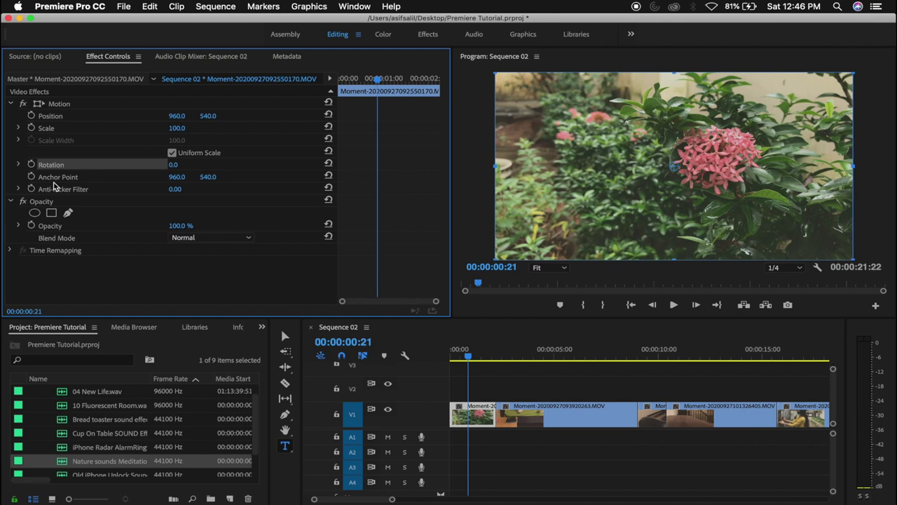
pyautogui.click(45, 202)
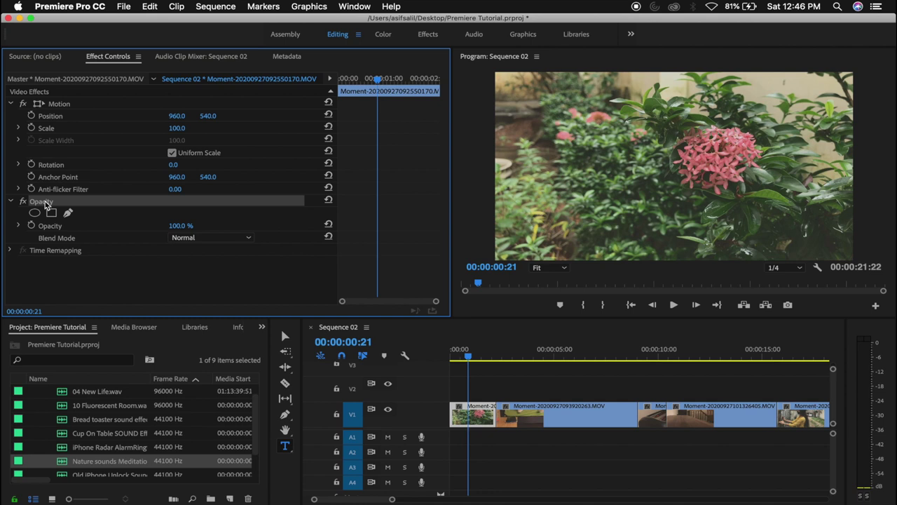
pyautogui.click(18, 225)
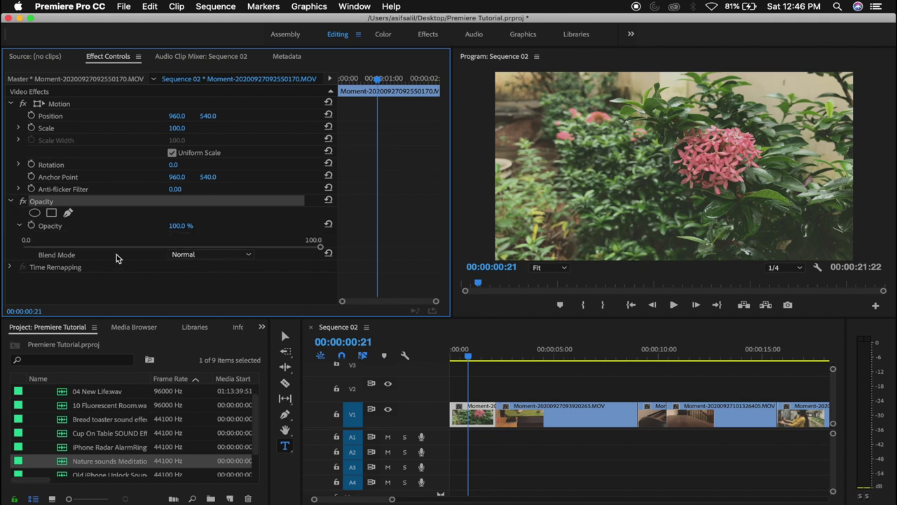
pyautogui.click(321, 248)
pyautogui.moveTo(321, 249); pyautogui.dragTo(175, 251)
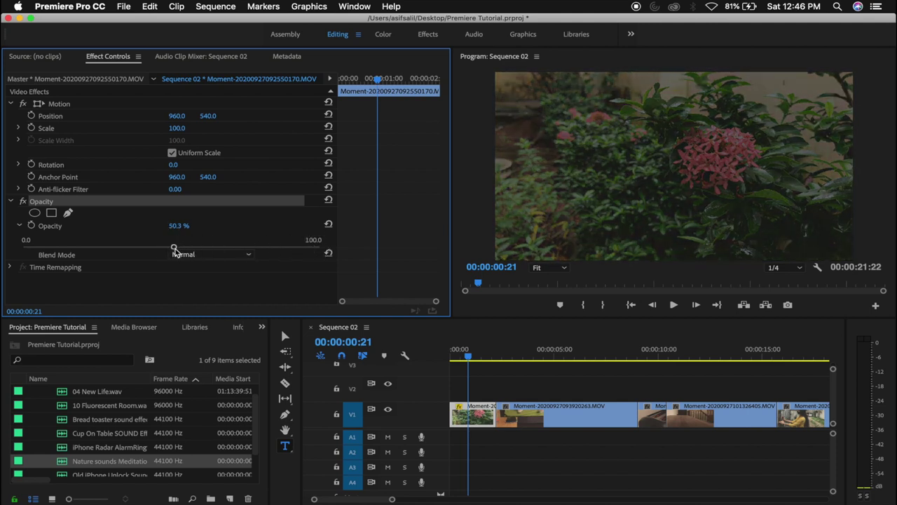
pyautogui.moveTo(174, 251)
pyautogui.mouseDown()
pyautogui.moveTo(3, 264)
pyautogui.moveTo(328, 258)
pyautogui.mouseUp()
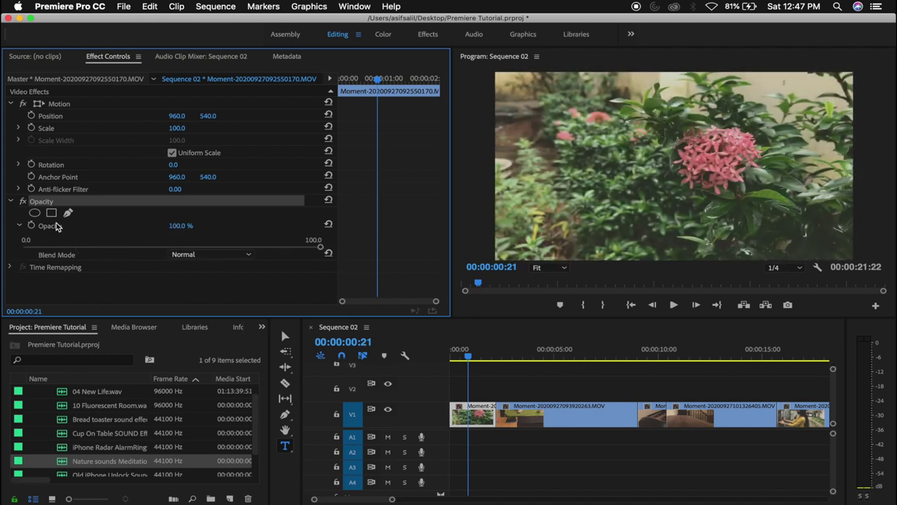
pyautogui.click(19, 225)
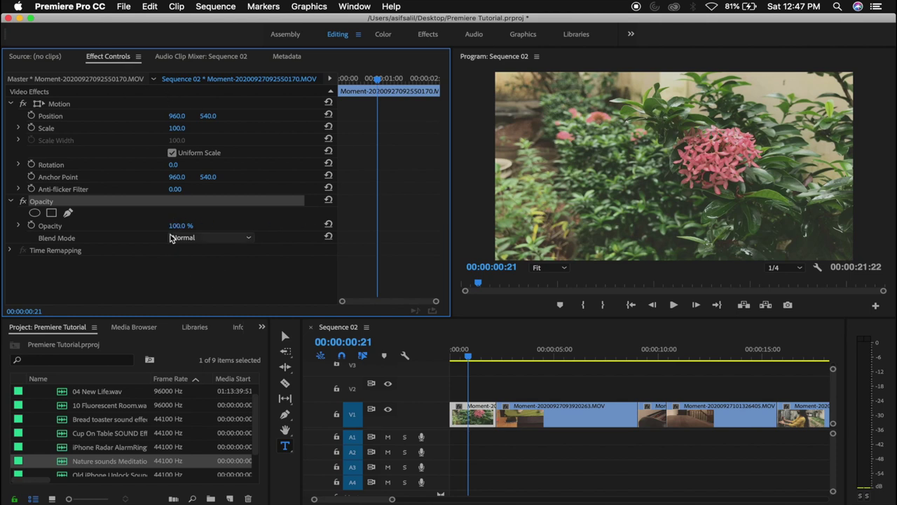
pyautogui.click(171, 284)
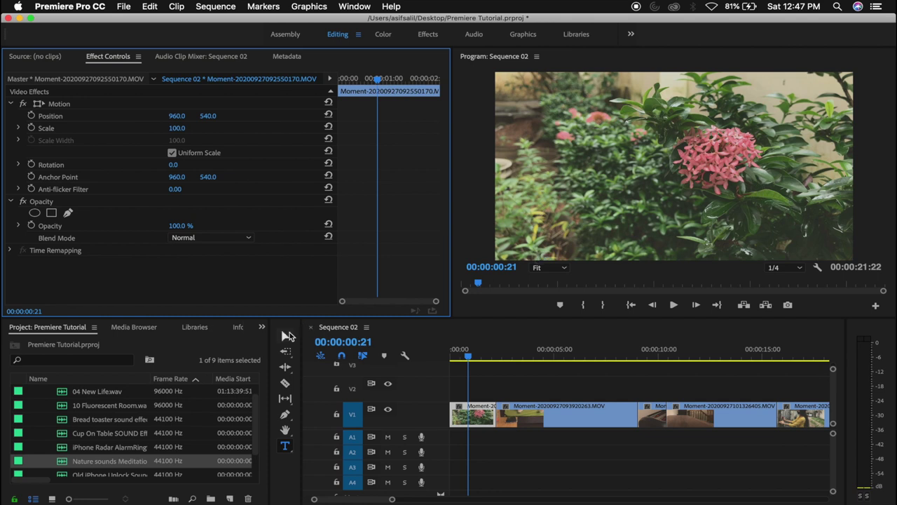
# - Switch to the Selection tool and reselect the first flower clip on V1
pyautogui.click(286, 337)
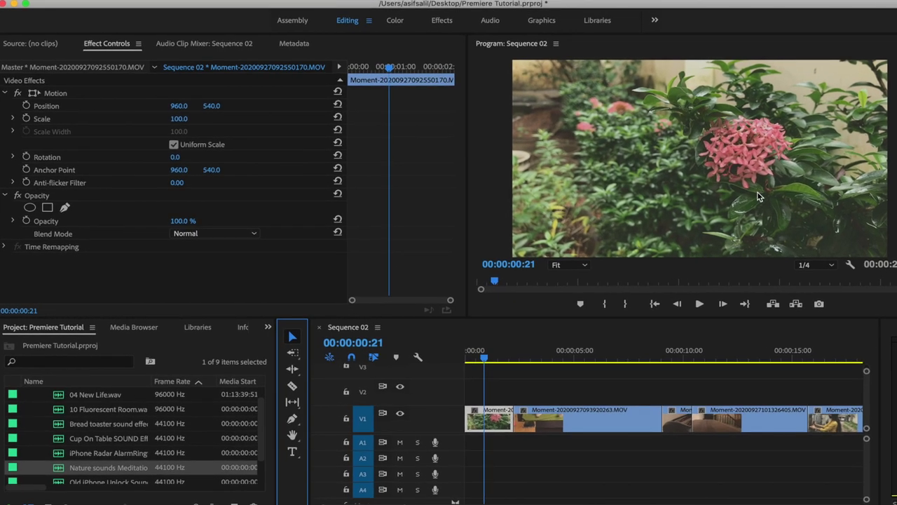
pyautogui.click(494, 417)
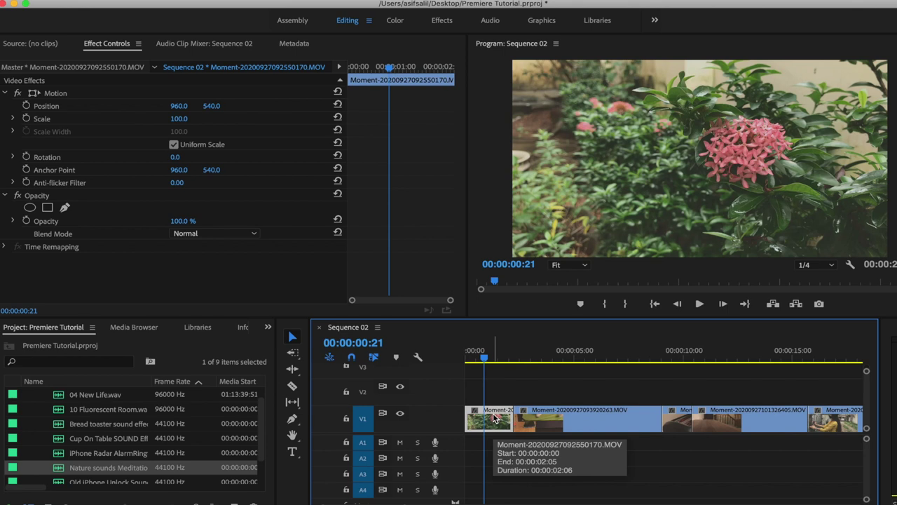
pyautogui.click(519, 388)
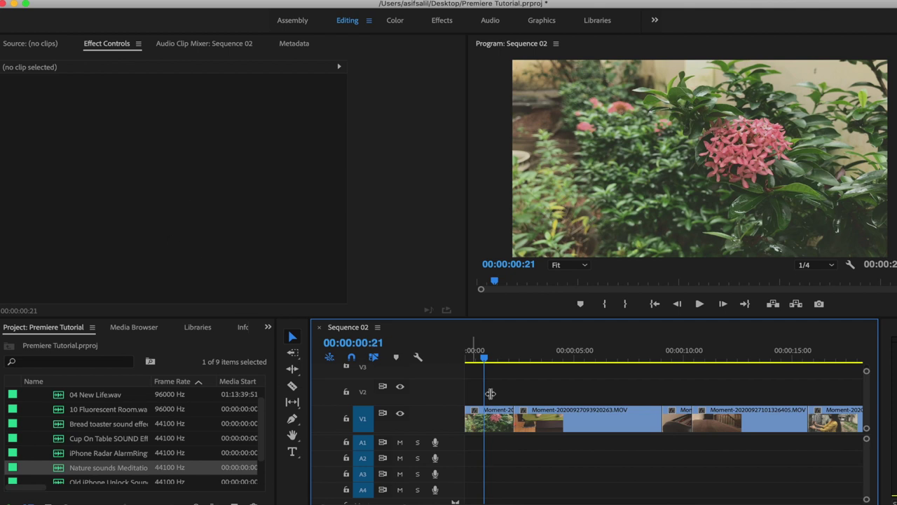
pyautogui.click(490, 421)
pyautogui.click(597, 421)
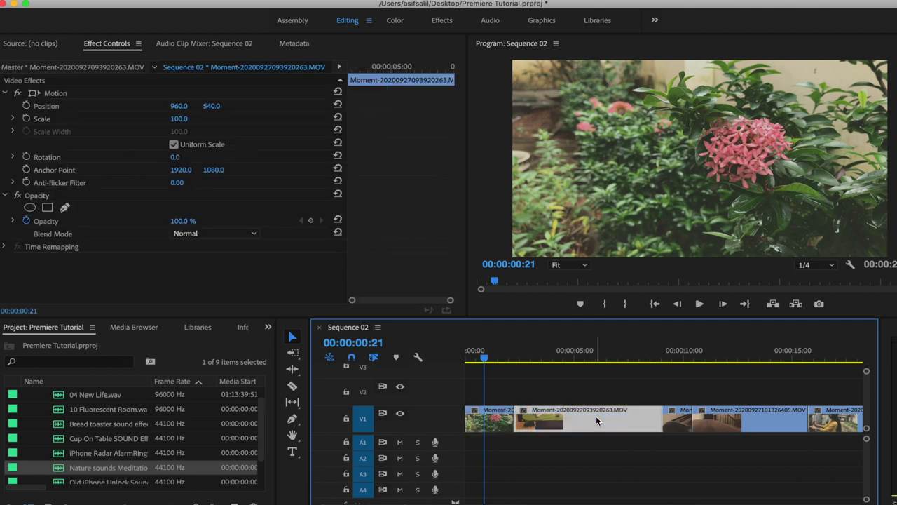
pyautogui.click(481, 425)
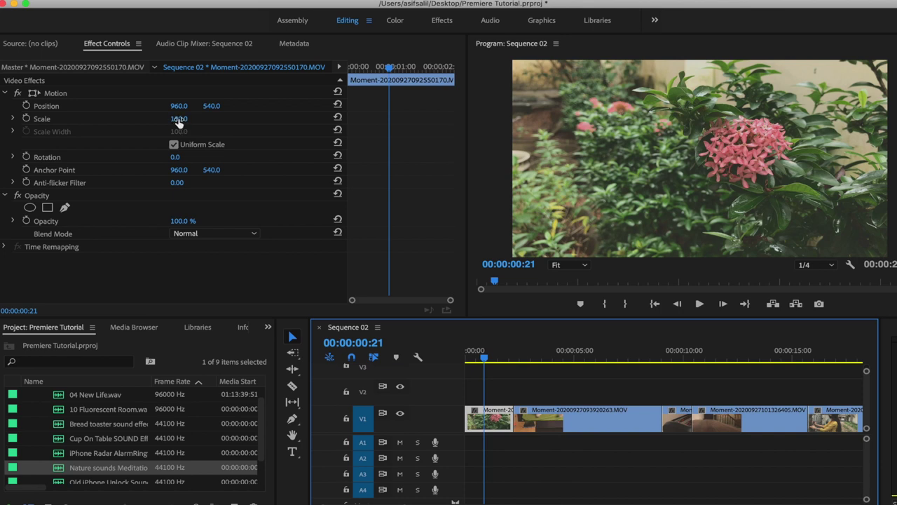
# - Scrub the flower clip's Scale up to about 196 and save the project
pyautogui.click(179, 119)
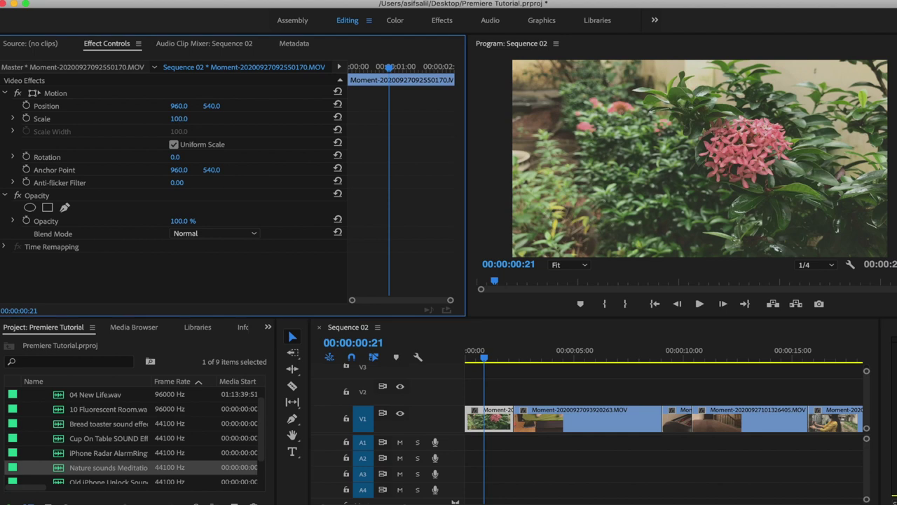
pyautogui.moveTo(179, 118)
pyautogui.mouseDown()
pyautogui.moveTo(277, 119)
pyautogui.moveTo(141, 118)
pyautogui.moveTo(223, 119)
pyautogui.mouseUp()
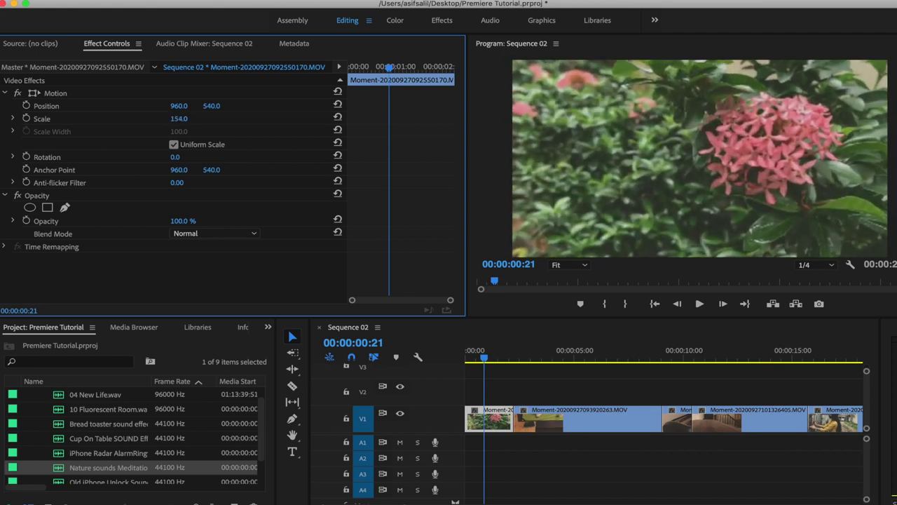
pyautogui.moveTo(223, 118); pyautogui.dragTo(247, 118)
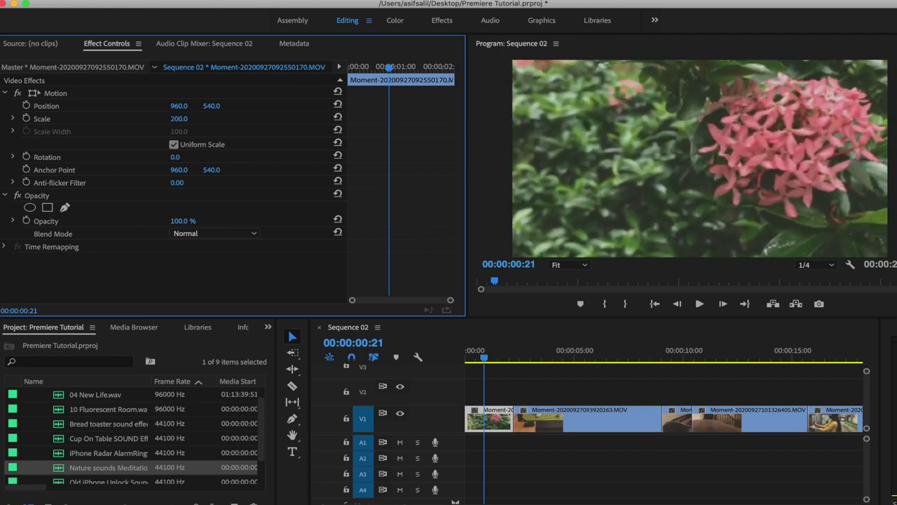
pyautogui.moveTo(246, 119); pyautogui.dragTo(186, 119)
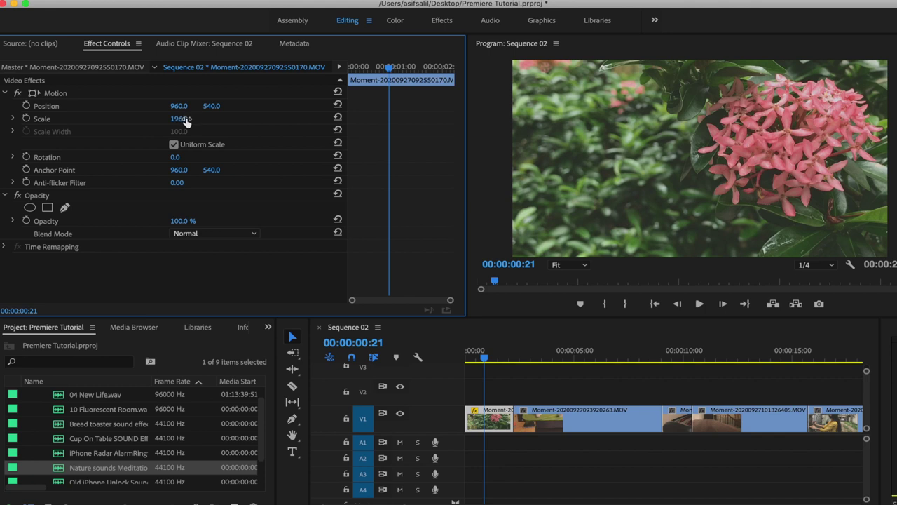
pyautogui.press('super+s')
# - Use the Scale slider to set the flower clip's scale to 200
pyautogui.click(13, 120)
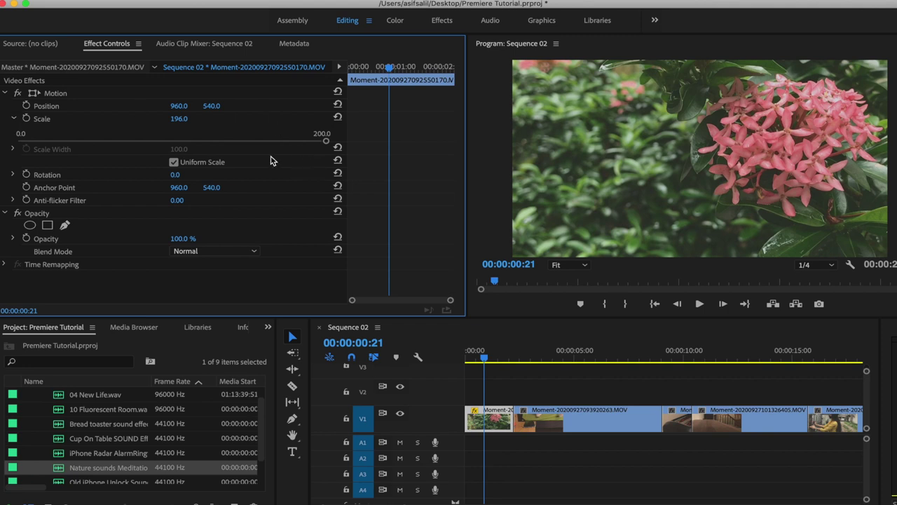
pyautogui.moveTo(326, 141)
pyautogui.mouseDown()
pyautogui.moveTo(160, 147)
pyautogui.moveTo(108, 127)
pyautogui.moveTo(320, 143)
pyautogui.mouseUp()
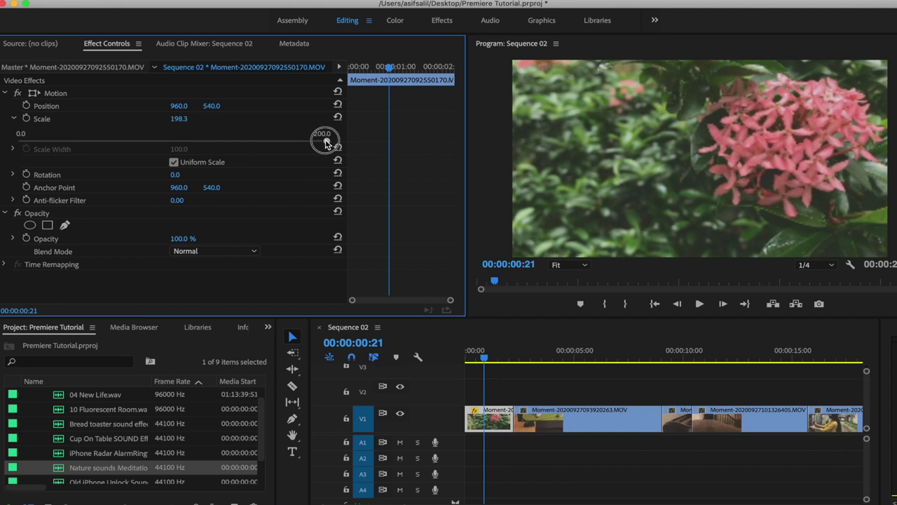
pyautogui.moveTo(320, 143); pyautogui.dragTo(356, 138)
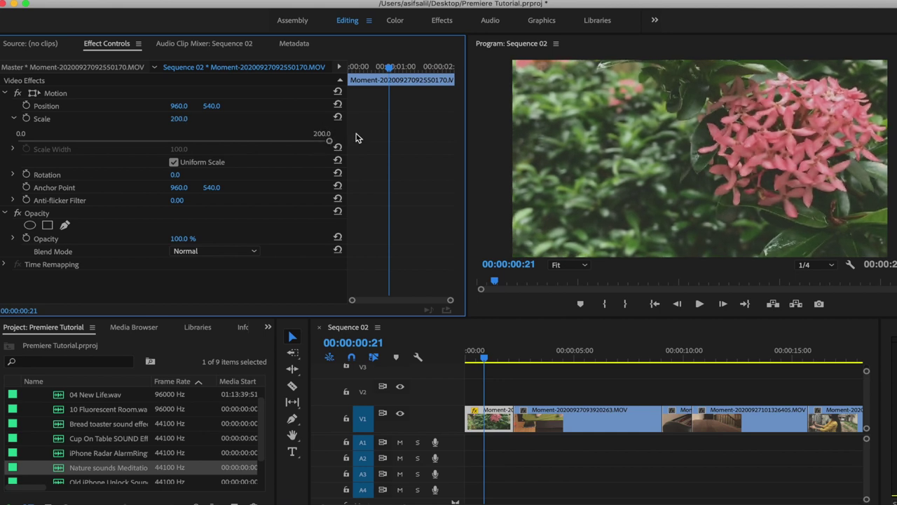
pyautogui.click(14, 119)
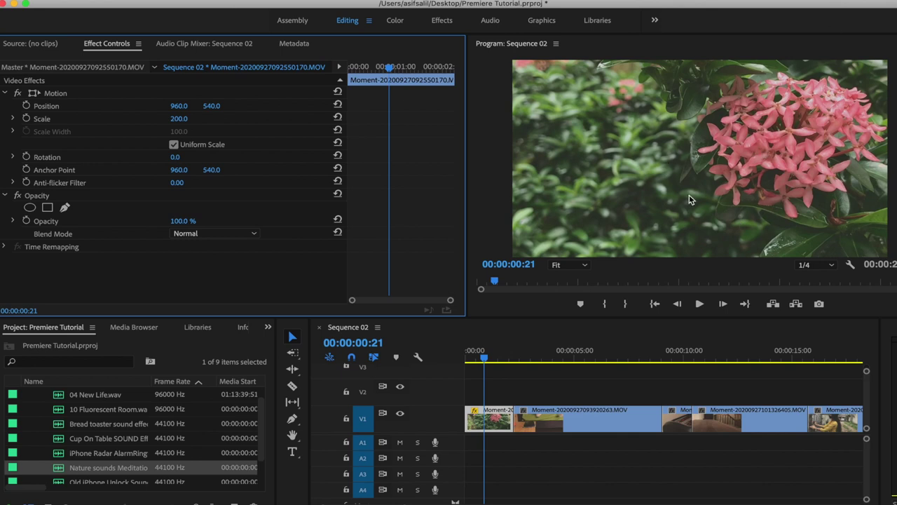
pyautogui.click(60, 108)
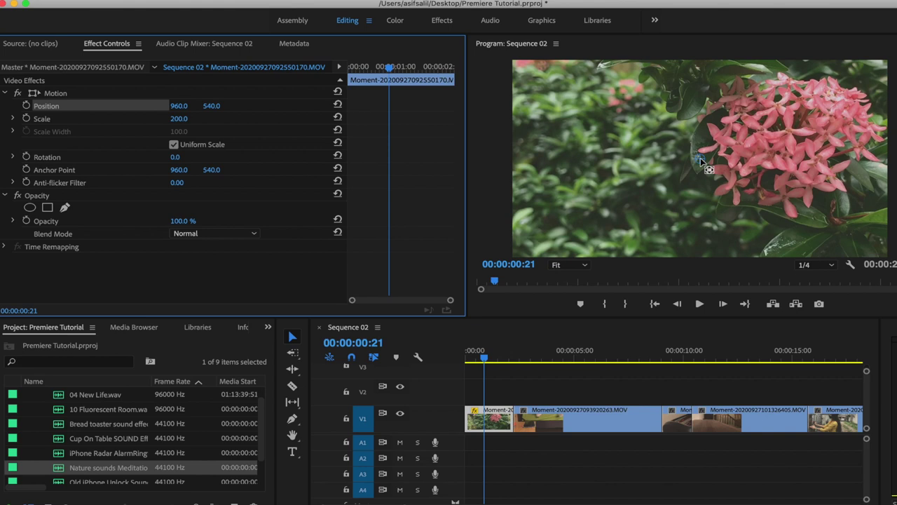
# - Scrub the flower clip's Position X and Y values to move it to 534, 602
pyautogui.click(180, 106)
pyautogui.click(215, 105)
pyautogui.click(182, 105)
pyautogui.click(253, 104)
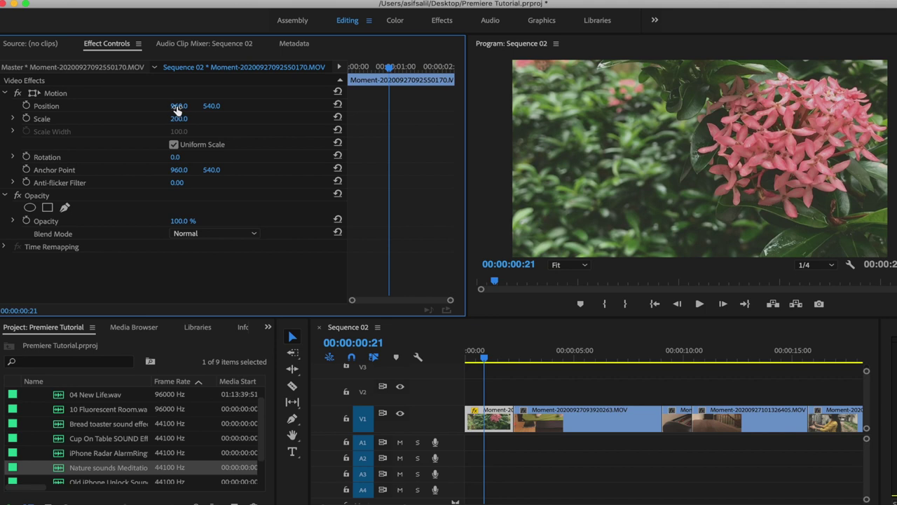
pyautogui.moveTo(177, 109); pyautogui.dragTo(106, 108)
pyautogui.moveTo(179, 106); pyautogui.dragTo(210, 106)
pyautogui.moveTo(179, 105); pyautogui.dragTo(127, 106)
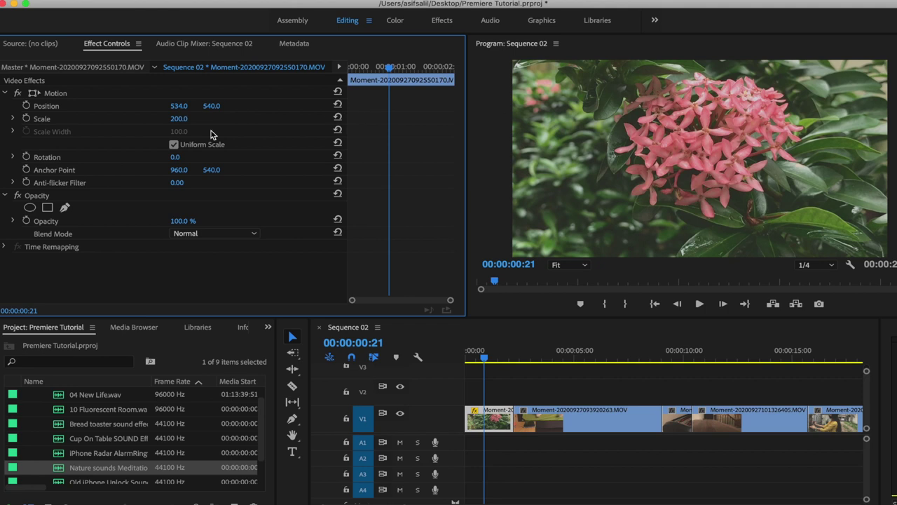
pyautogui.moveTo(214, 106)
pyautogui.mouseDown()
pyautogui.moveTo(269, 105)
pyautogui.moveTo(132, 106)
pyautogui.moveTo(353, 106)
pyautogui.moveTo(257, 106)
pyautogui.mouseUp()
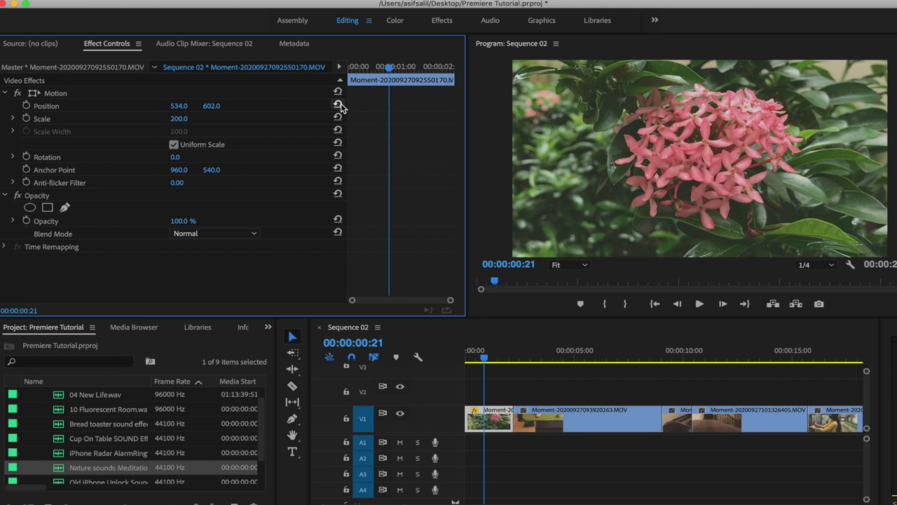
# - Reset the flower clip's Position to its default 960, 540
pyautogui.click(338, 104)
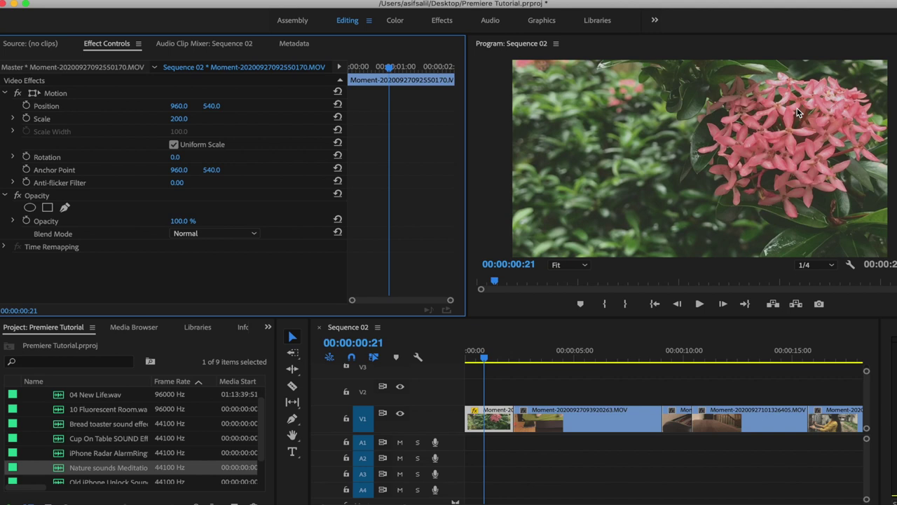
pyautogui.click(797, 112)
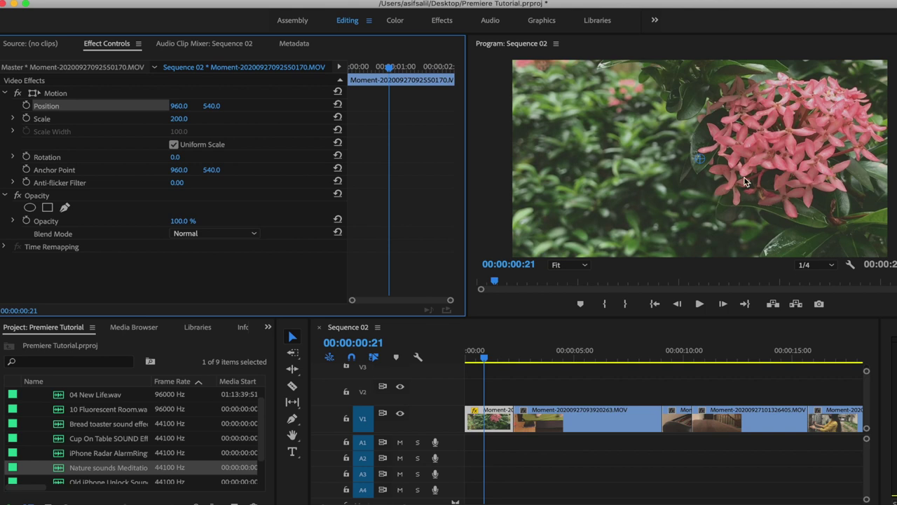
# - Drag the enlarged flower image around the Program monitor, then reset Position to 960, 540
pyautogui.moveTo(730, 210); pyautogui.dragTo(730, 209)
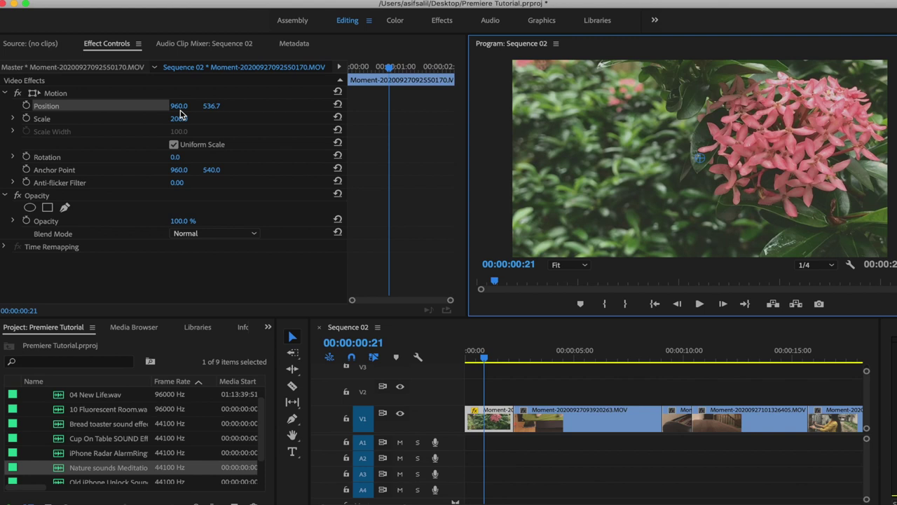
pyautogui.moveTo(624, 186)
pyautogui.mouseDown()
pyautogui.moveTo(509, 209)
pyautogui.moveTo(559, 196)
pyautogui.mouseUp()
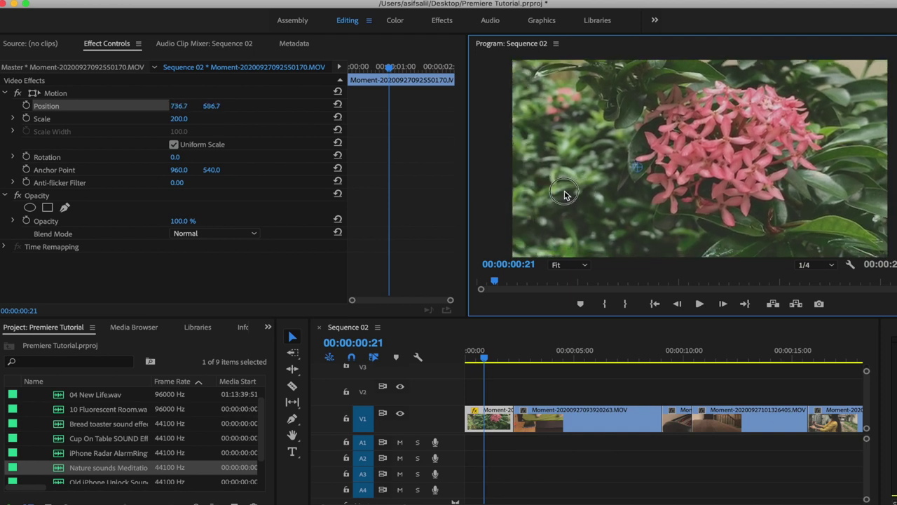
pyautogui.moveTo(559, 195); pyautogui.dragTo(555, 200)
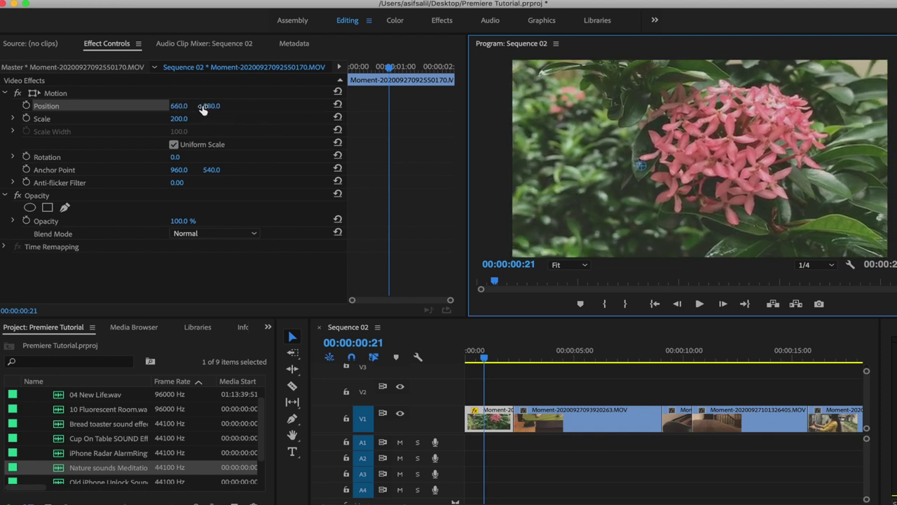
pyautogui.moveTo(610, 188)
pyautogui.mouseDown()
pyautogui.moveTo(640, 203)
pyautogui.moveTo(589, 176)
pyautogui.moveTo(568, 197)
pyautogui.mouseUp()
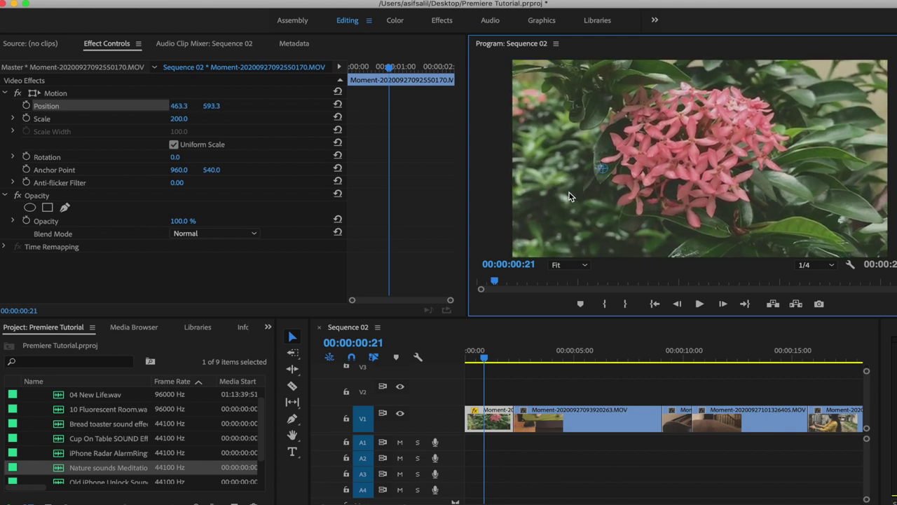
pyautogui.moveTo(721, 151)
pyautogui.mouseDown()
pyautogui.moveTo(803, 169)
pyautogui.moveTo(736, 162)
pyautogui.mouseUp()
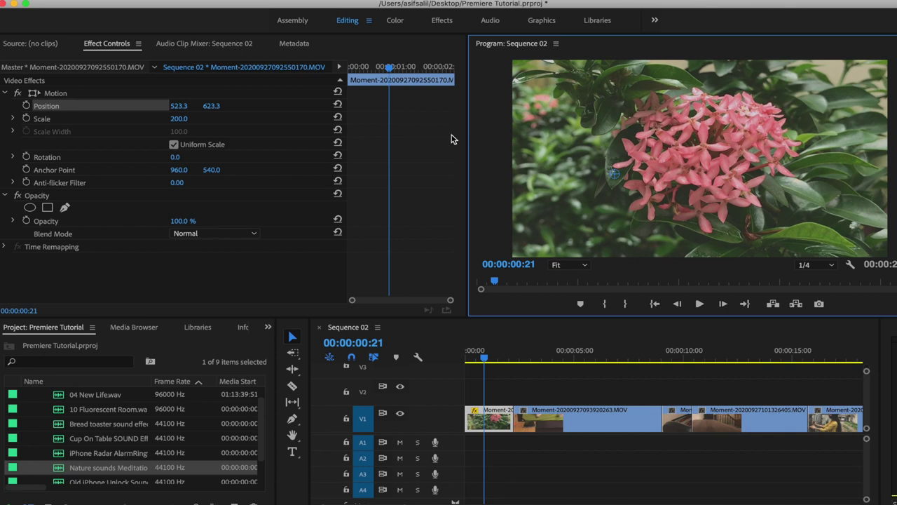
pyautogui.click(337, 107)
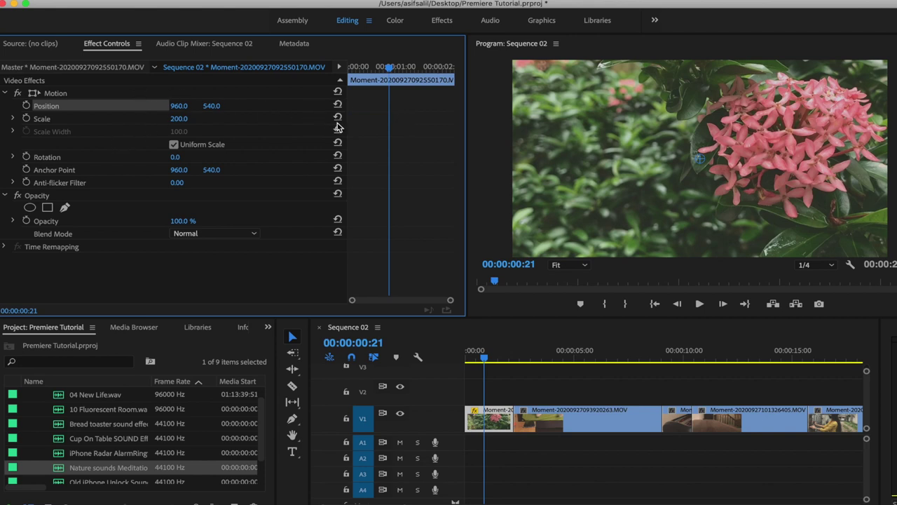
# - Reset the flower clip's Scale to 100 and deselect the Motion effect
pyautogui.click(337, 120)
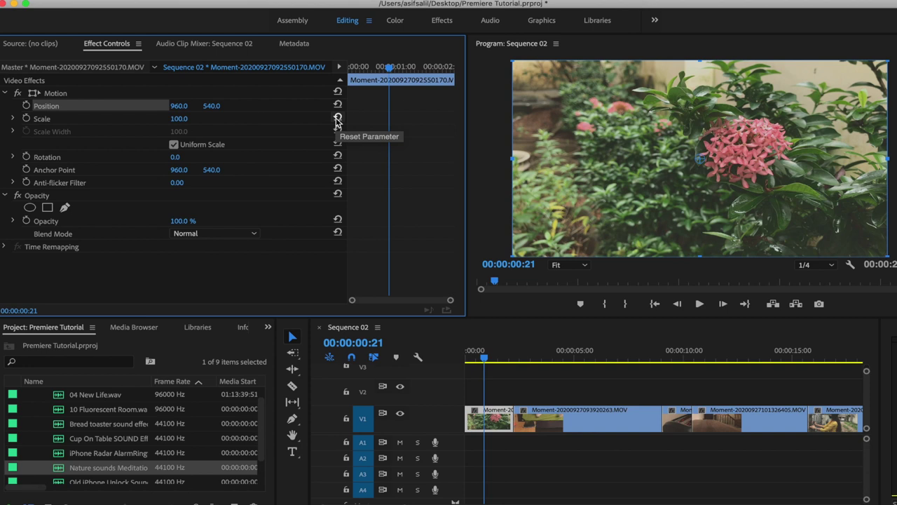
pyautogui.click(219, 278)
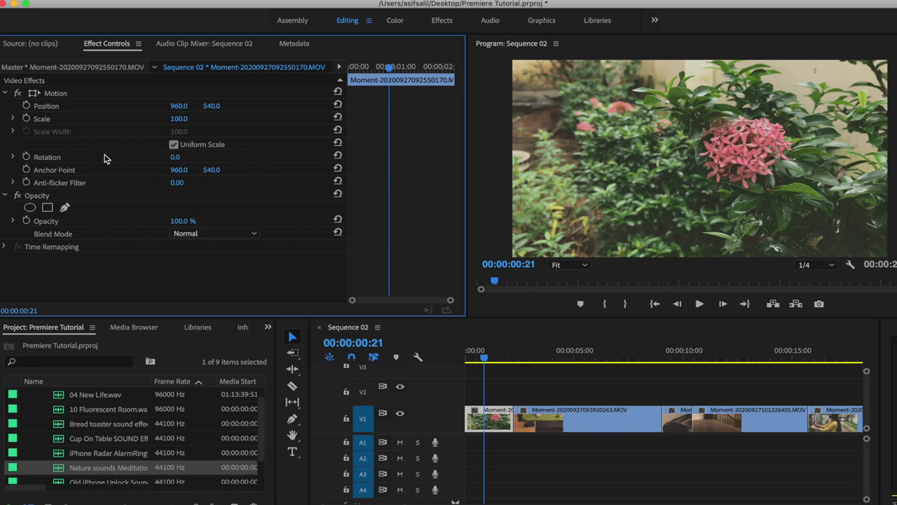
pyautogui.click(12, 157)
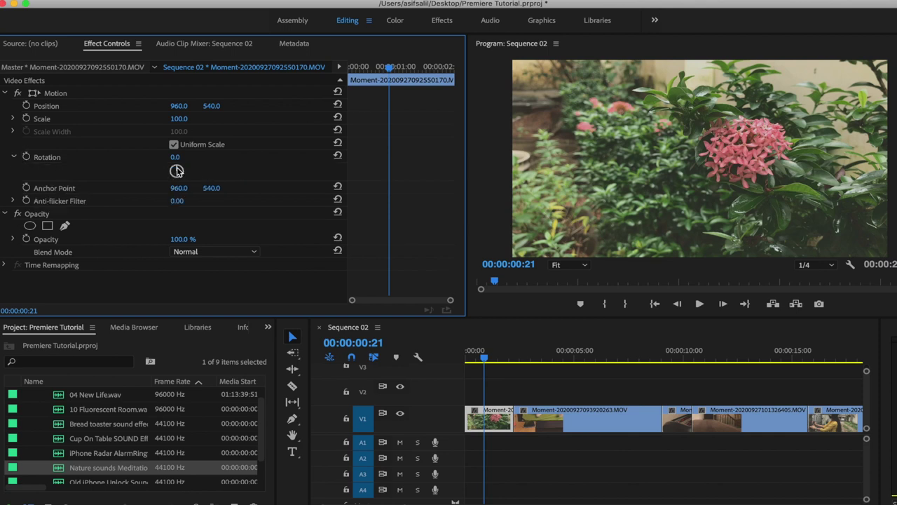
# - Tilt the flower clip, raise its Scale to 132 to fill the frame, then reset Rotation to 0°
pyautogui.moveTo(175, 159)
pyautogui.mouseDown()
pyautogui.moveTo(151, 159)
pyautogui.moveTo(175, 158)
pyautogui.mouseUp()
pyautogui.moveTo(176, 157); pyautogui.dragTo(180, 157)
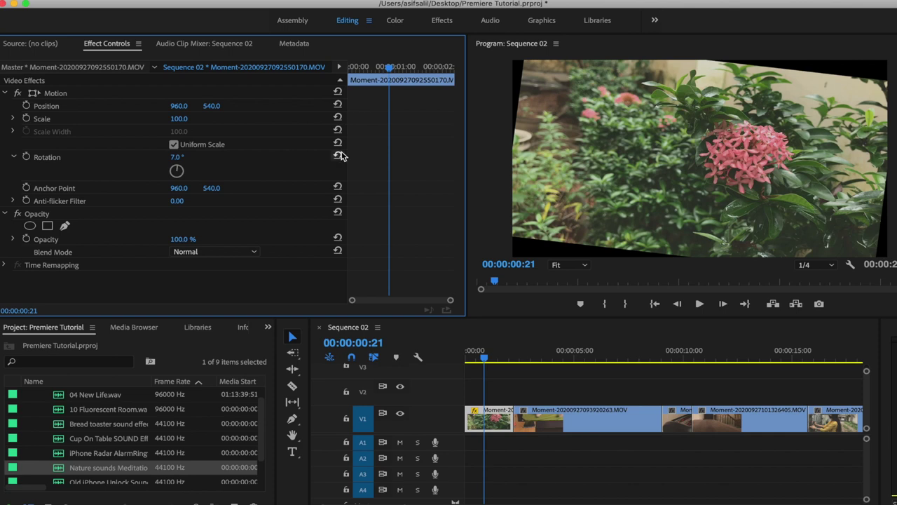
pyautogui.click(179, 118)
pyautogui.press('Return')
pyautogui.moveTo(180, 118)
pyautogui.mouseDown()
pyautogui.moveTo(201, 118)
pyautogui.moveTo(190, 119)
pyautogui.mouseUp()
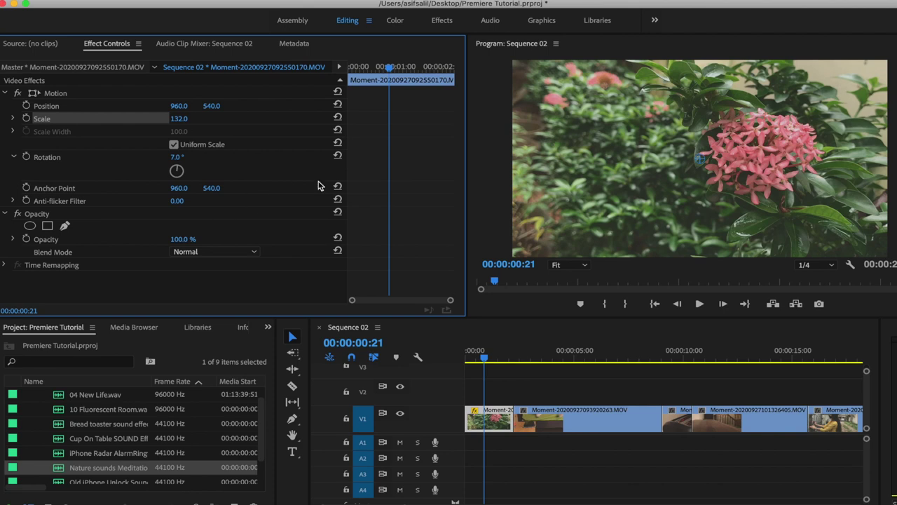
pyautogui.click(337, 156)
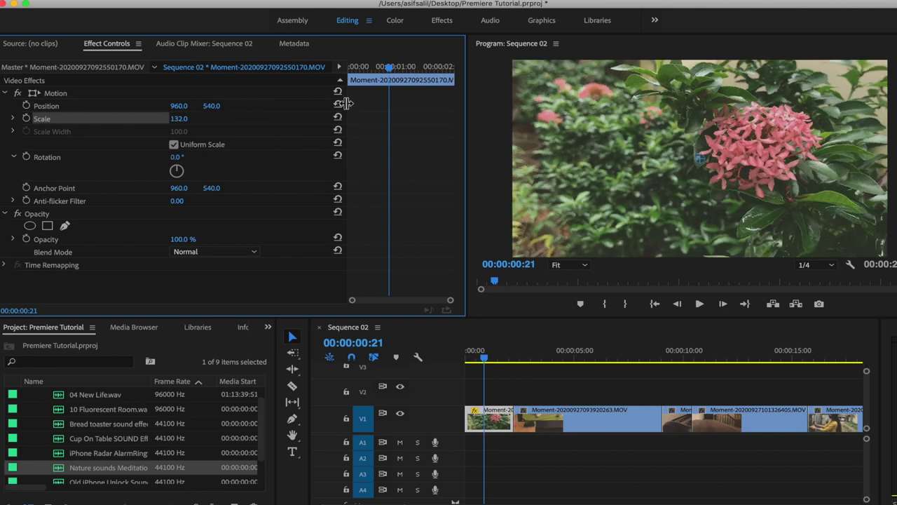
# - Reset the flower clip to 0° rotation and 100 scale, and step the playhead back to 00:00:00:11
pyautogui.click(337, 116)
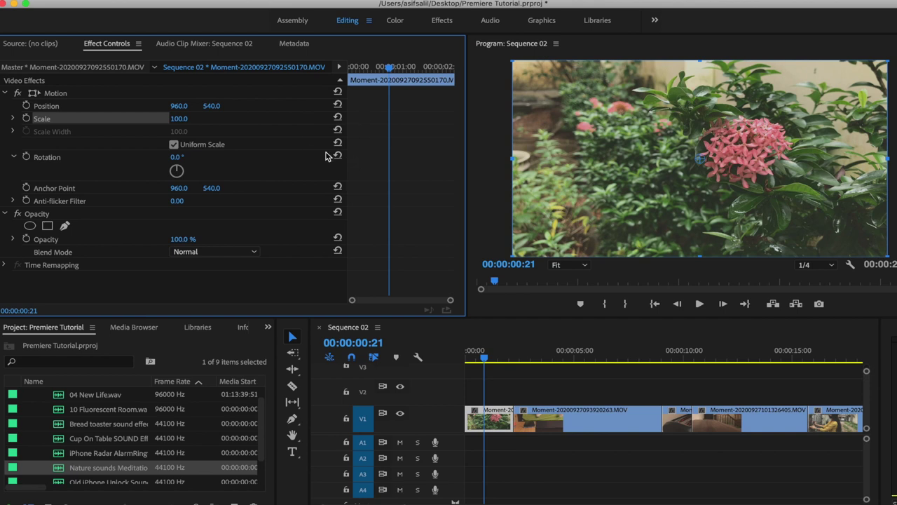
pyautogui.click(250, 284)
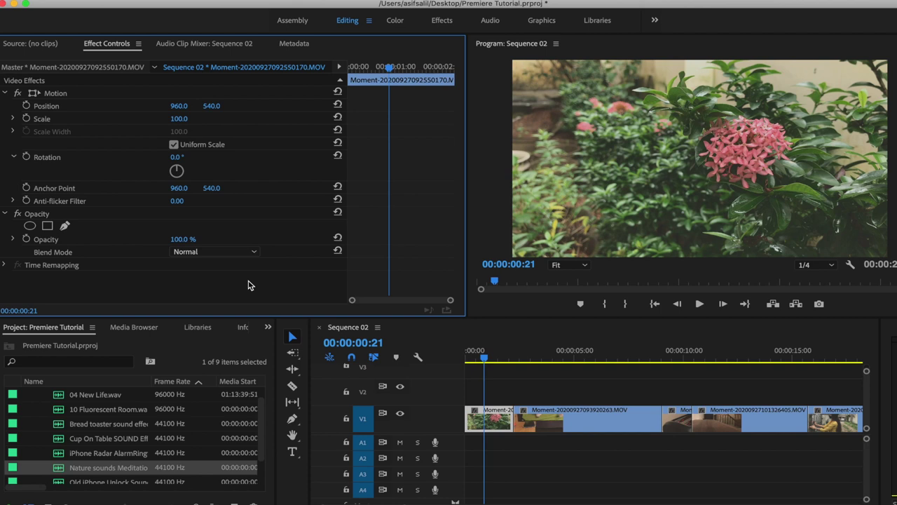
pyautogui.press('Left')
pyautogui.press('Left')
pyautogui.press('Left')
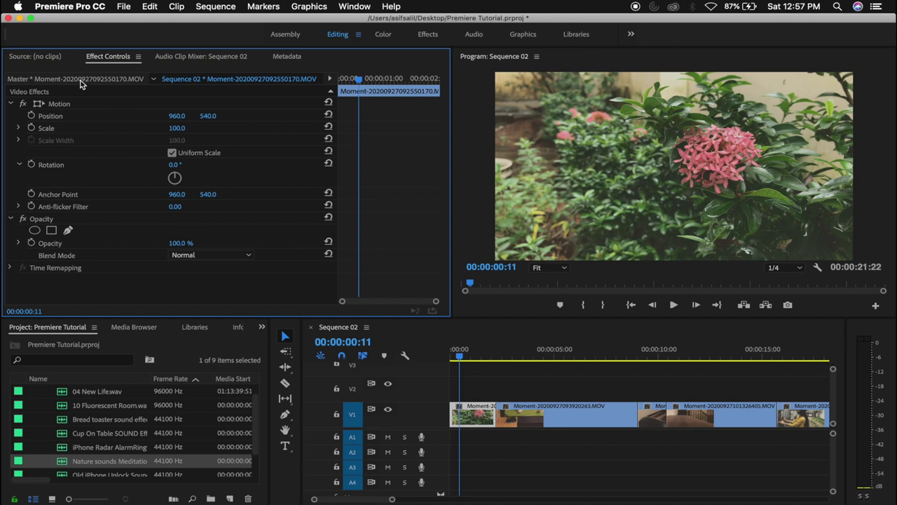
# - Show the empty Source monitor, focus the timeline, and switch to the Graphics workspace
pyautogui.click(35, 58)
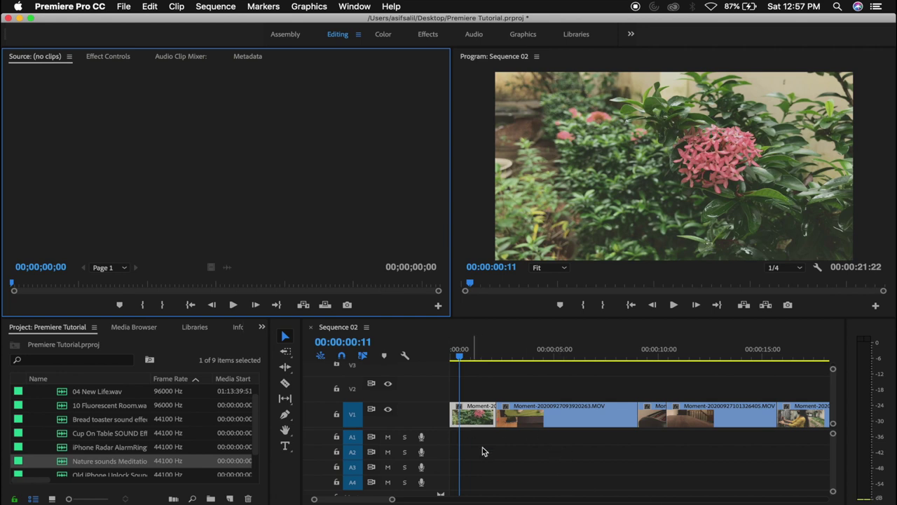
pyautogui.click(475, 419)
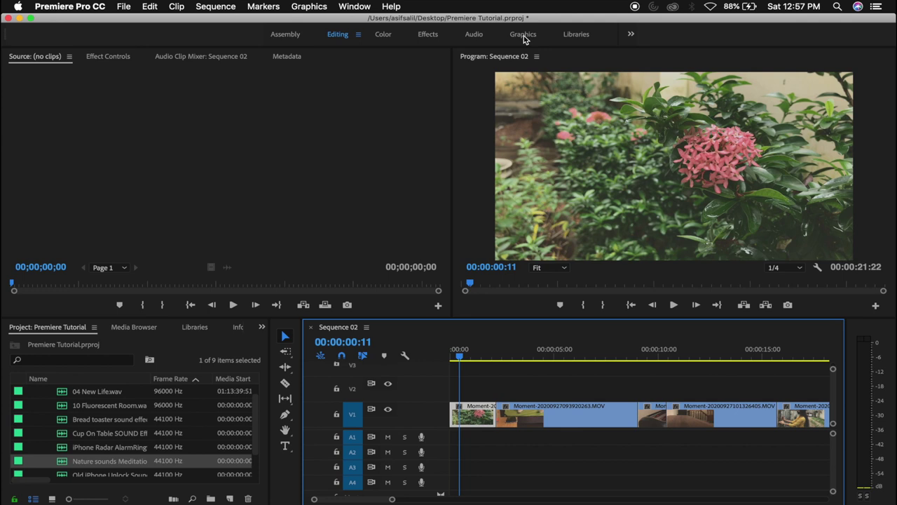
pyautogui.click(522, 35)
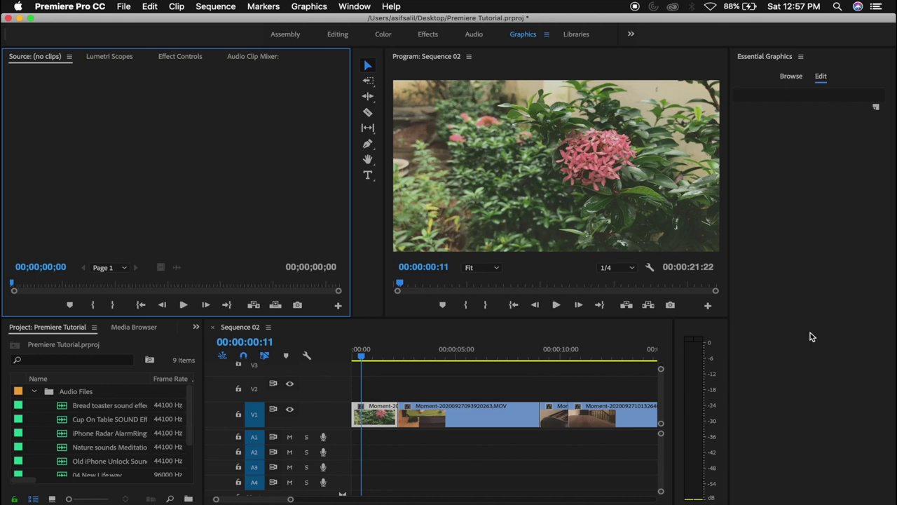
# - Browse the template folders back to the root '/' and start dragging Basic Title into the sequence
pyautogui.click(789, 79)
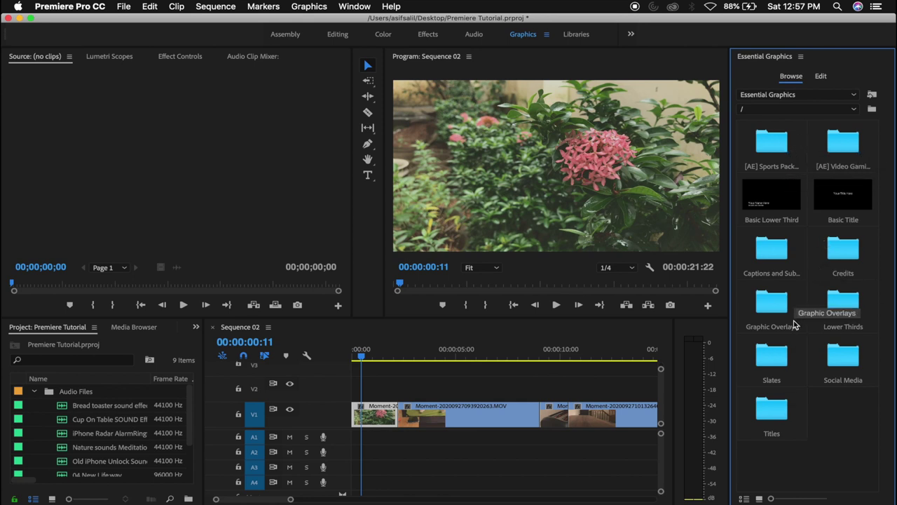
pyautogui.doubleClick(785, 255)
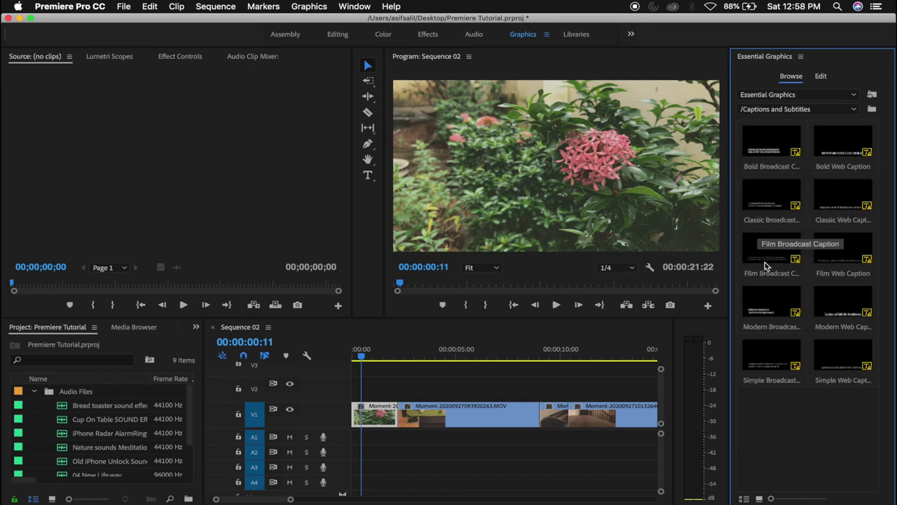
pyautogui.click(813, 109)
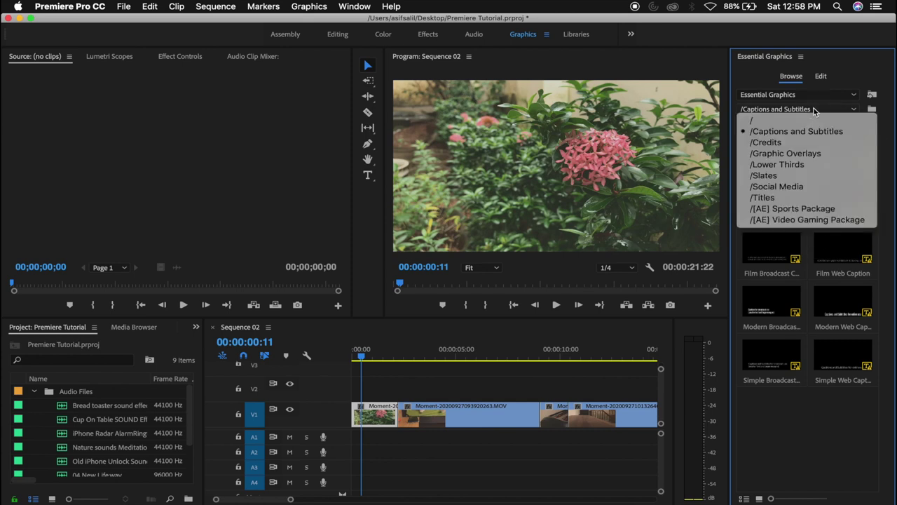
pyautogui.click(793, 121)
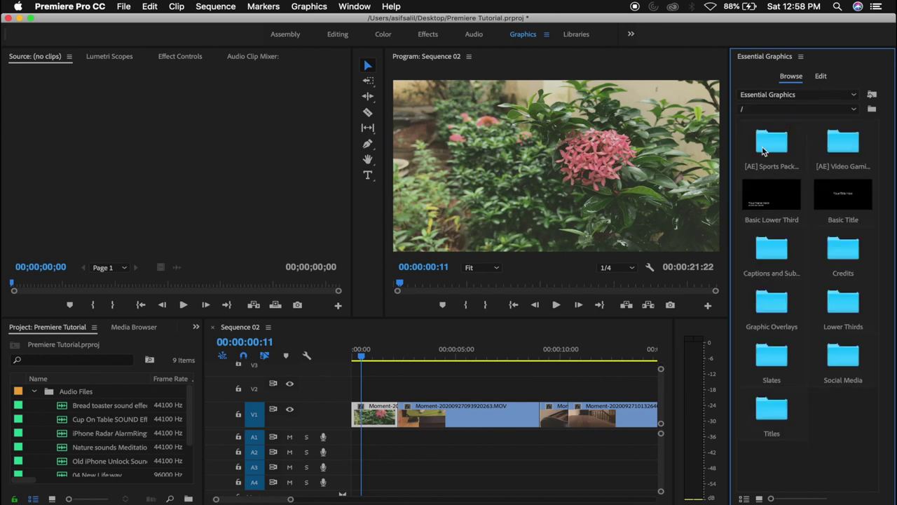
pyautogui.doubleClick(848, 259)
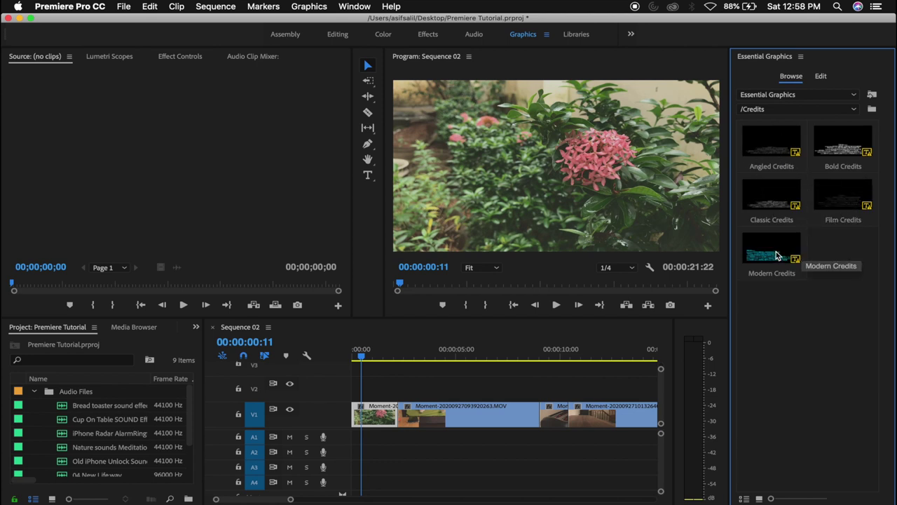
pyautogui.click(793, 110)
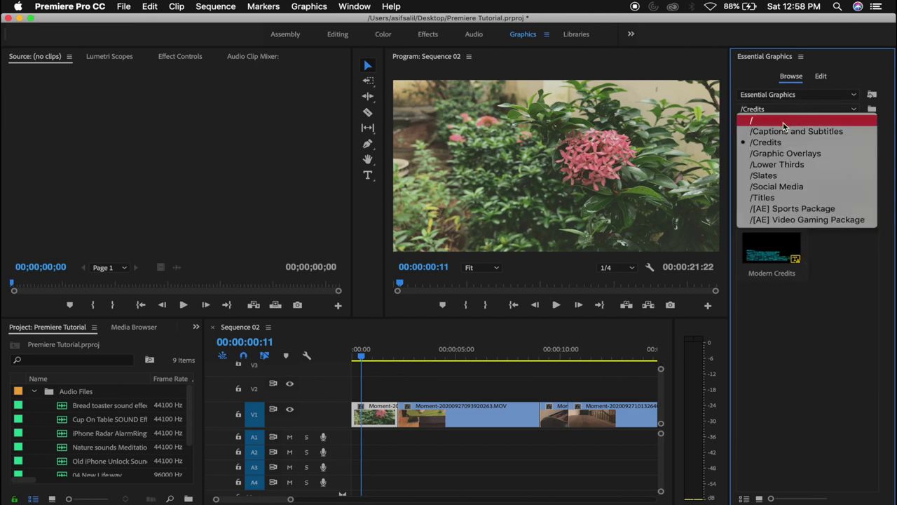
pyautogui.click(783, 125)
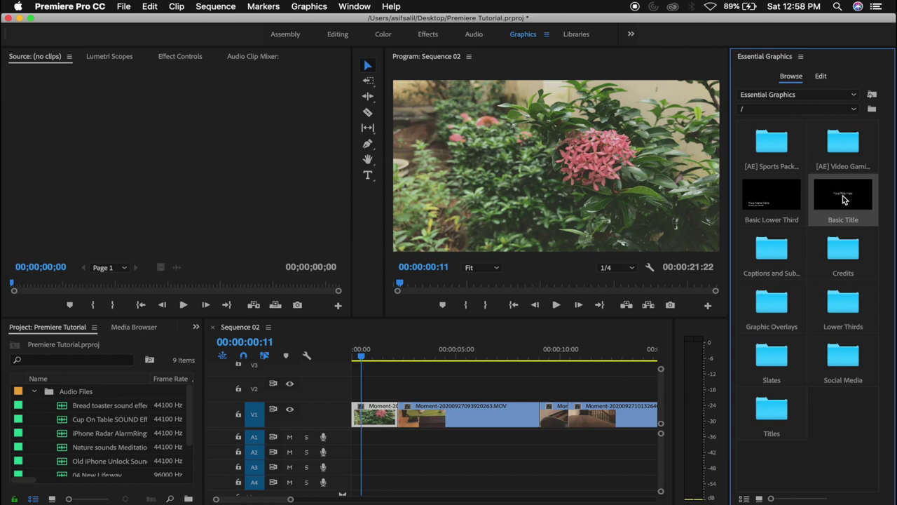
pyautogui.moveTo(843, 199); pyautogui.dragTo(526, 328)
# - Place the Basic Title on V2 at the sequence start and turn Wi-Fi on
pyautogui.moveTo(526, 328); pyautogui.dragTo(357, 393)
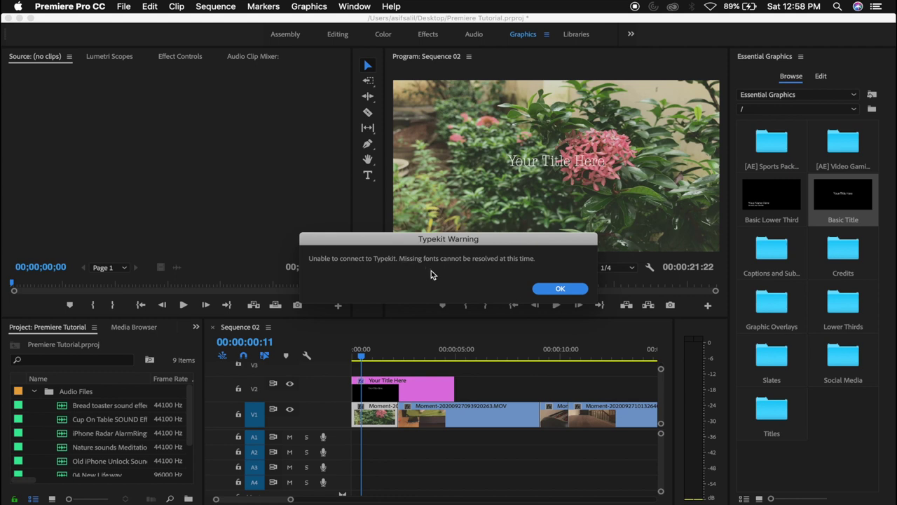
pyautogui.click(711, 6)
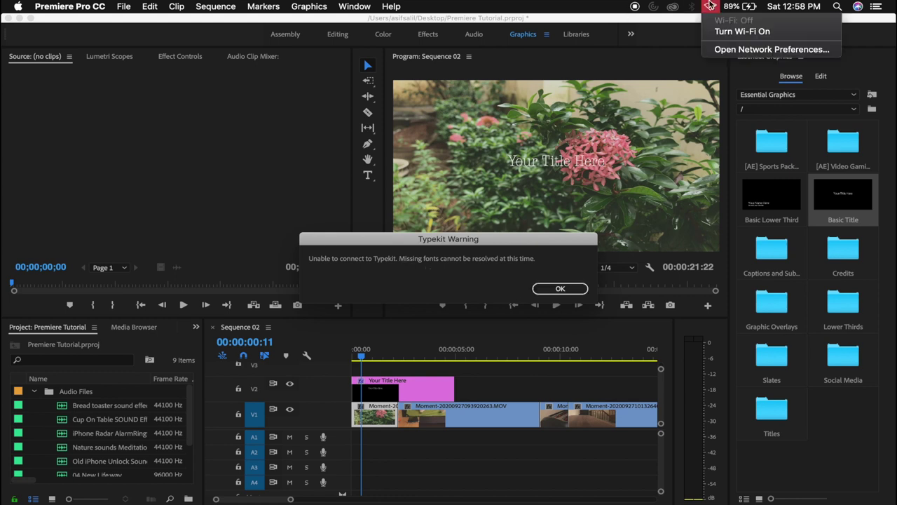
pyautogui.click(742, 31)
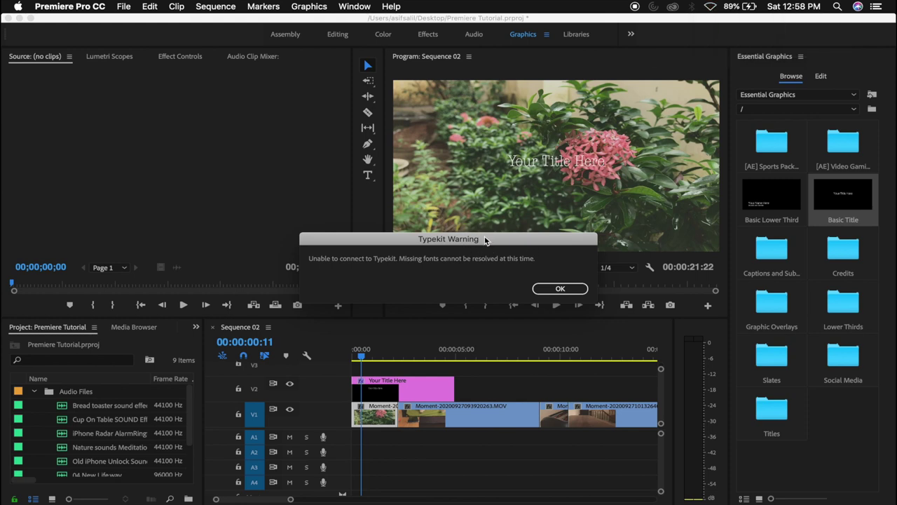
# - Dismiss the Typekit warning, accept the font substitution, and select the title clip on V2
pyautogui.click(558, 290)
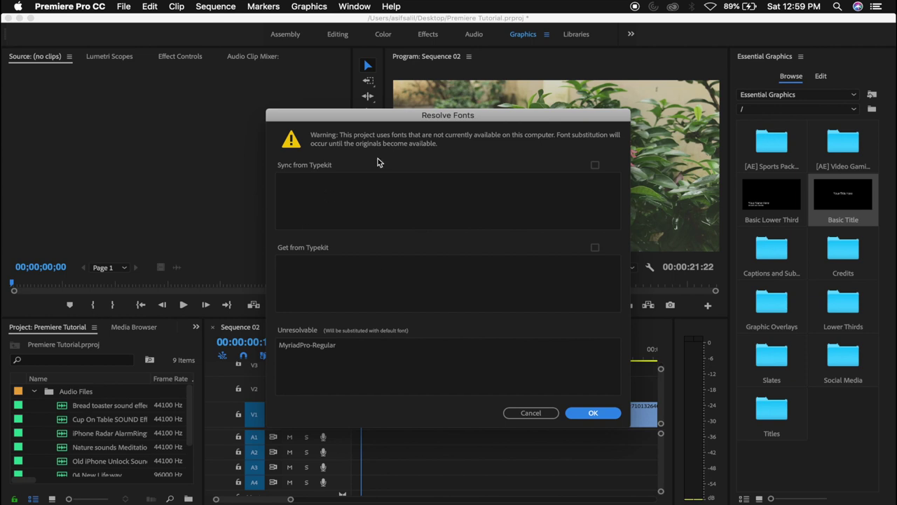
pyautogui.click(321, 349)
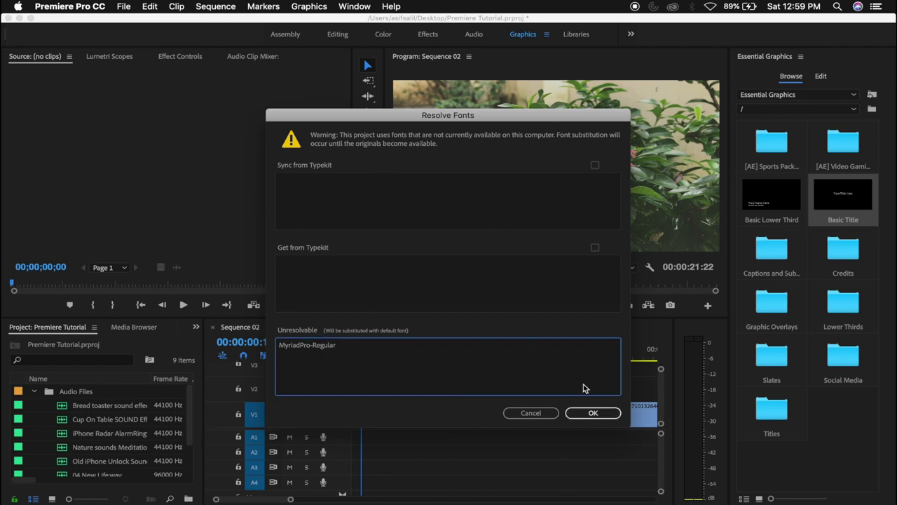
pyautogui.click(596, 413)
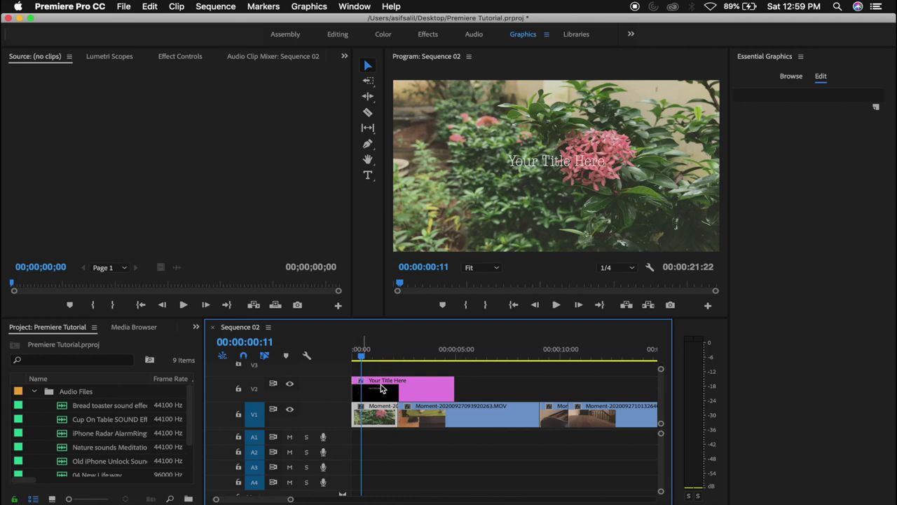
pyautogui.click(388, 391)
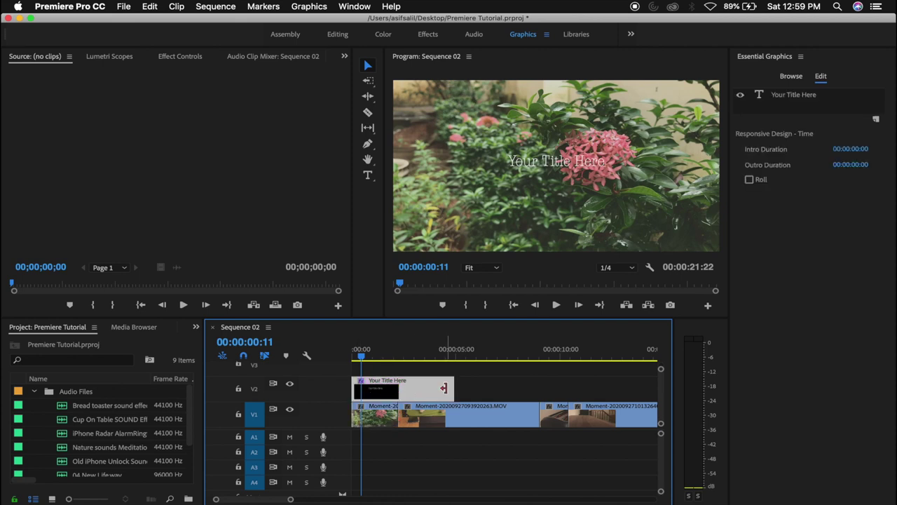
# - Trim the title clip to end with the flower clip and move its text lower right to 1008, 852
pyautogui.moveTo(444, 388); pyautogui.dragTo(396, 387)
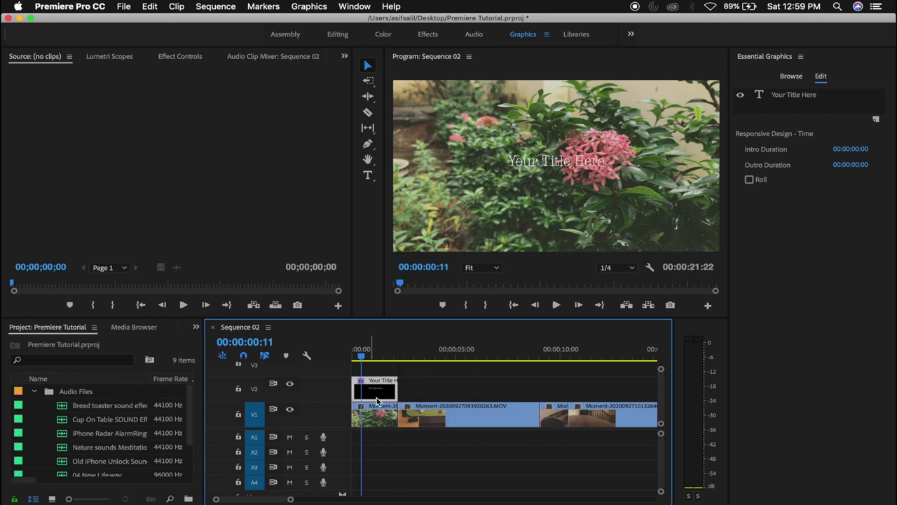
pyautogui.moveTo(362, 359); pyautogui.dragTo(377, 360)
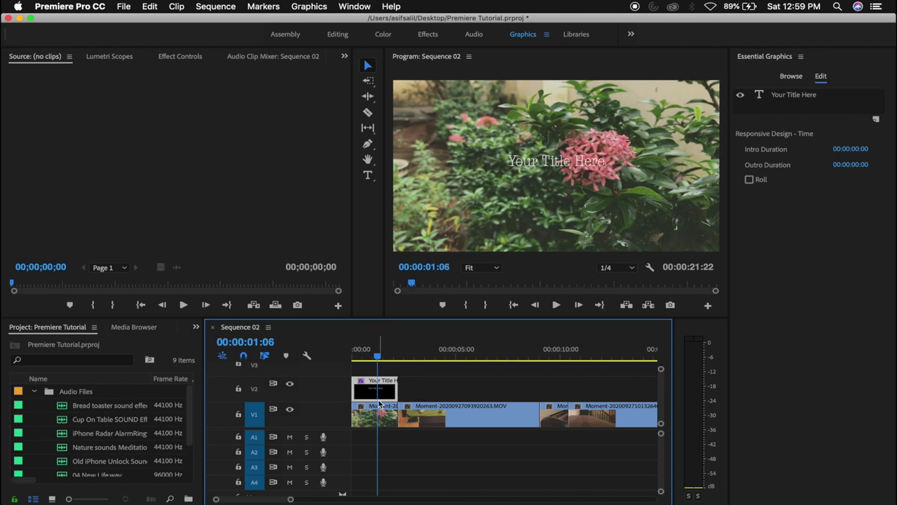
pyautogui.moveTo(538, 165)
pyautogui.mouseDown()
pyautogui.moveTo(566, 141)
pyautogui.moveTo(452, 215)
pyautogui.moveTo(580, 215)
pyautogui.mouseUp()
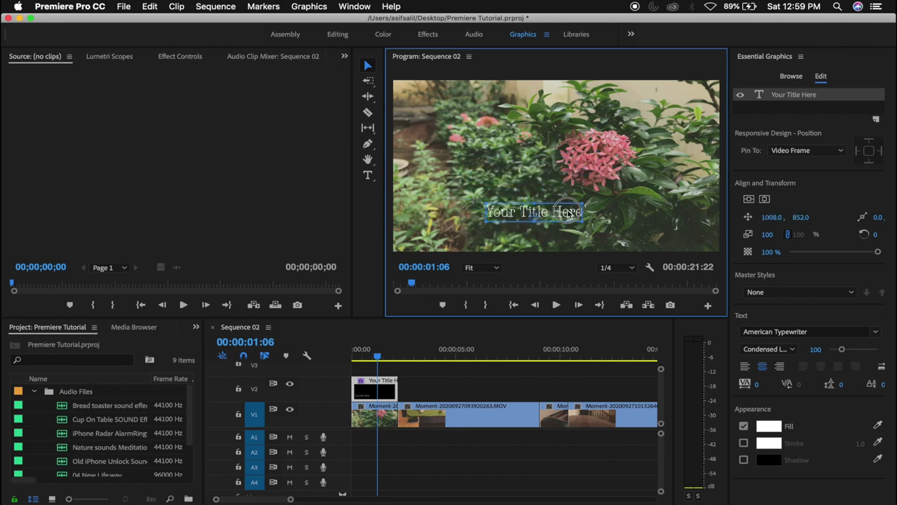
# - Drag the title text around the frame until it sits just above centre at 939.9, 462.9
pyautogui.moveTo(580, 214)
pyautogui.mouseDown()
pyautogui.moveTo(517, 174)
pyautogui.moveTo(549, 175)
pyautogui.moveTo(539, 172)
pyautogui.mouseUp()
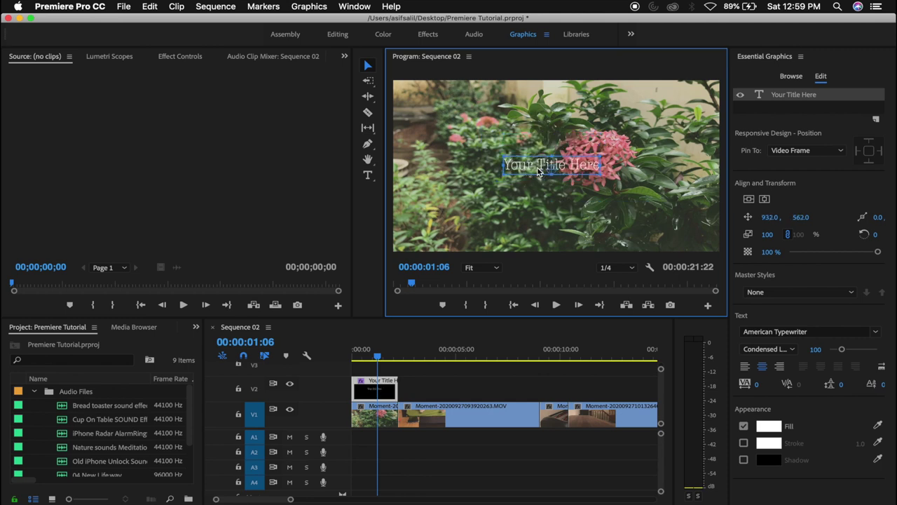
pyautogui.moveTo(537, 169); pyautogui.dragTo(436, 233)
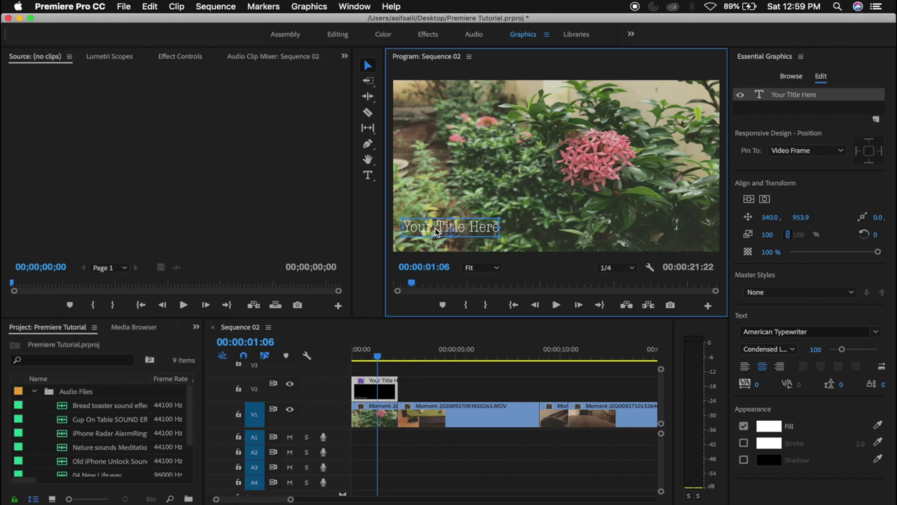
pyautogui.moveTo(436, 233)
pyautogui.mouseDown()
pyautogui.moveTo(495, 217)
pyautogui.moveTo(485, 220)
pyautogui.mouseUp()
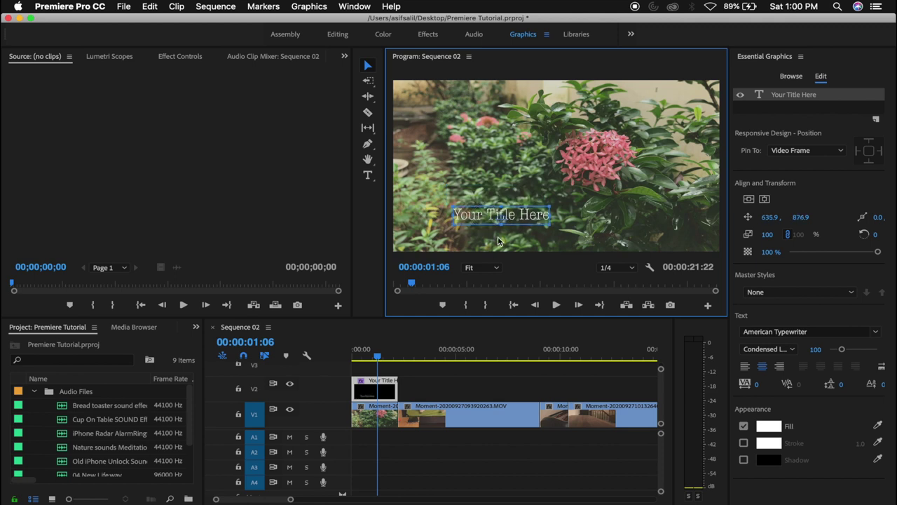
pyautogui.moveTo(480, 219)
pyautogui.mouseDown()
pyautogui.moveTo(552, 168)
pyautogui.moveTo(495, 174)
pyautogui.moveTo(532, 155)
pyautogui.mouseUp()
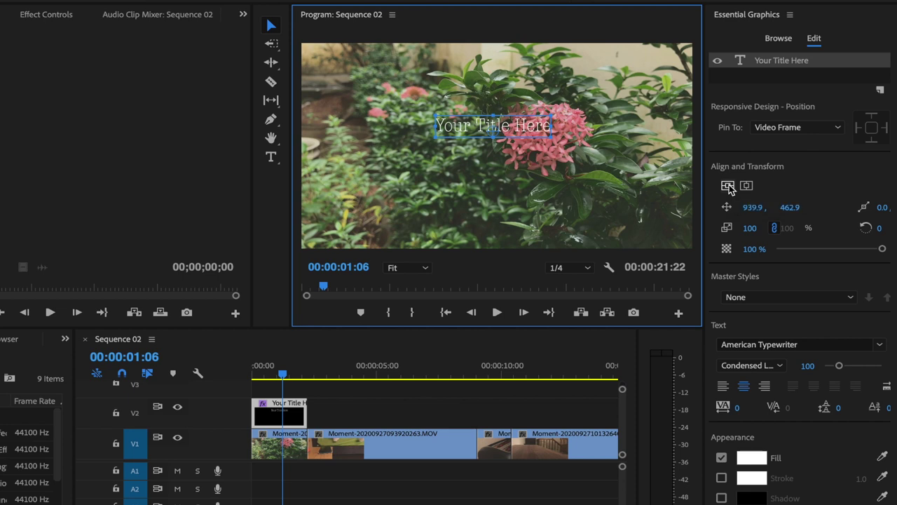
# - Centre the title vertically and horizontally, nudge it, then re-centre it at 960.9, 566.9
pyautogui.click(728, 187)
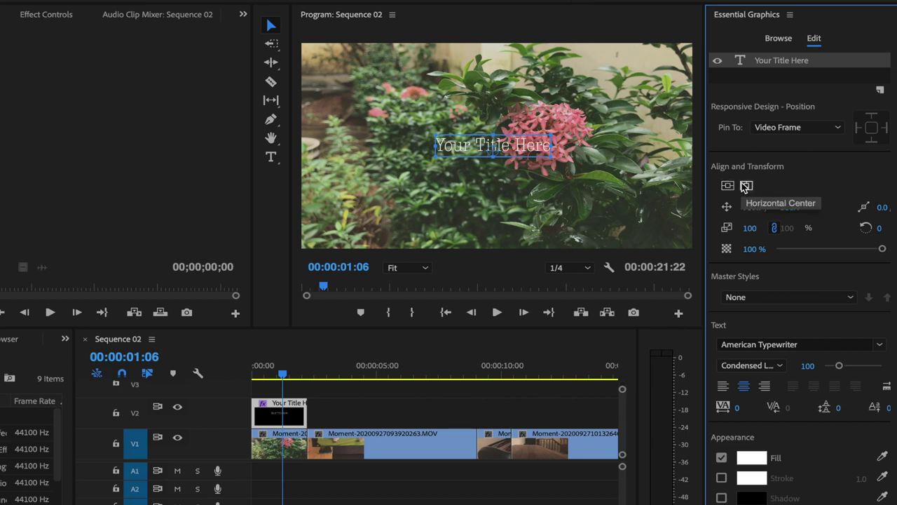
pyautogui.click(745, 187)
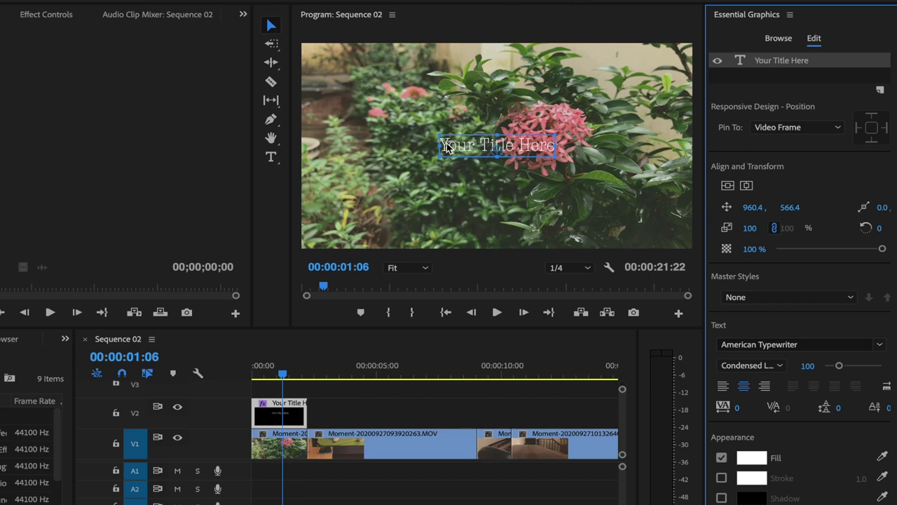
pyautogui.moveTo(465, 150); pyautogui.dragTo(402, 201)
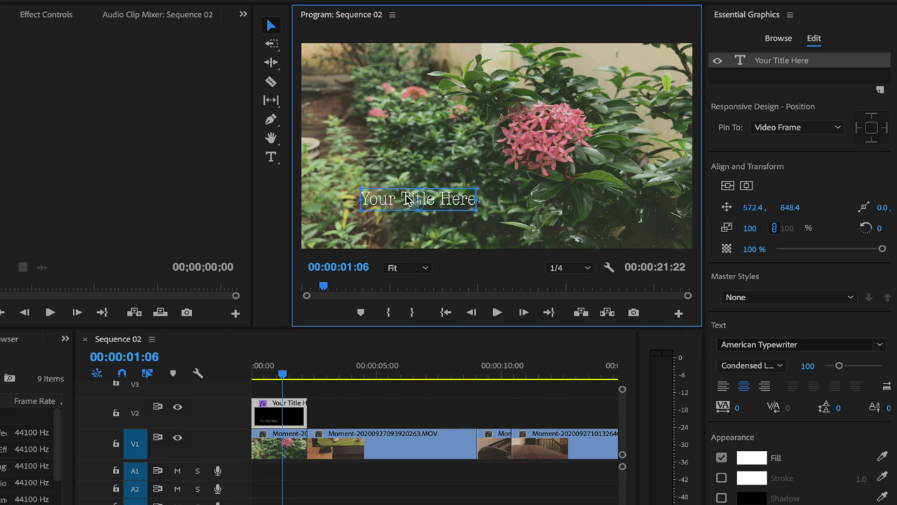
pyautogui.click(746, 185)
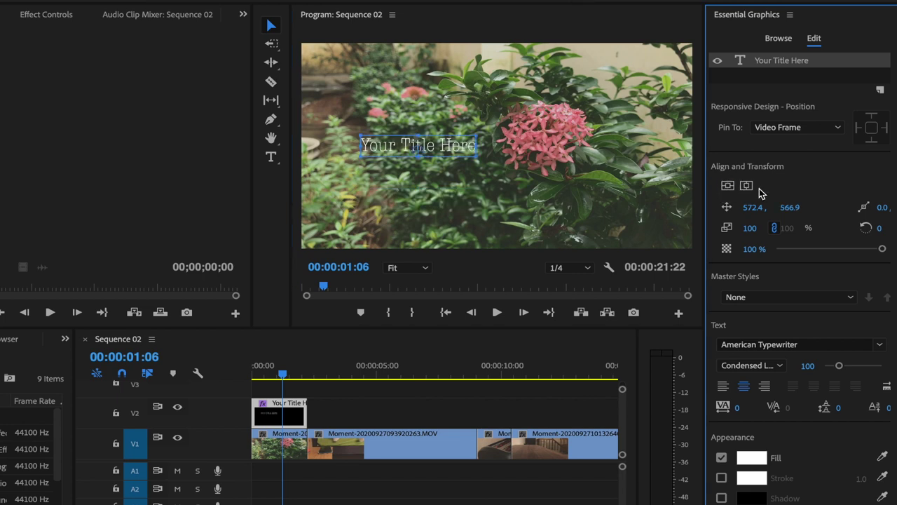
pyautogui.click(747, 186)
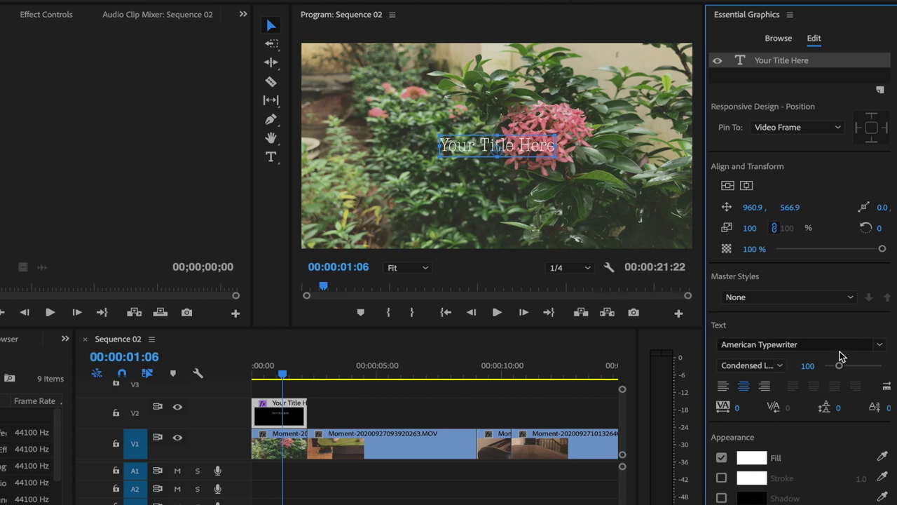
# - Set the title font to Avenir with the Black Oblique style
pyautogui.click(880, 345)
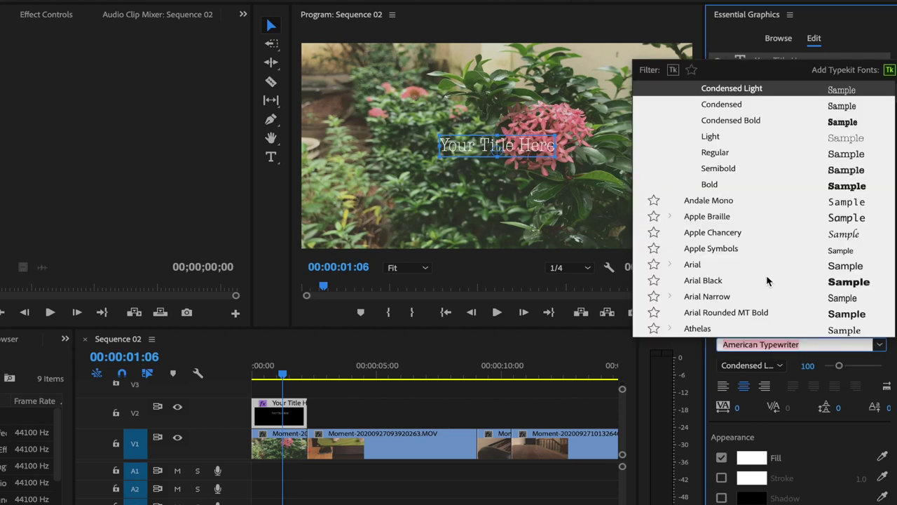
pyautogui.scroll(-2, 757, 280)
pyautogui.scroll(-2, 761, 280)
pyautogui.scroll(-1, 767, 280)
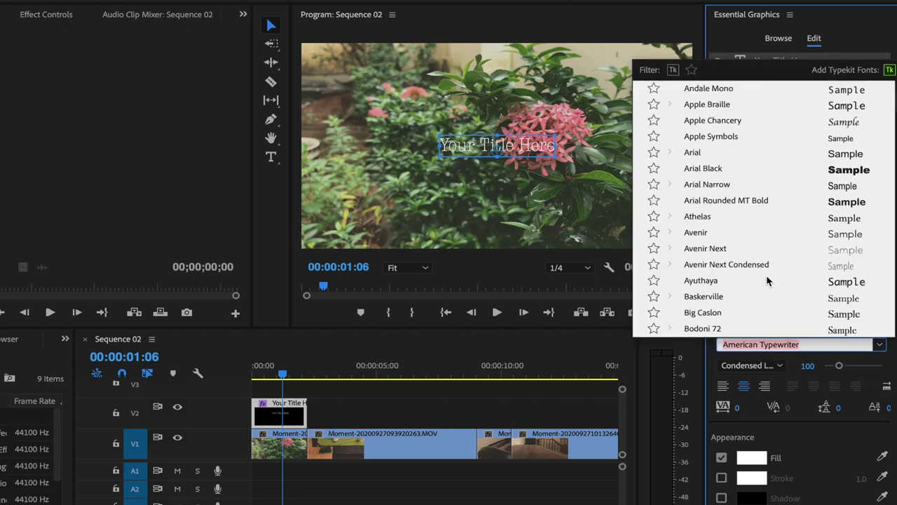
pyautogui.click(698, 234)
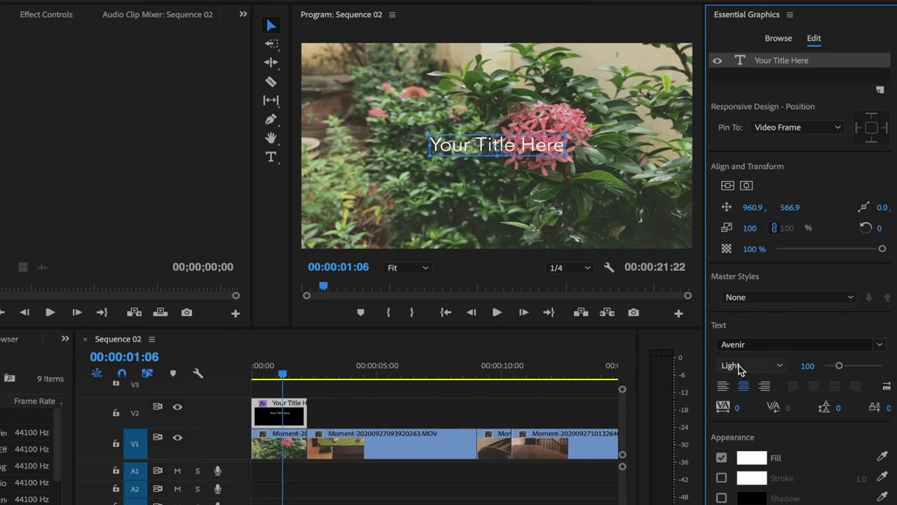
pyautogui.click(778, 368)
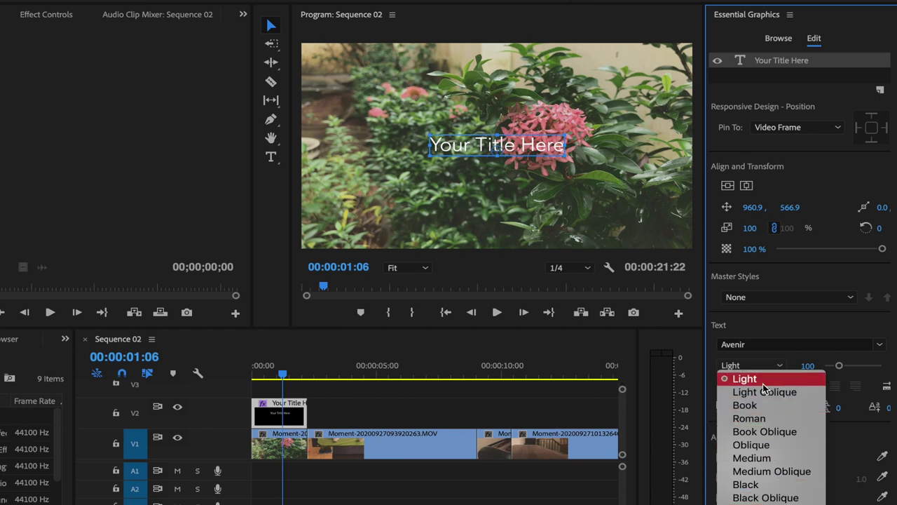
pyautogui.click(757, 496)
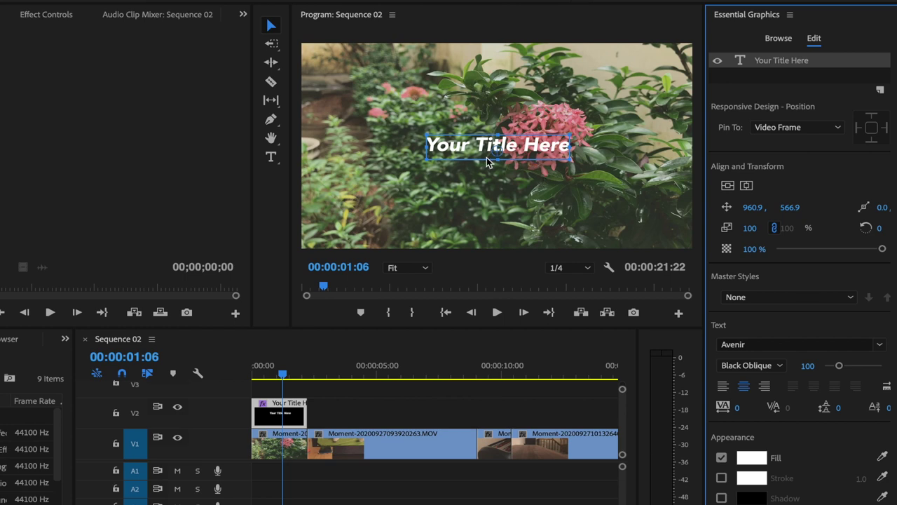
# - Save the project and move the playhead to 00:00:01:01
pyautogui.press('cmd+s')
pyautogui.hscroll(5, 381, 467)
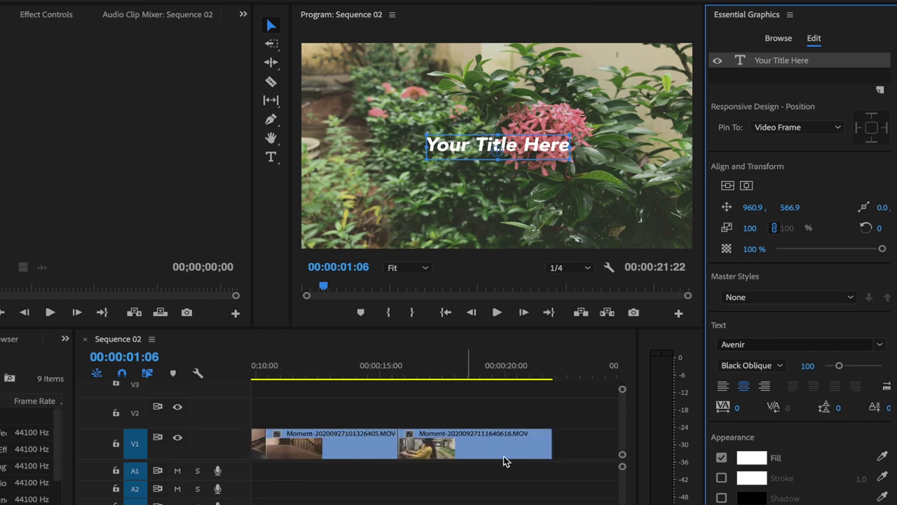
pyautogui.hscroll(-5, 499, 467)
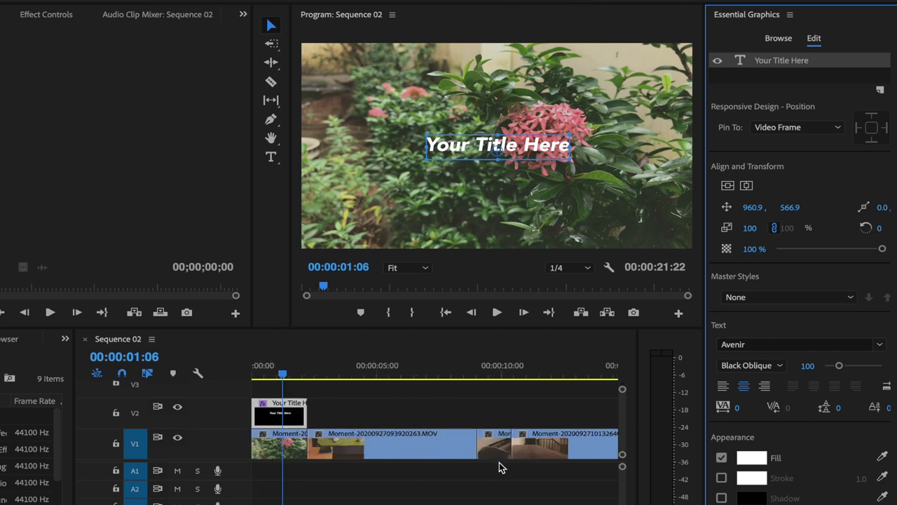
pyautogui.click(283, 373)
pyautogui.moveTo(284, 377); pyautogui.dragTo(282, 380)
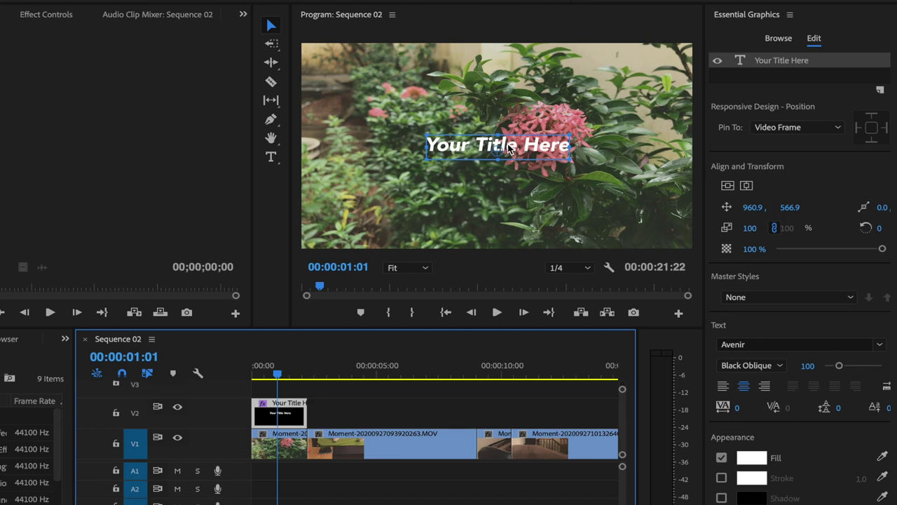
# - Replace the 'Your Title Here' placeholder with 'MORNING' using the Type tool
pyautogui.click(272, 158)
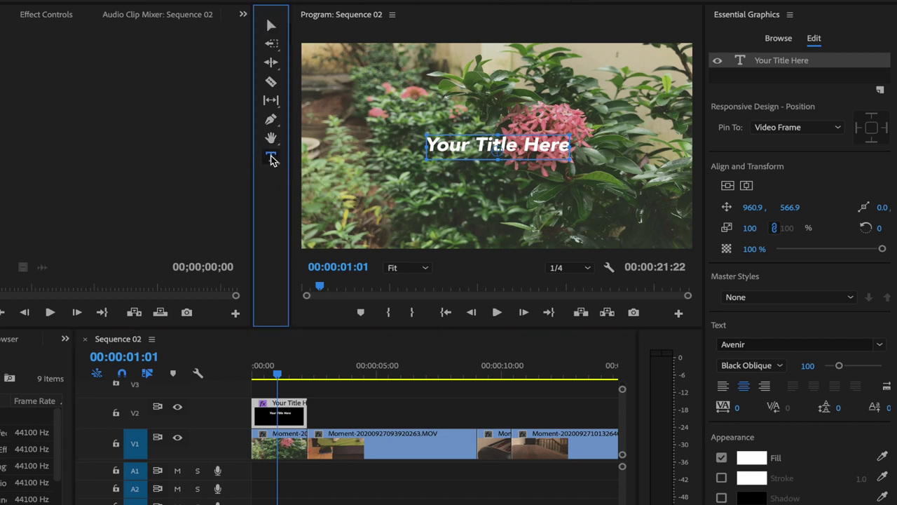
pyautogui.click(461, 145)
pyautogui.moveTo(441, 145); pyautogui.dragTo(571, 149)
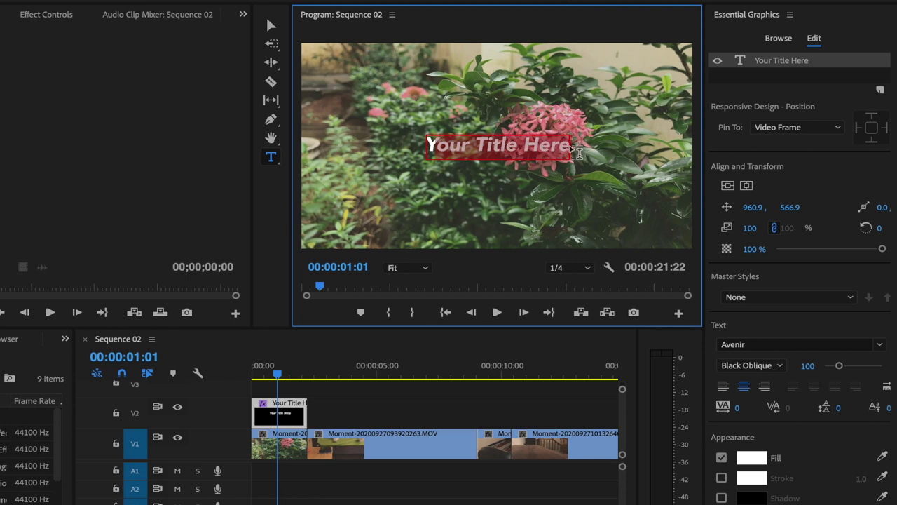
pyautogui.press('BackSpace')
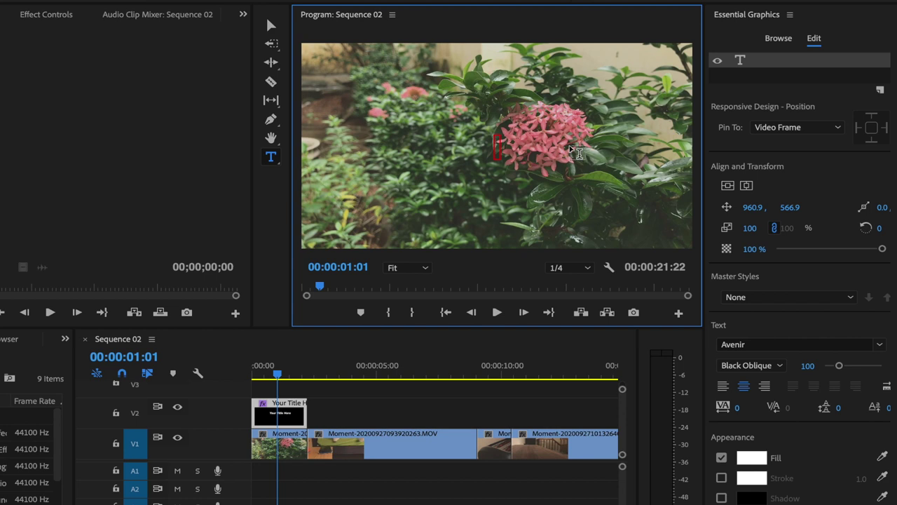
pyautogui.write('MORNING')
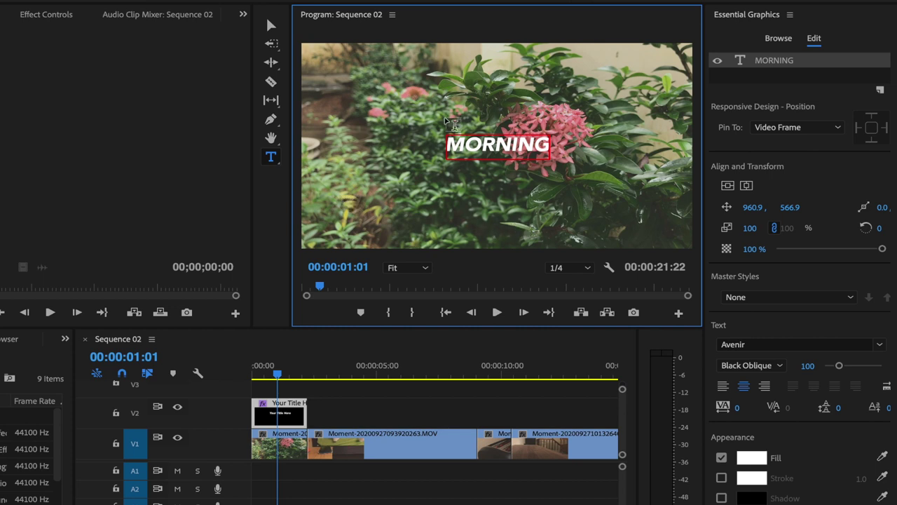
pyautogui.click(272, 27)
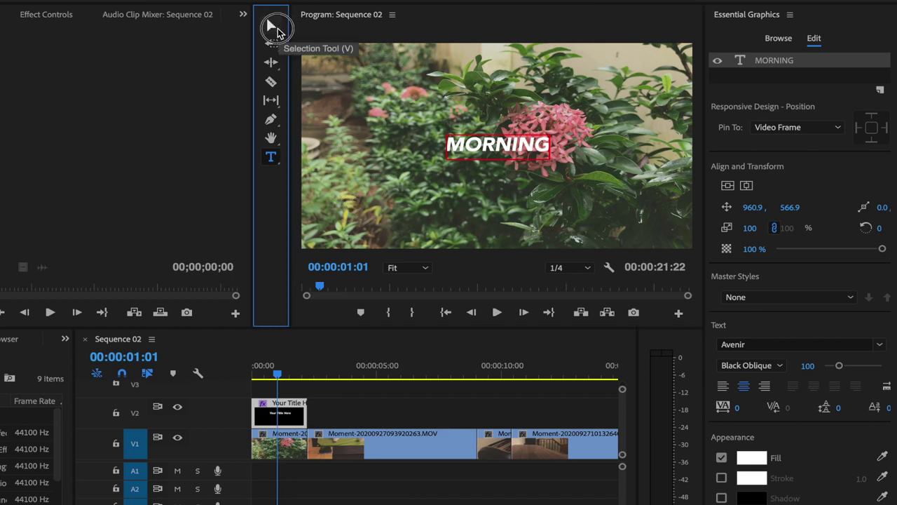
# - Move the MORNING title left to 610.0, 559.9 and try a red text fill
pyautogui.moveTo(506, 149)
pyautogui.mouseDown()
pyautogui.moveTo(479, 155)
pyautogui.moveTo(456, 148)
pyautogui.mouseUp()
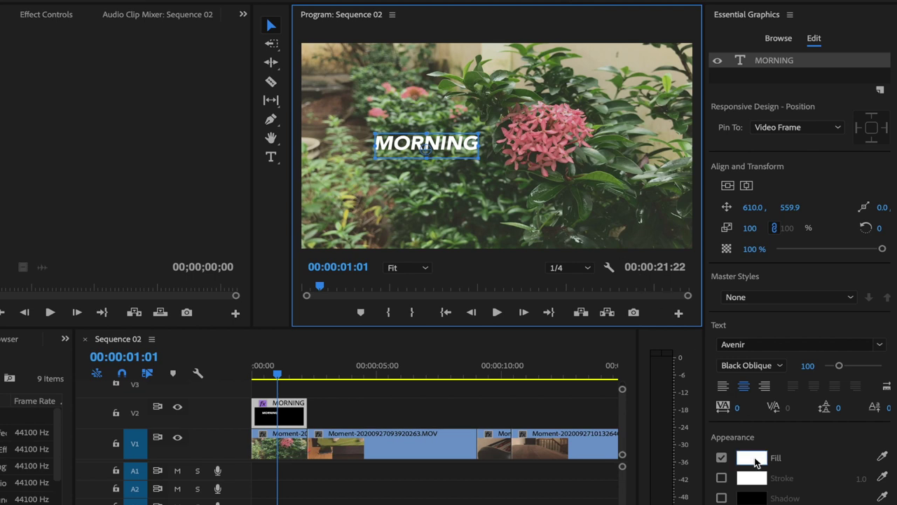
pyautogui.click(755, 463)
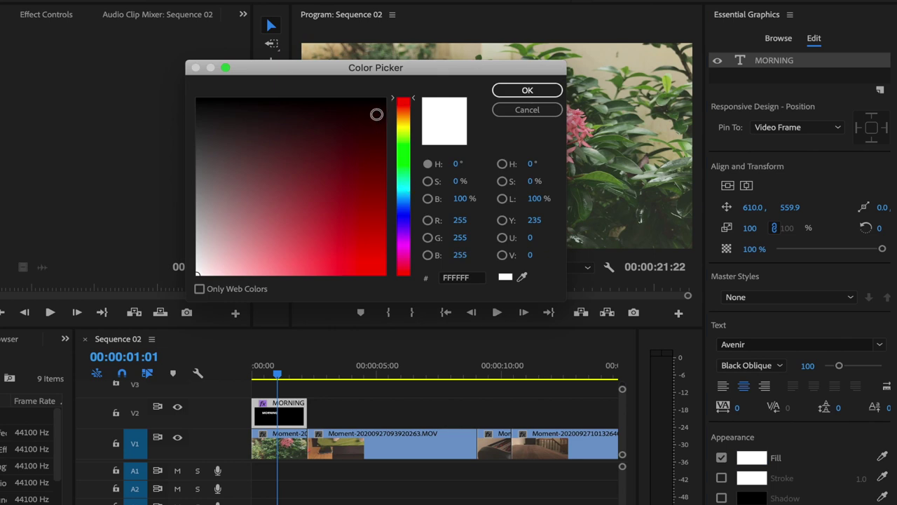
pyautogui.click(327, 131)
pyautogui.moveTo(327, 131); pyautogui.dragTo(393, 244)
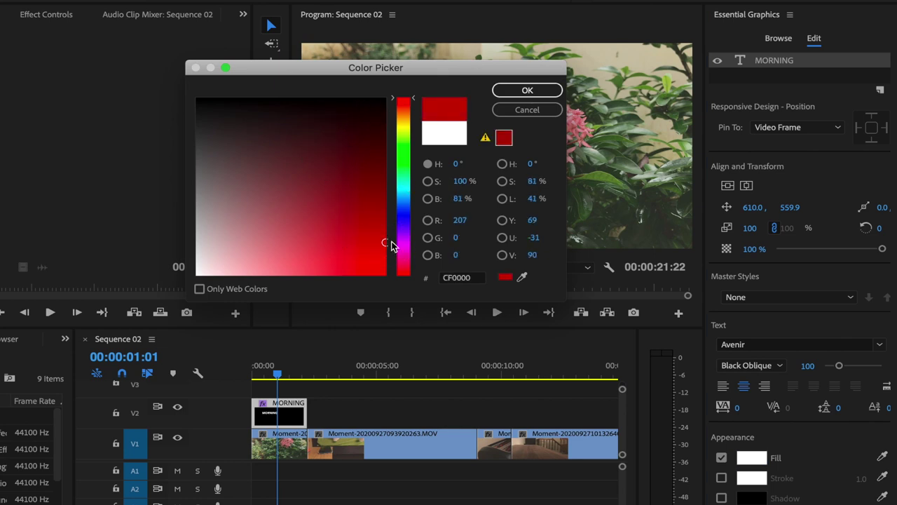
pyautogui.moveTo(316, 230); pyautogui.dragTo(436, 241)
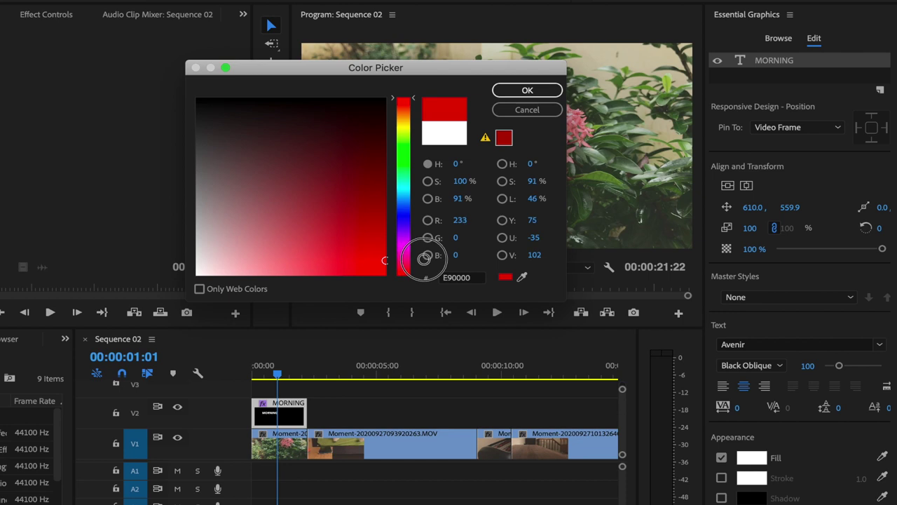
pyautogui.click(541, 92)
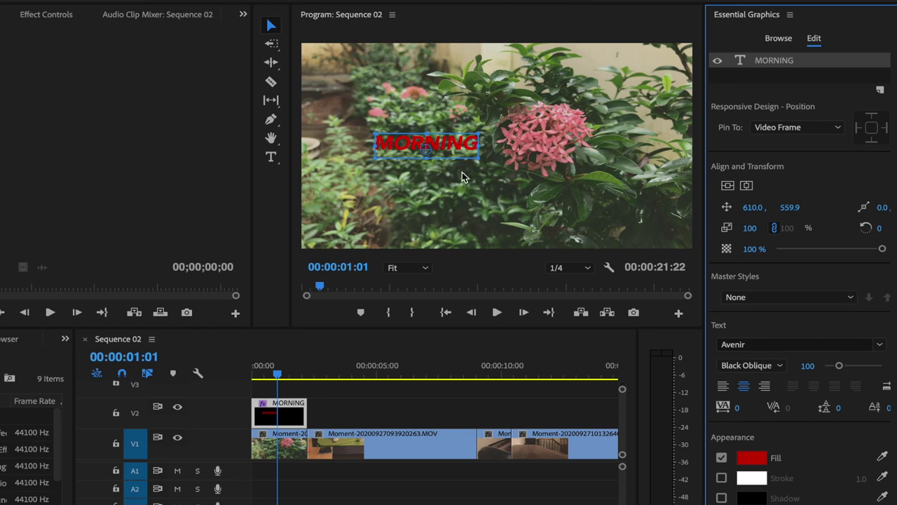
# - Set the title's fill colour back to white FFFFFF
pyautogui.click(751, 460)
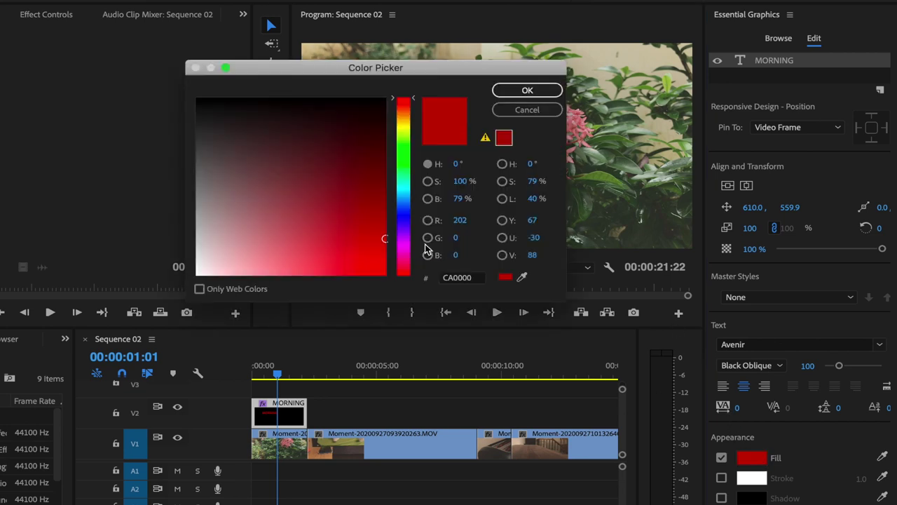
pyautogui.moveTo(335, 164); pyautogui.dragTo(89, 339)
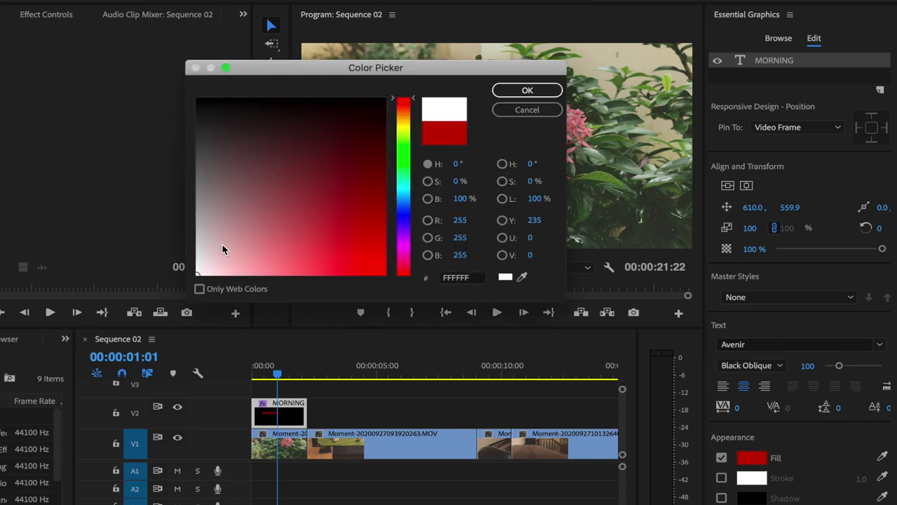
pyautogui.click(531, 85)
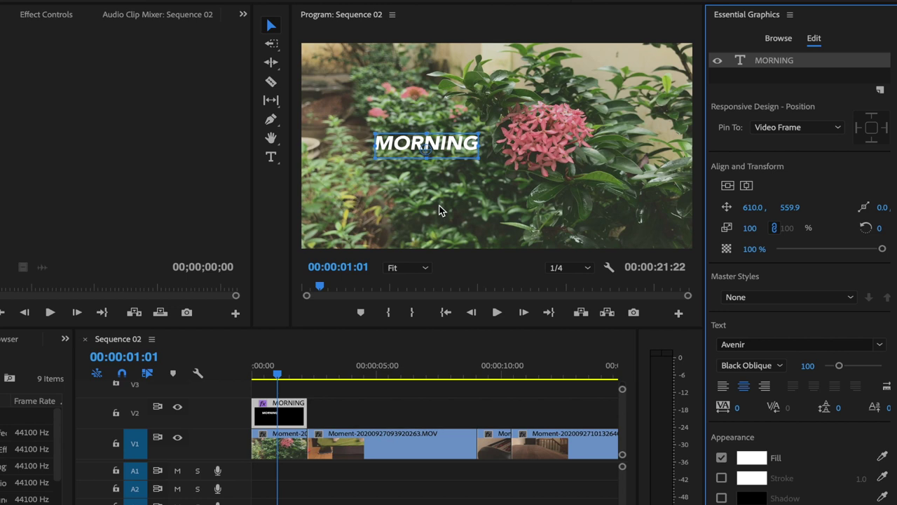
pyautogui.click(203, 368)
pyautogui.press('Home')
pyautogui.press('space')
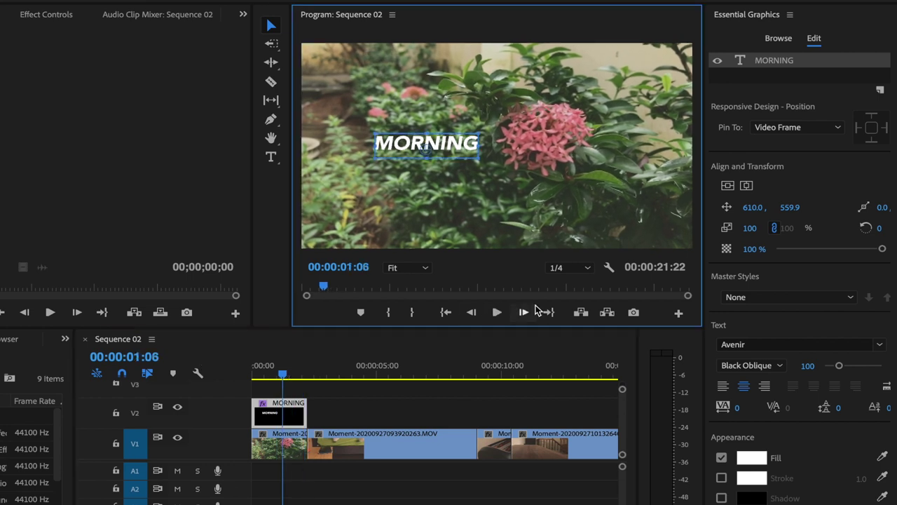
pyautogui.click(571, 270)
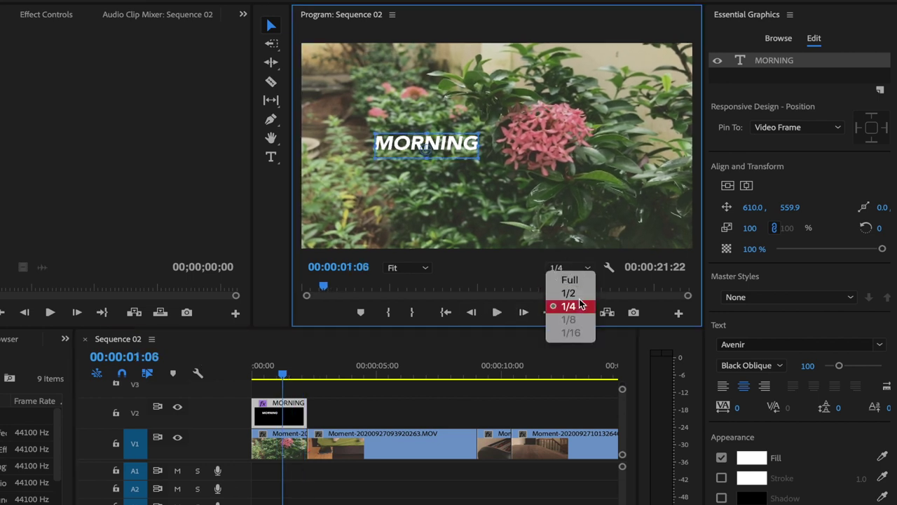
pyautogui.click(302, 372)
pyautogui.moveTo(282, 373); pyautogui.dragTo(263, 372)
pyautogui.press('space')
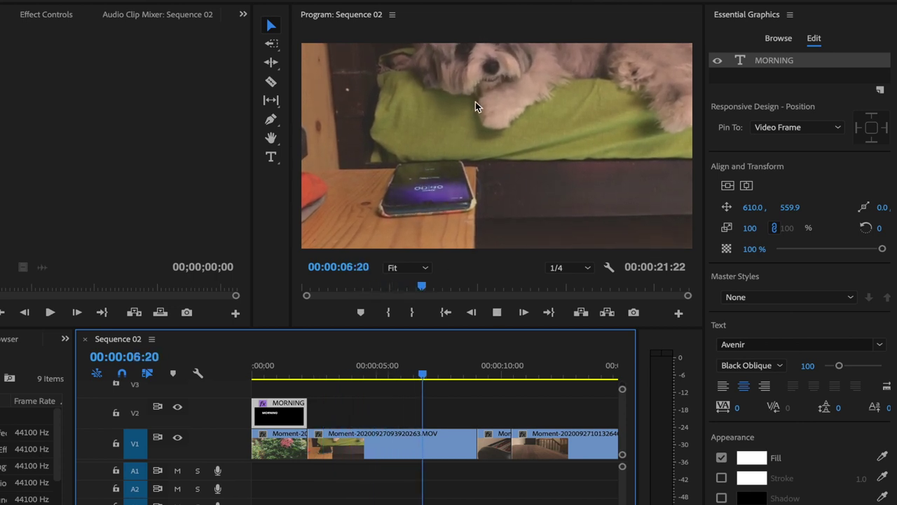
pyautogui.click(482, 166)
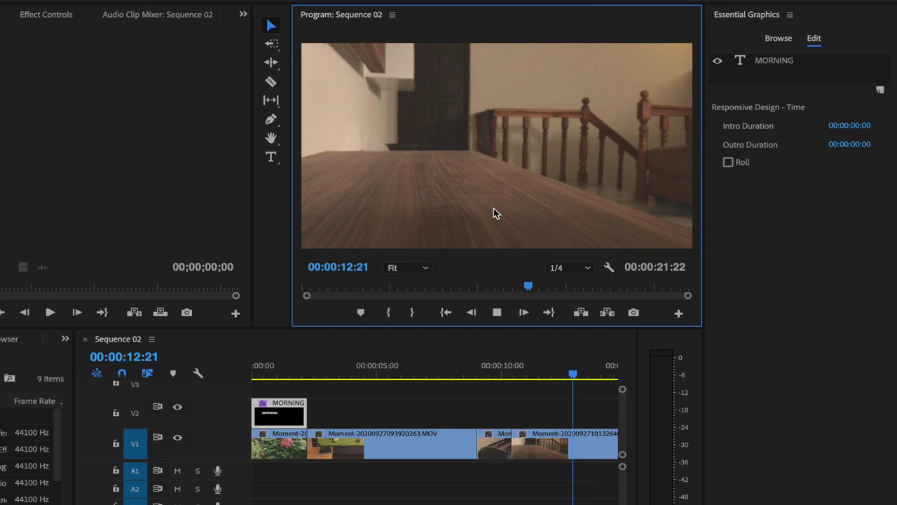
pyautogui.press('space')
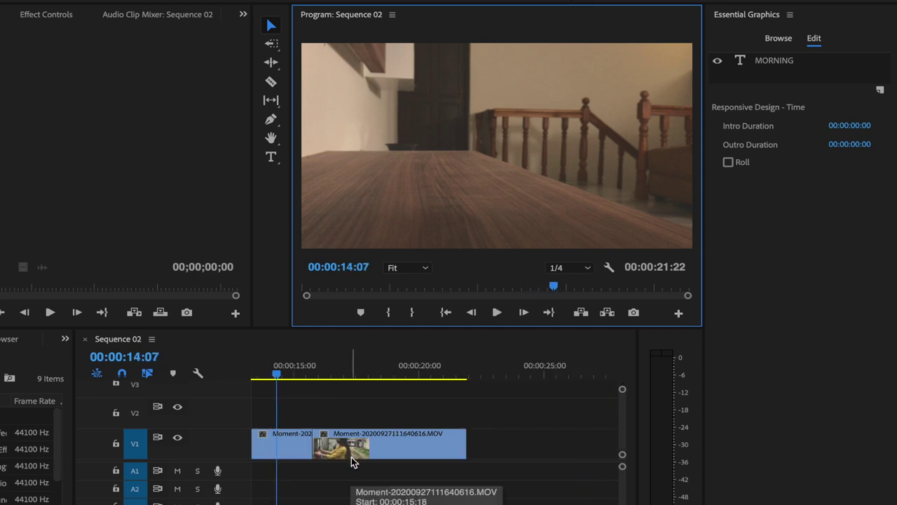
pyautogui.scroll(-4, 361, 471)
pyautogui.scroll(-3, 361, 470)
pyautogui.moveTo(317, 382); pyautogui.dragTo(284, 379)
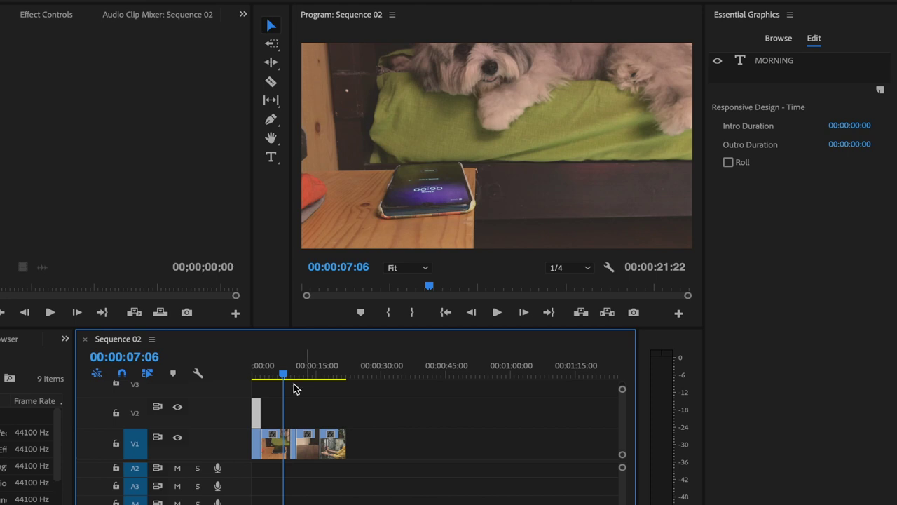
pyautogui.press('=')
pyautogui.scroll(3, 276, 407)
pyautogui.scroll(-2, 276, 406)
pyautogui.scroll(1, 277, 406)
pyautogui.click(304, 286)
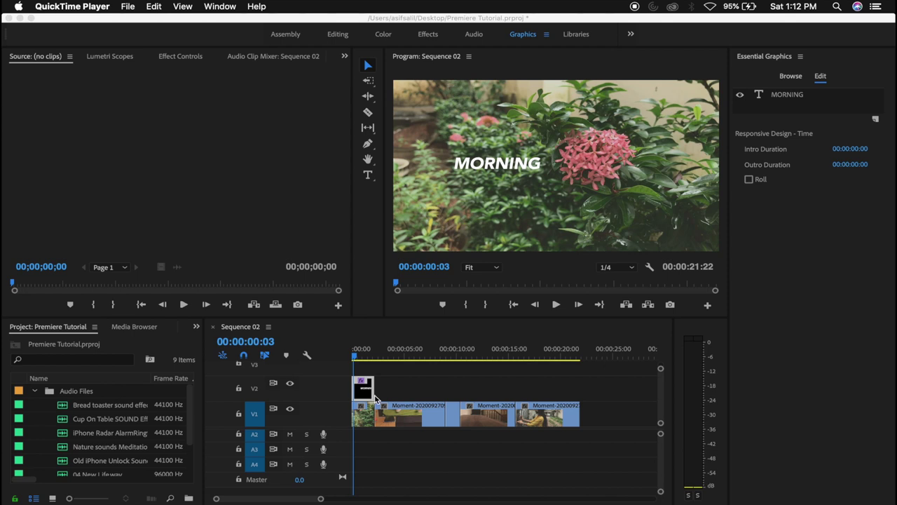
# - Scrub through Sequence 02 to review the dog clip and the MORNING title
pyautogui.click(380, 360)
pyautogui.click(384, 358)
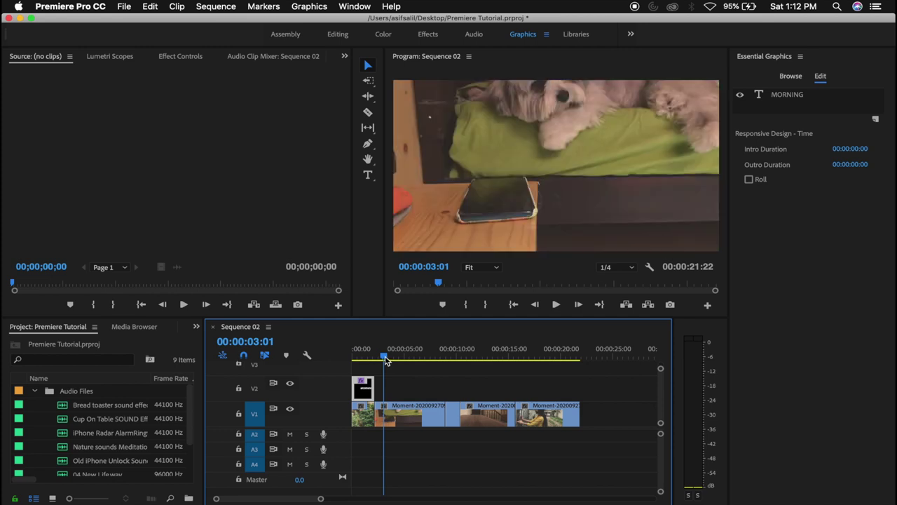
pyautogui.moveTo(384, 360); pyautogui.dragTo(415, 361)
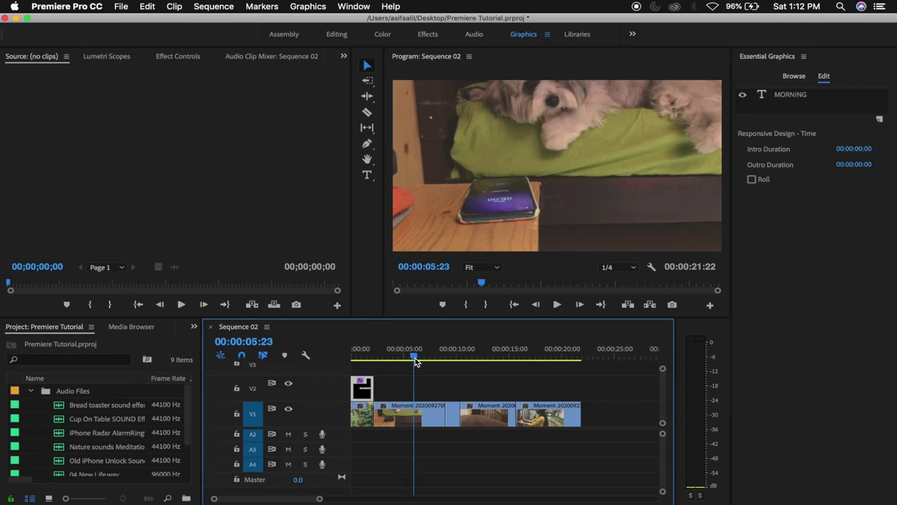
pyautogui.moveTo(416, 361); pyautogui.dragTo(409, 358)
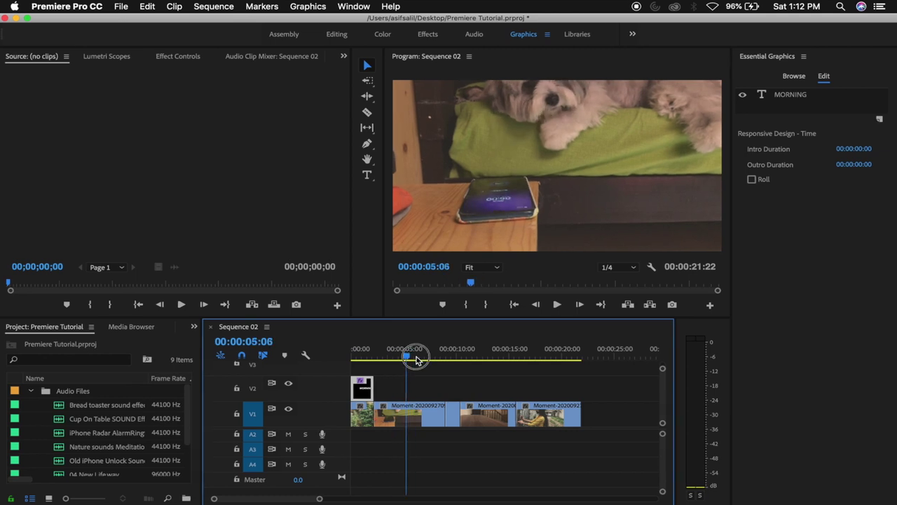
pyautogui.moveTo(409, 358)
pyautogui.mouseDown()
pyautogui.moveTo(369, 364)
pyautogui.moveTo(390, 360)
pyautogui.mouseUp()
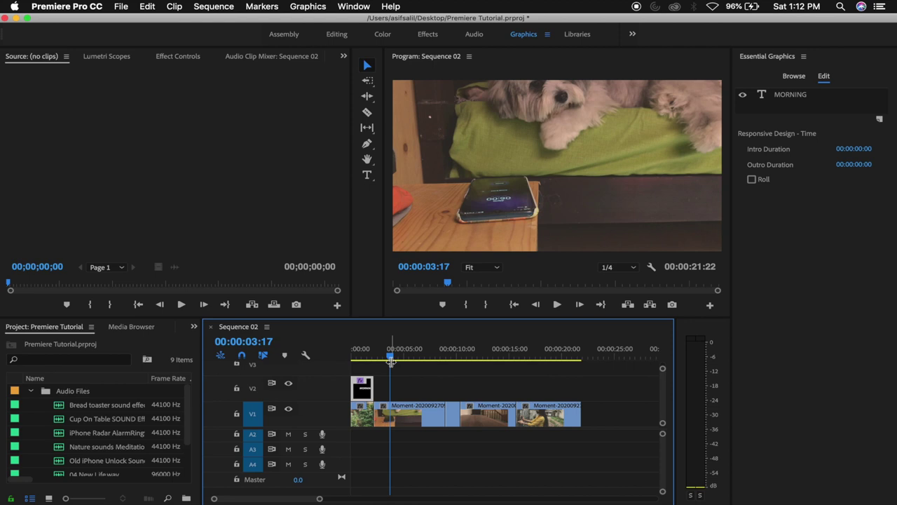
pyautogui.moveTo(391, 358); pyautogui.dragTo(342, 356)
# - Return the playhead to 00:00:00:00 and mark the In point there
pyautogui.click(530, 358)
pyautogui.moveTo(543, 375)
pyautogui.mouseDown()
pyautogui.moveTo(591, 362)
pyautogui.moveTo(426, 350)
pyautogui.mouseUp()
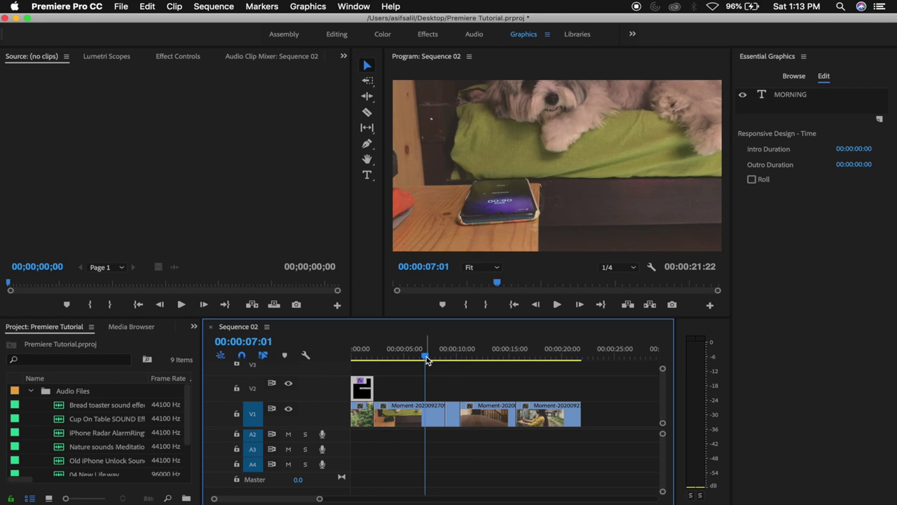
pyautogui.moveTo(427, 359); pyautogui.dragTo(347, 360)
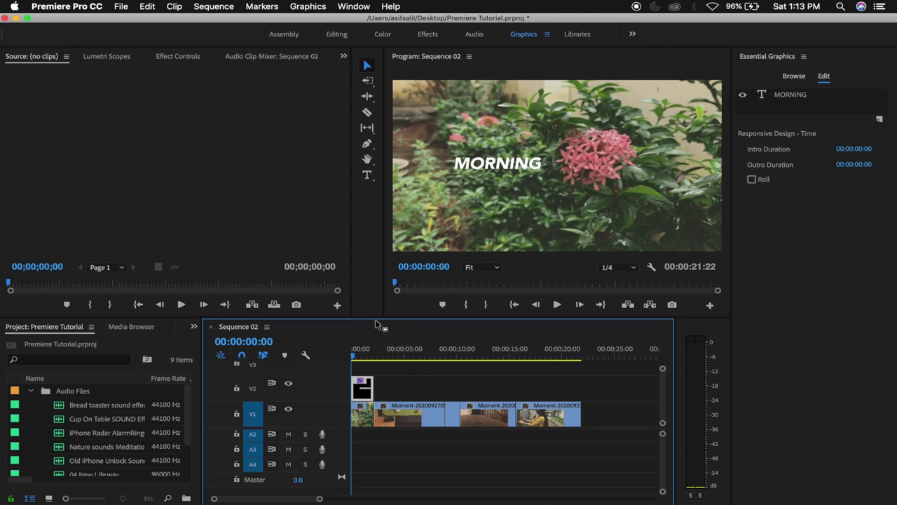
pyautogui.press('i')
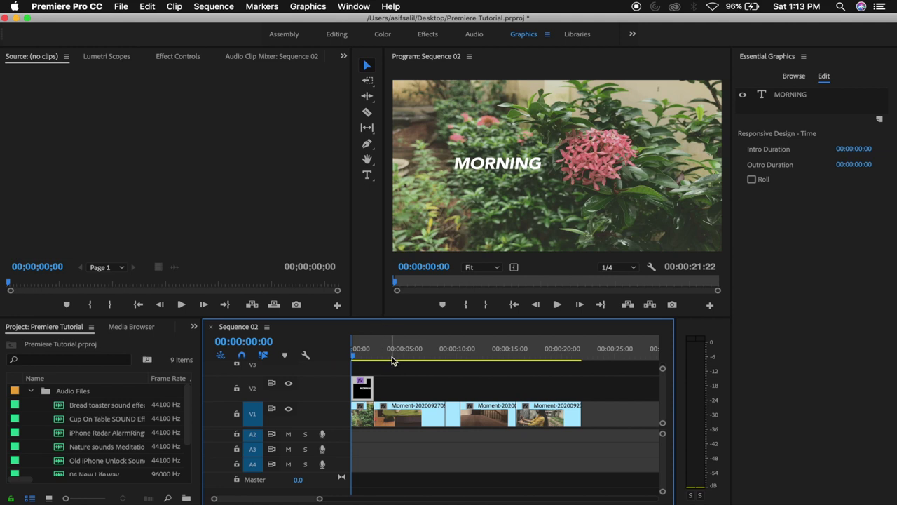
# - Mark the Out point at the sequence end, 00:00:21:22
pyautogui.moveTo(366, 359); pyautogui.dragTo(569, 361)
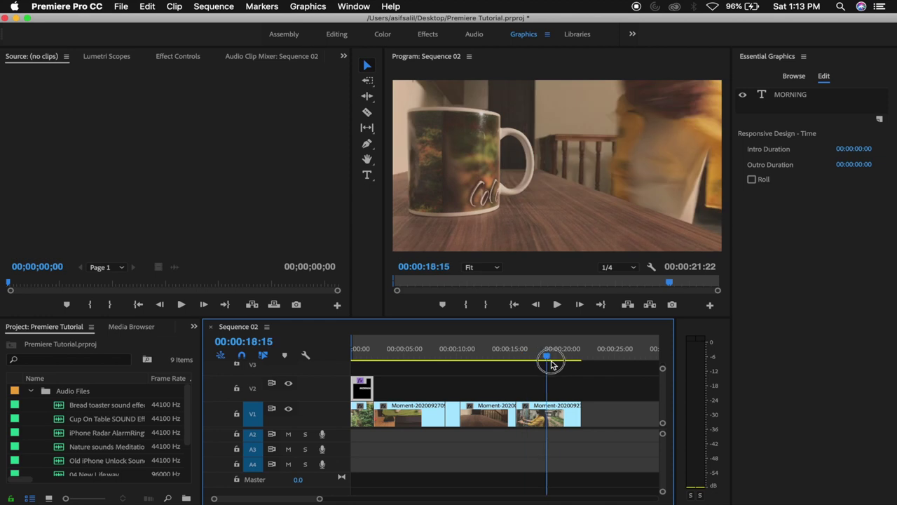
pyautogui.moveTo(569, 361); pyautogui.dragTo(586, 360)
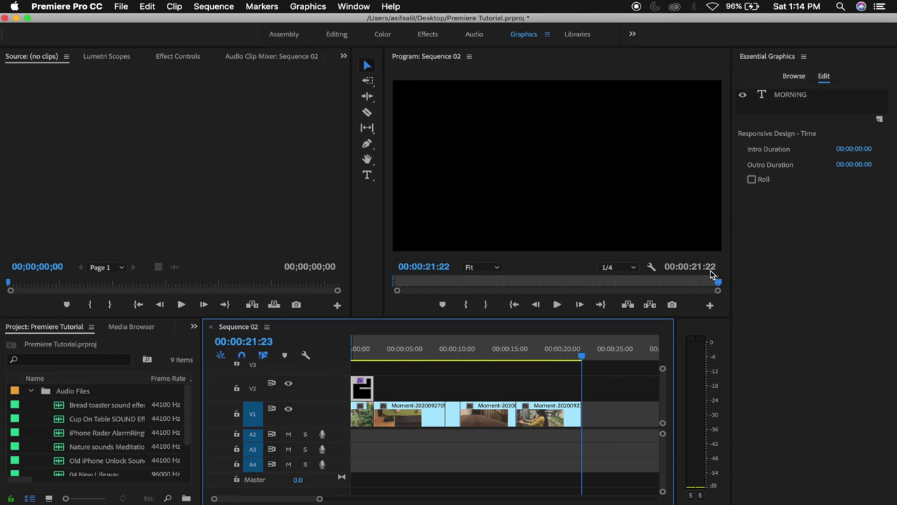
pyautogui.press('o')
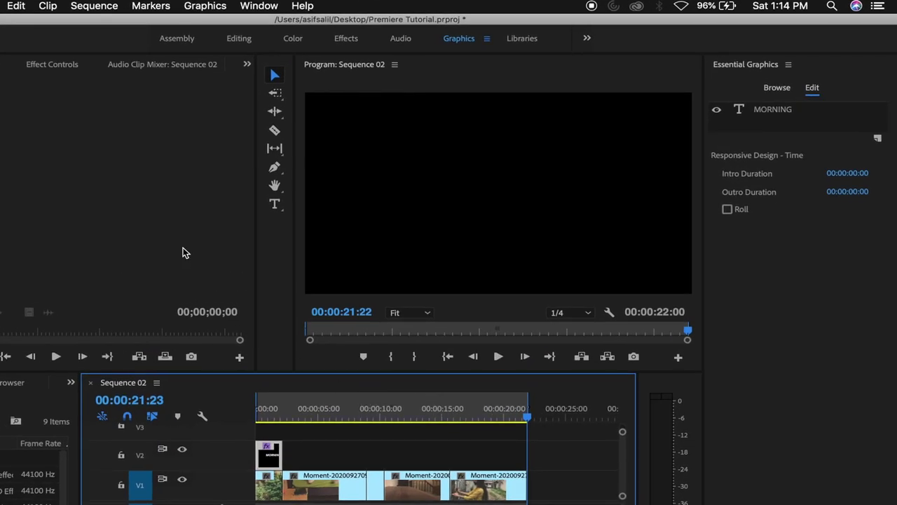
# - Render Sequence 02 from its In to Out points with Sequence > Render In to Out
pyautogui.click(99, 6)
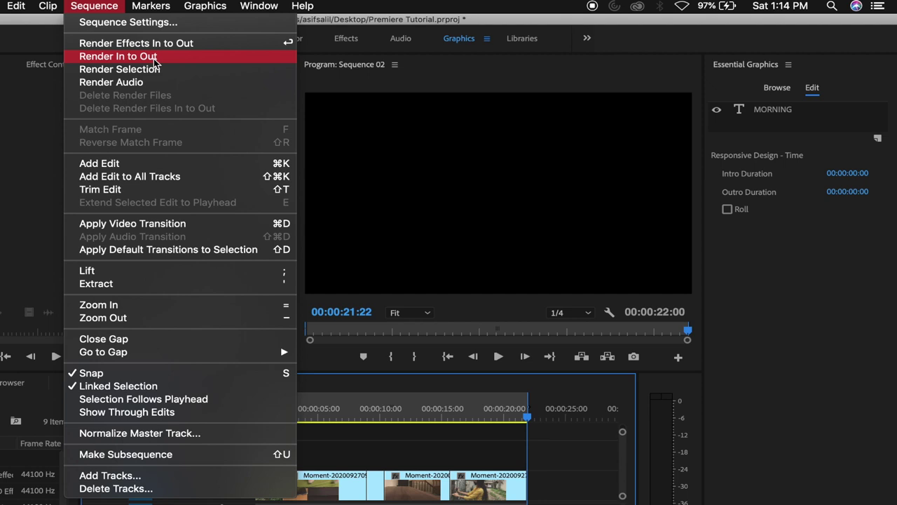
pyautogui.click(156, 57)
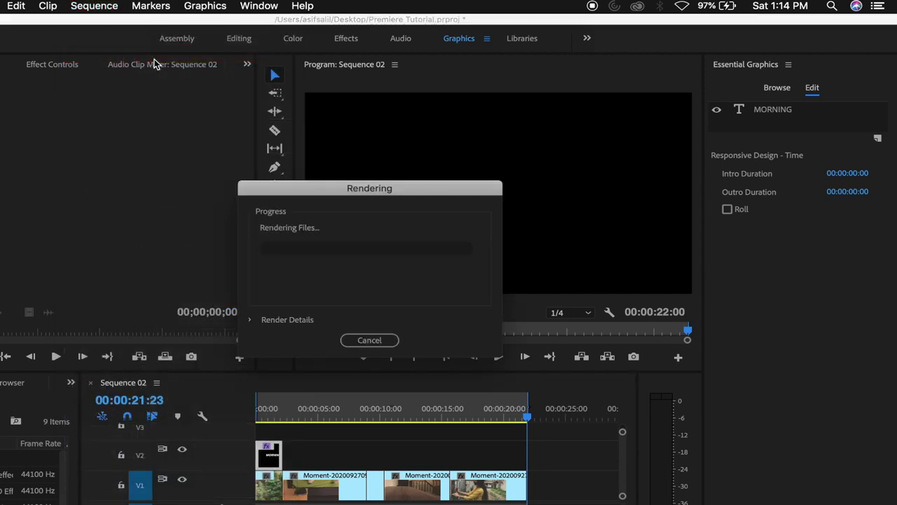